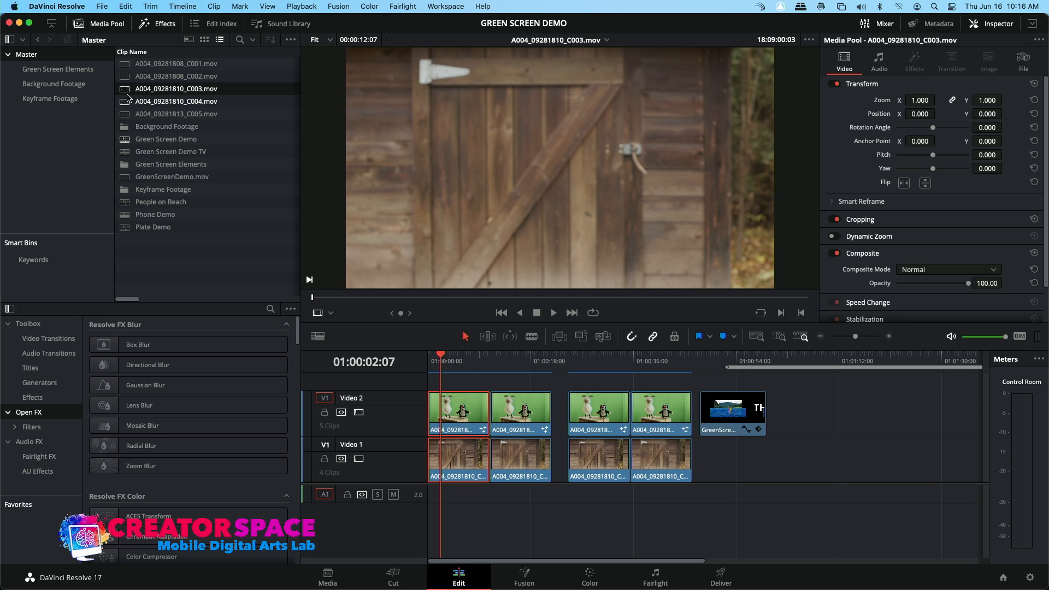
# Preview the green screen clip C002, the background clips C003 and C004, and the existing composite in the timeline.
pyautogui.click(127, 80)
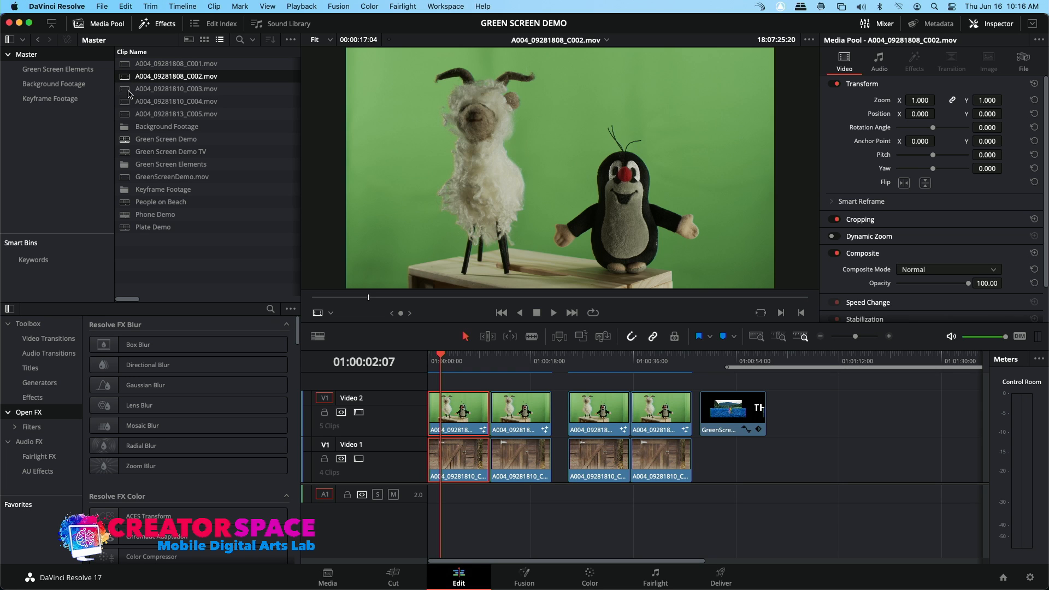
pyautogui.click(129, 93)
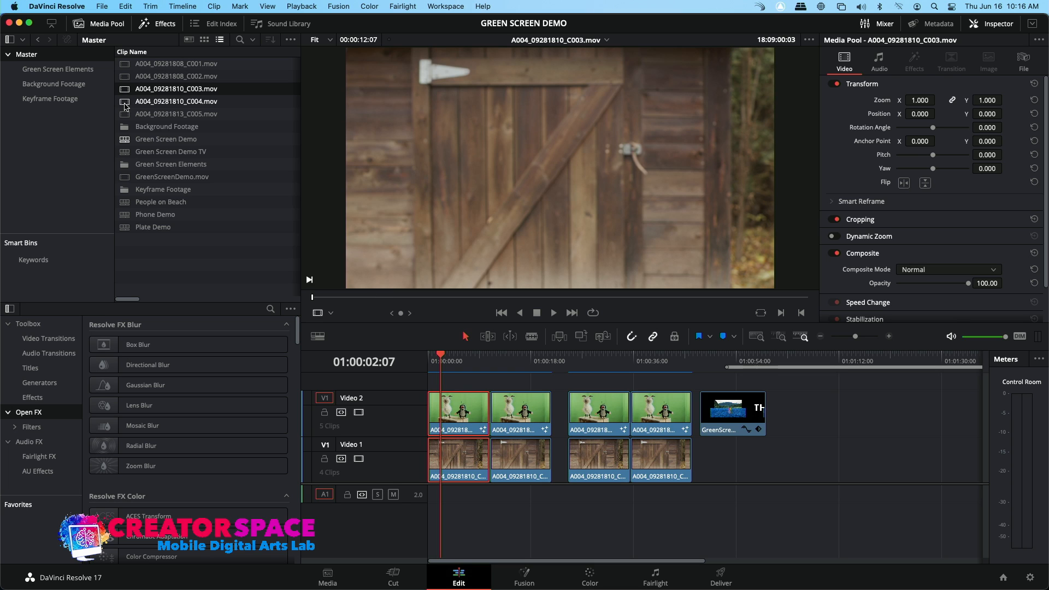
pyautogui.click(125, 104)
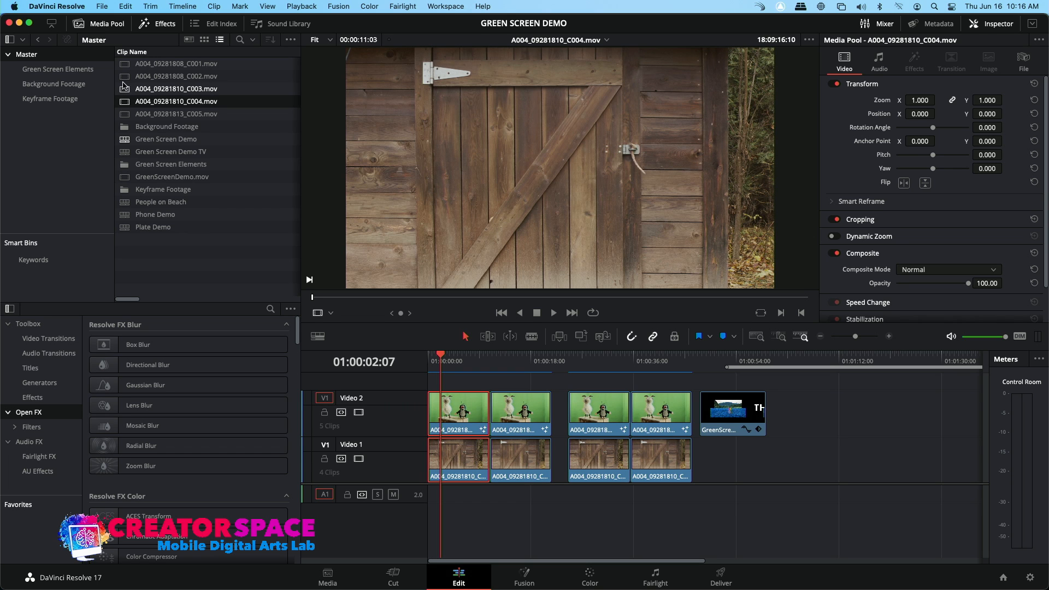
pyautogui.click(124, 91)
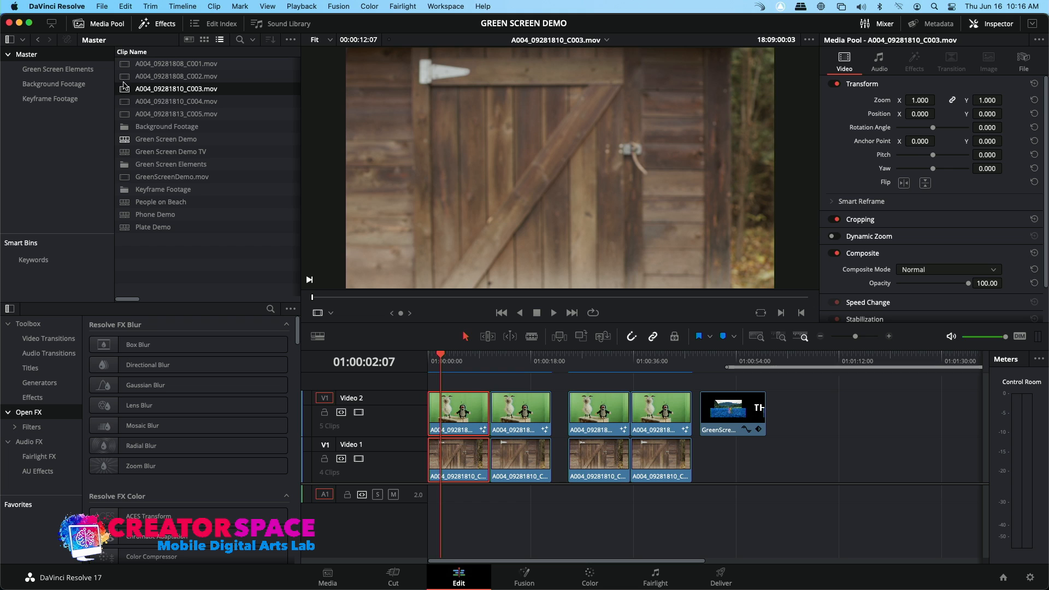
pyautogui.click(131, 76)
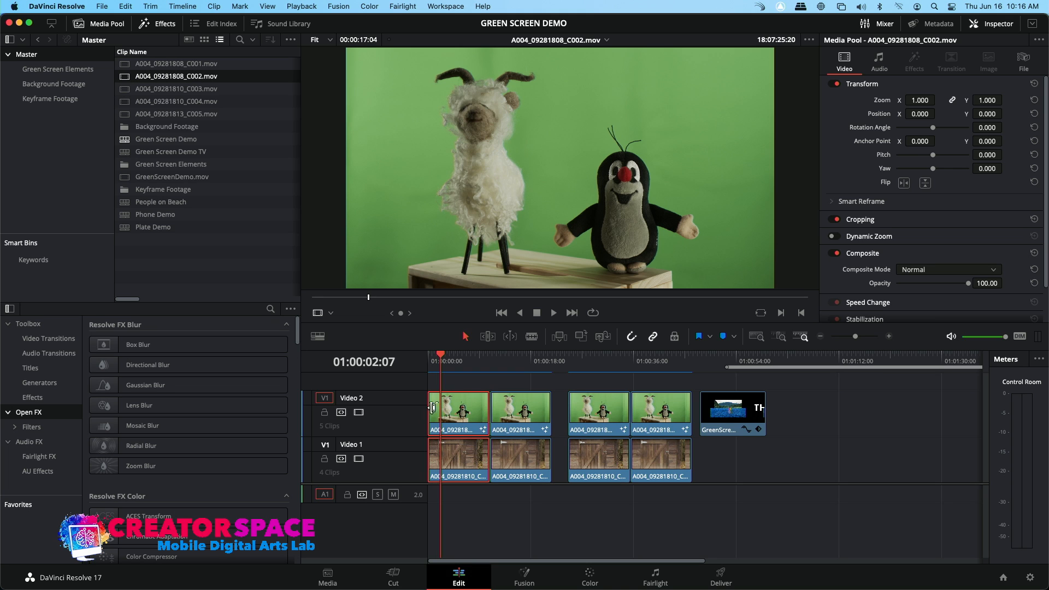
pyautogui.click(452, 361)
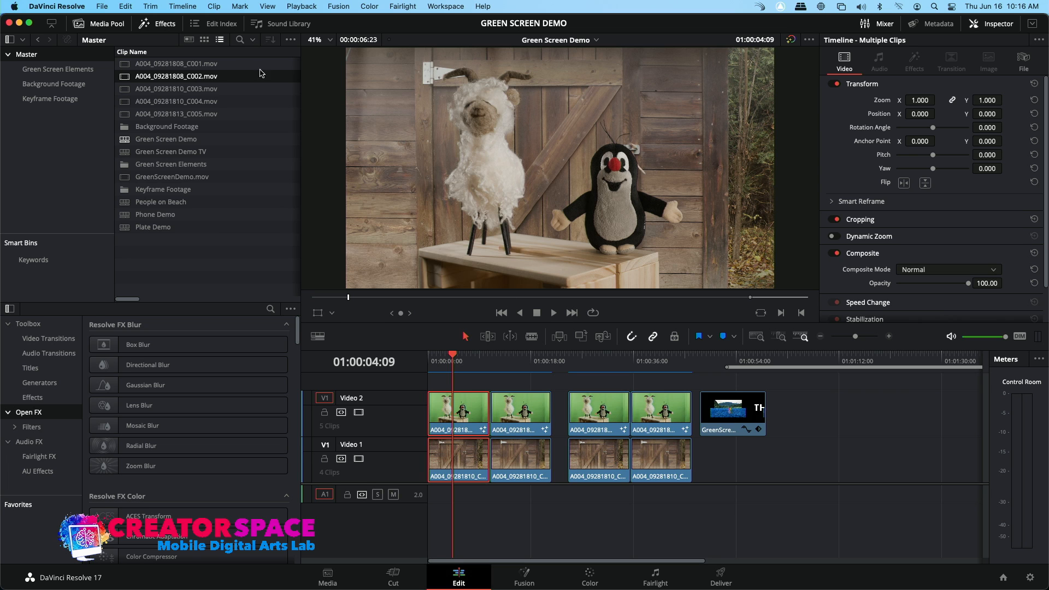
# Place A004_09281808_C002.mov on Video 2 after the last timeline clip and play its opening frames.
pyautogui.moveTo(131, 79); pyautogui.dragTo(787, 395)
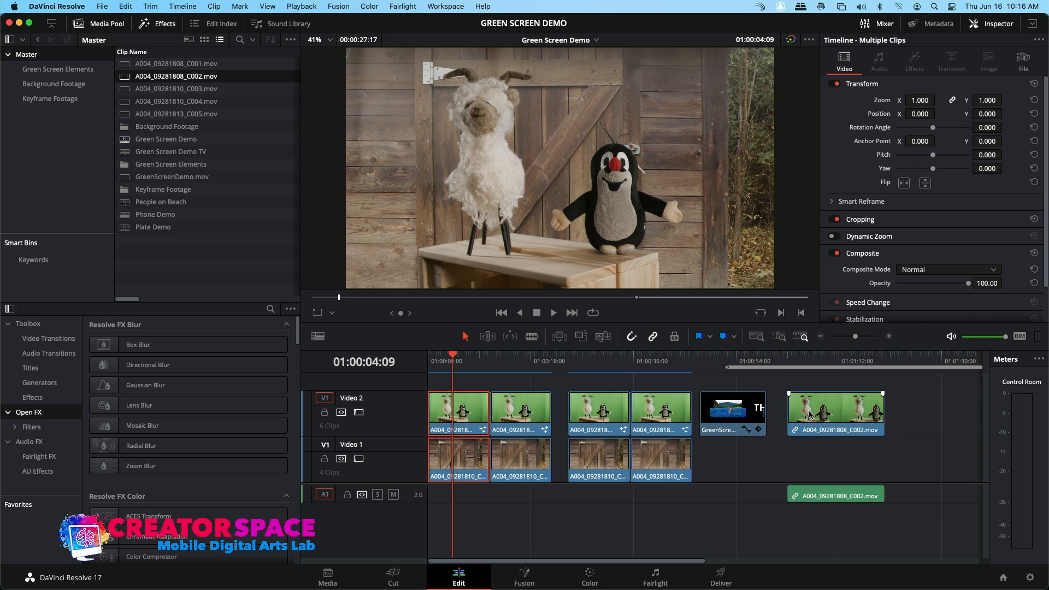
pyautogui.click(791, 361)
pyautogui.press('space')
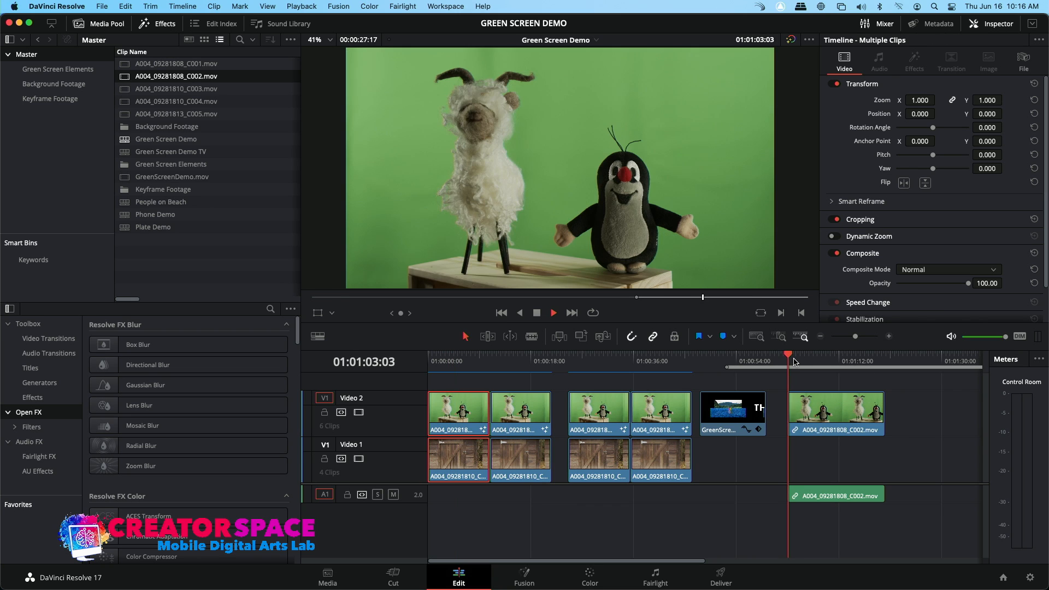
pyautogui.press('space')
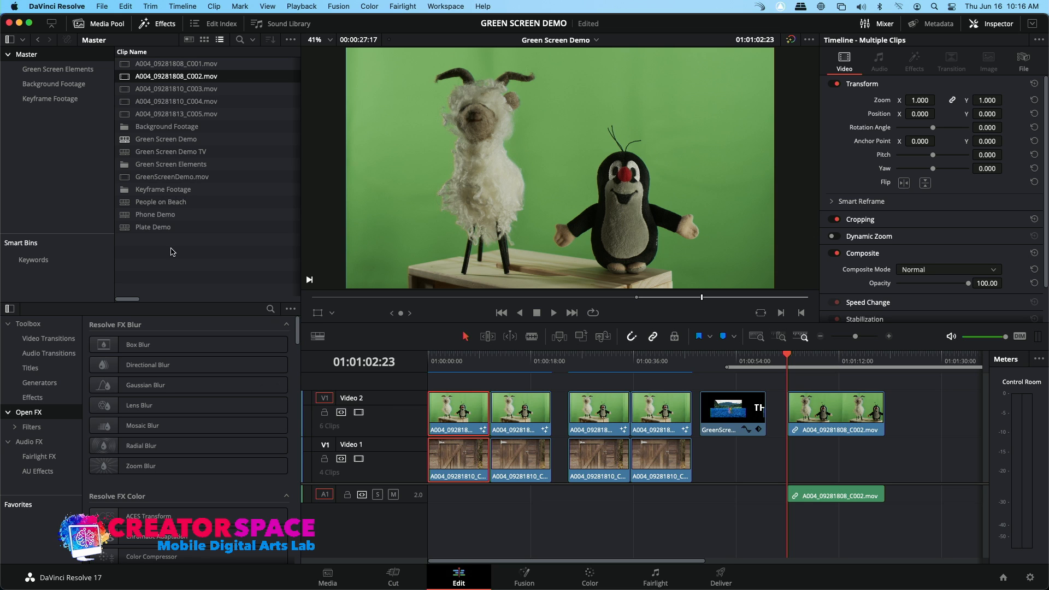
# Place A004_09281810_C003.mov on Video 1 beneath the new green screen clip and trim the upper clip's end to match.
pyautogui.moveTo(131, 90); pyautogui.dragTo(796, 466)
pyautogui.moveTo(884, 421); pyautogui.dragTo(862, 428)
pyautogui.click(822, 363)
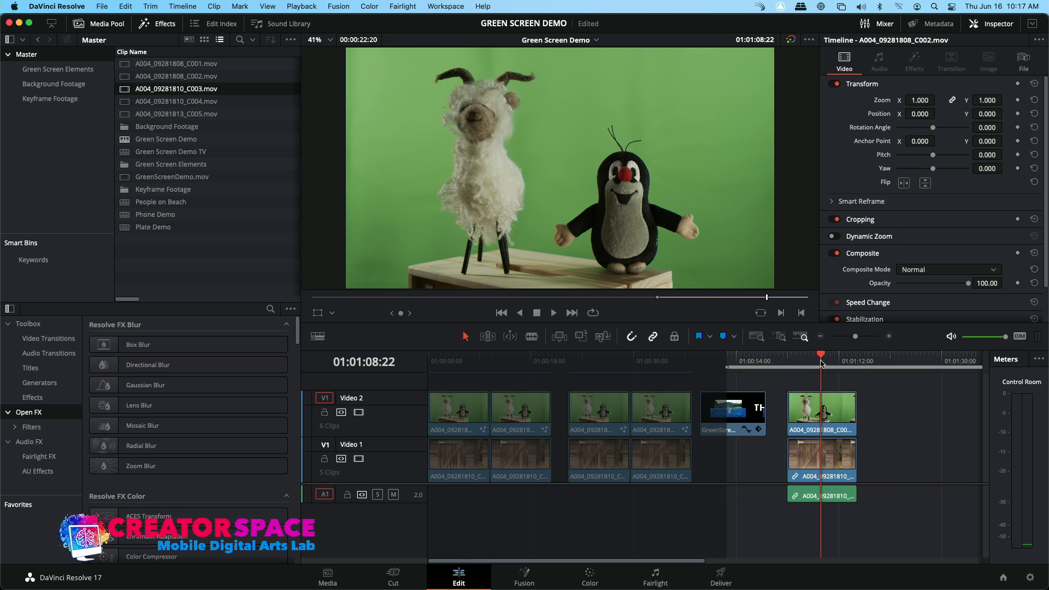
# Select the new green screen clip and switch the Video 2 track off and on to compare both layers.
pyautogui.click(821, 406)
pyautogui.click(359, 413)
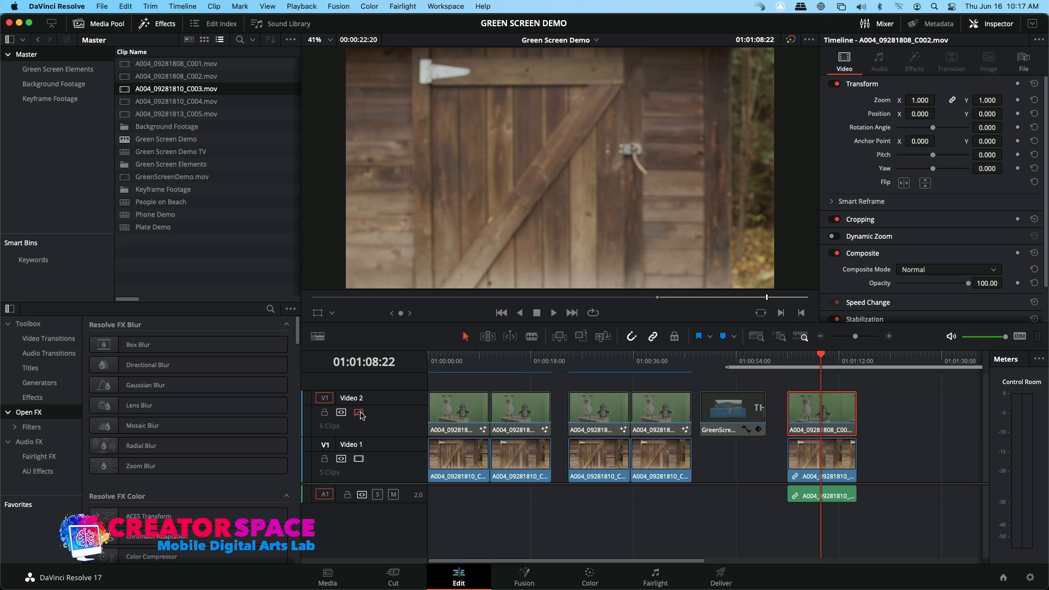
pyautogui.click(359, 413)
pyautogui.click(359, 413)
pyautogui.click(359, 413)
pyautogui.click(359, 413)
pyautogui.click(359, 413)
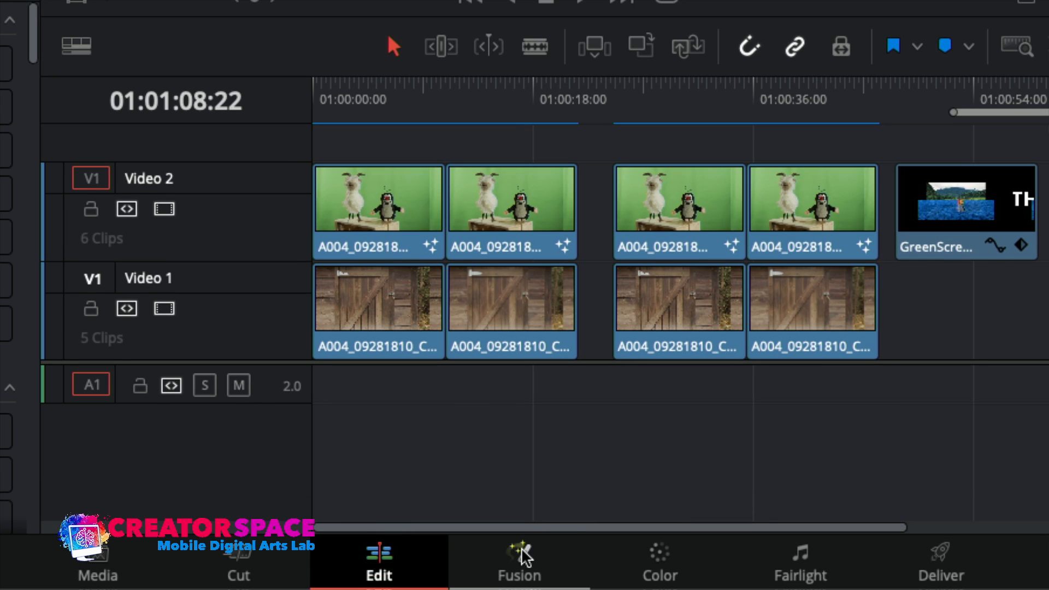
# Open the selected clip in Fusion and insert an Ultra Keyer node between MediaIn1 and MediaOut1.
pyautogui.click(522, 551)
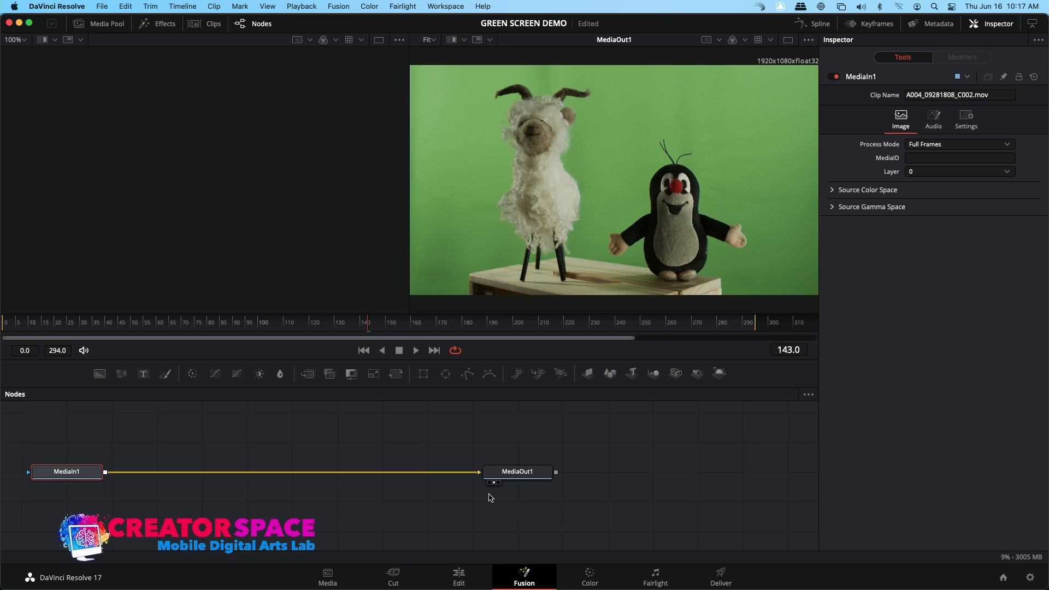
pyautogui.rightClick(277, 476)
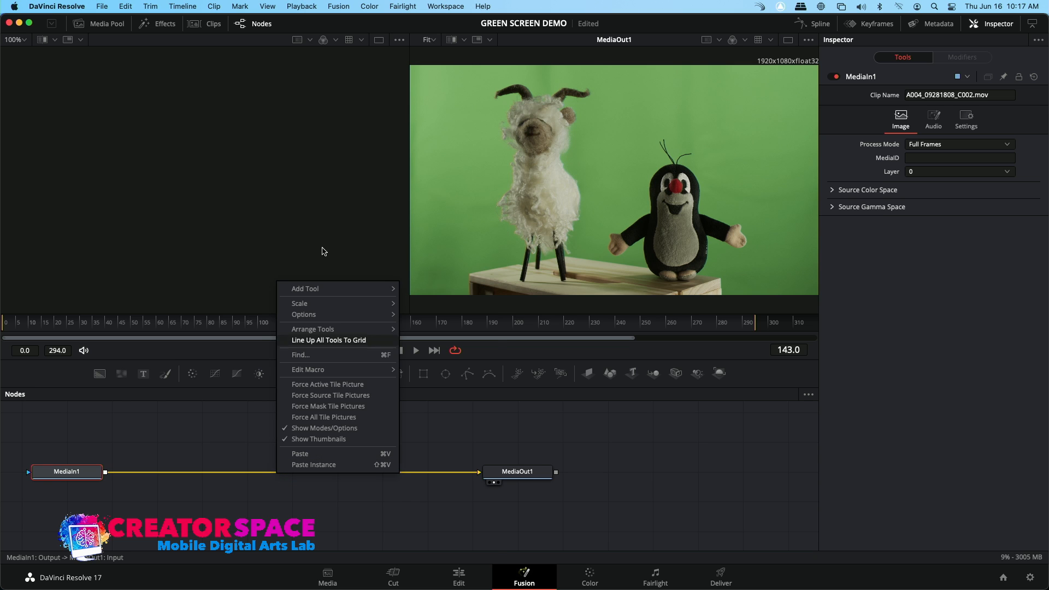
pyautogui.moveTo(327, 291)
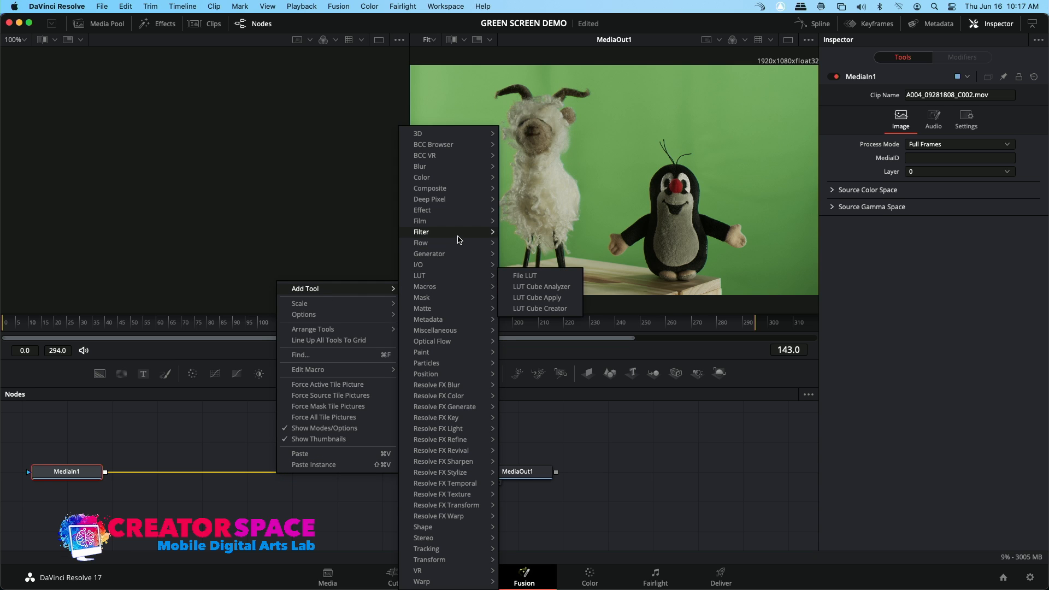
pyautogui.moveTo(455, 193)
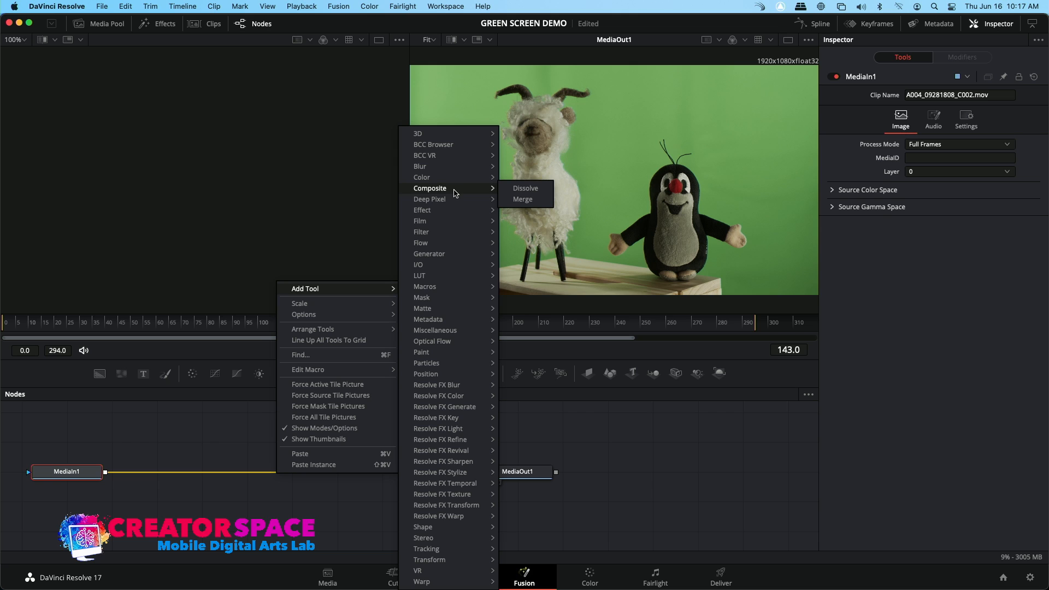
pyautogui.moveTo(458, 296)
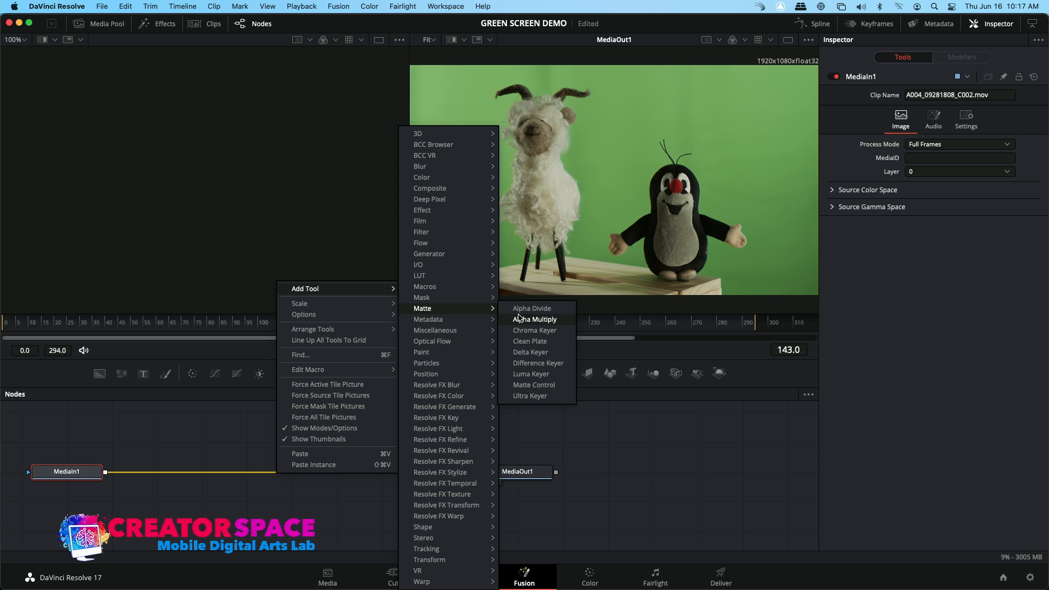
pyautogui.click(530, 397)
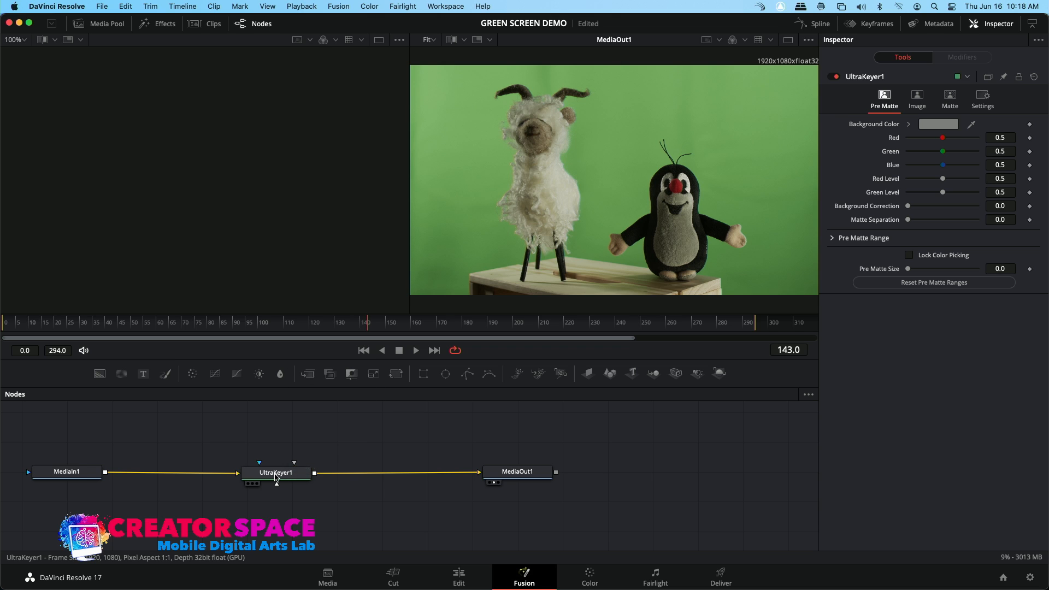
# Sample the green backdrop as the Ultra Keyer's background color and return to the Edit page.
pyautogui.click(286, 473)
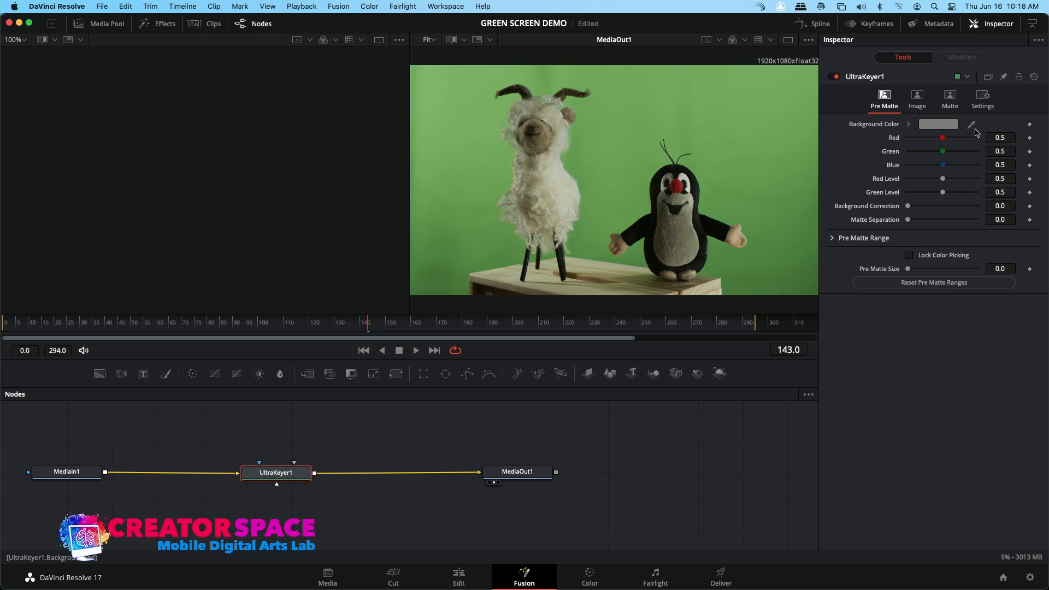
pyautogui.moveTo(973, 126); pyautogui.dragTo(717, 128)
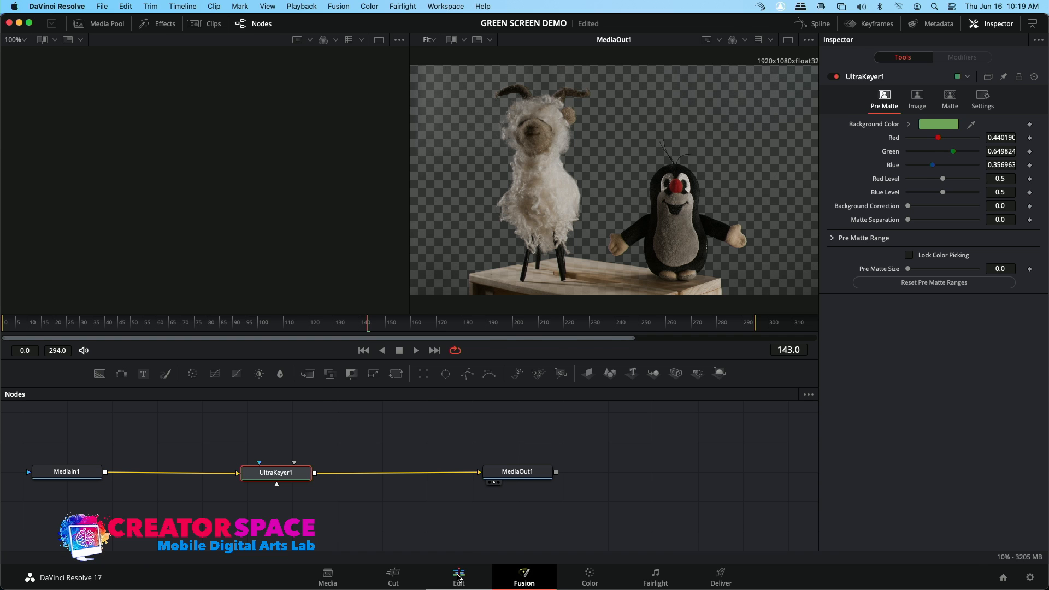
pyautogui.click(458, 577)
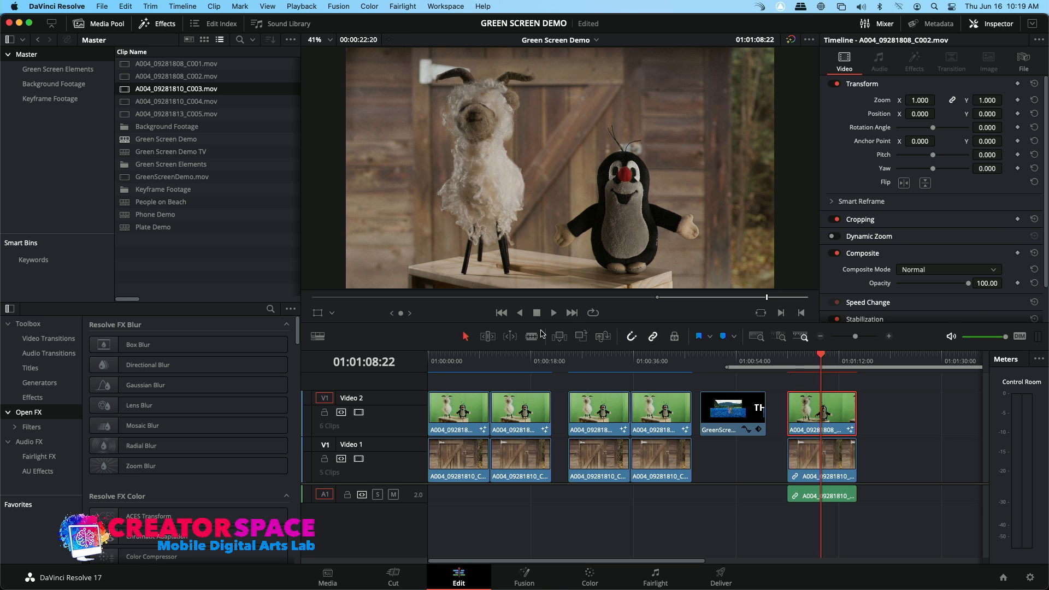
# Play and scrub the keyed clip over the C003 door background to check the composite.
pyautogui.moveTo(798, 360); pyautogui.dragTo(808, 360)
pyautogui.press('space')
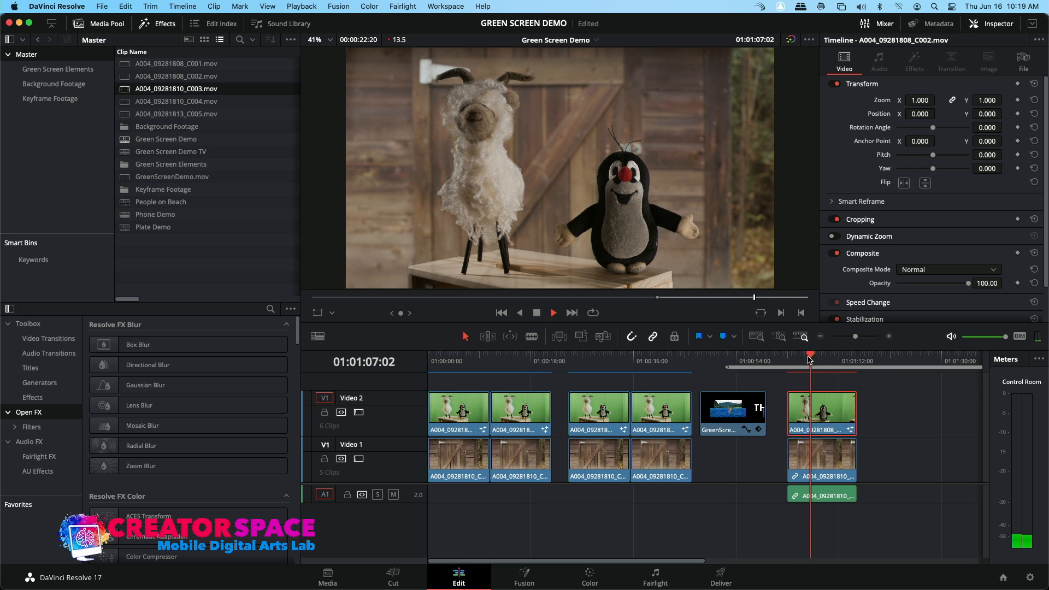
pyautogui.press('space')
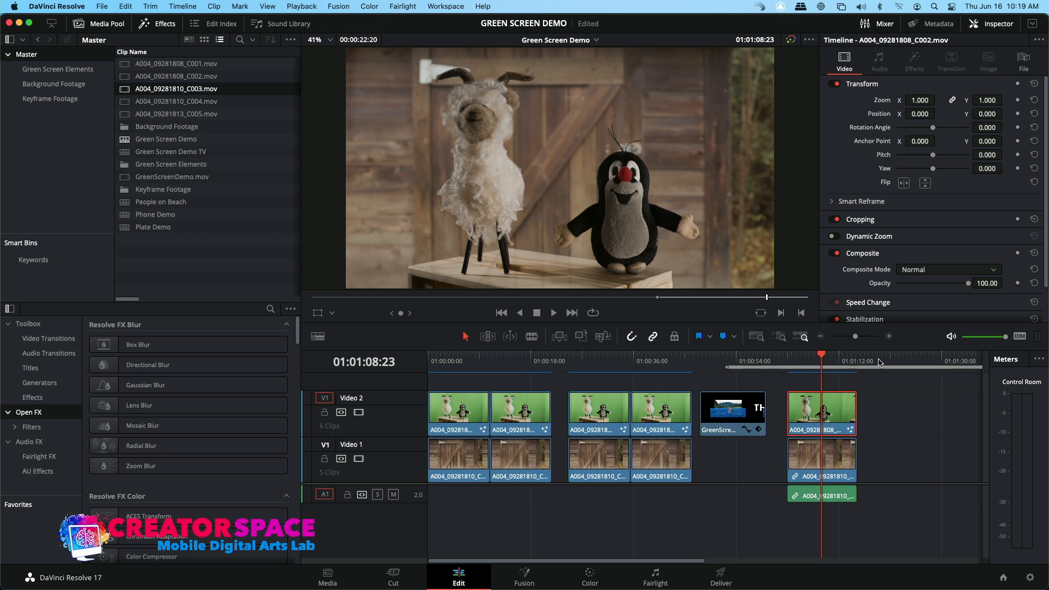
pyautogui.moveTo(869, 364)
pyautogui.mouseDown()
pyautogui.moveTo(878, 364)
pyautogui.moveTo(862, 365)
pyautogui.mouseUp()
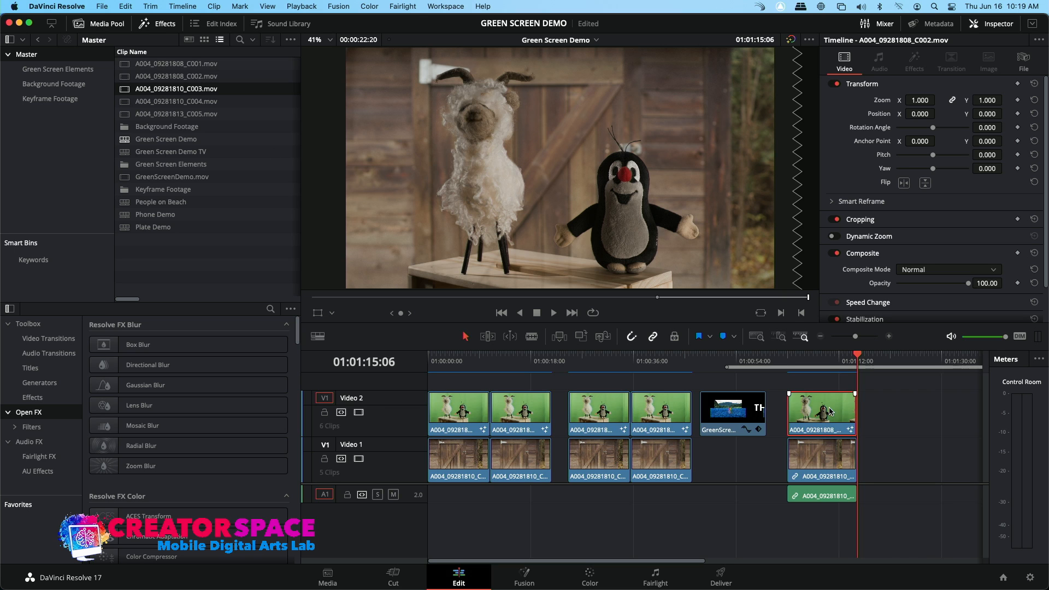
# Paste a copy of the keyed green screen clip on Video 2 at 01:01:17:22.
pyautogui.click(873, 363)
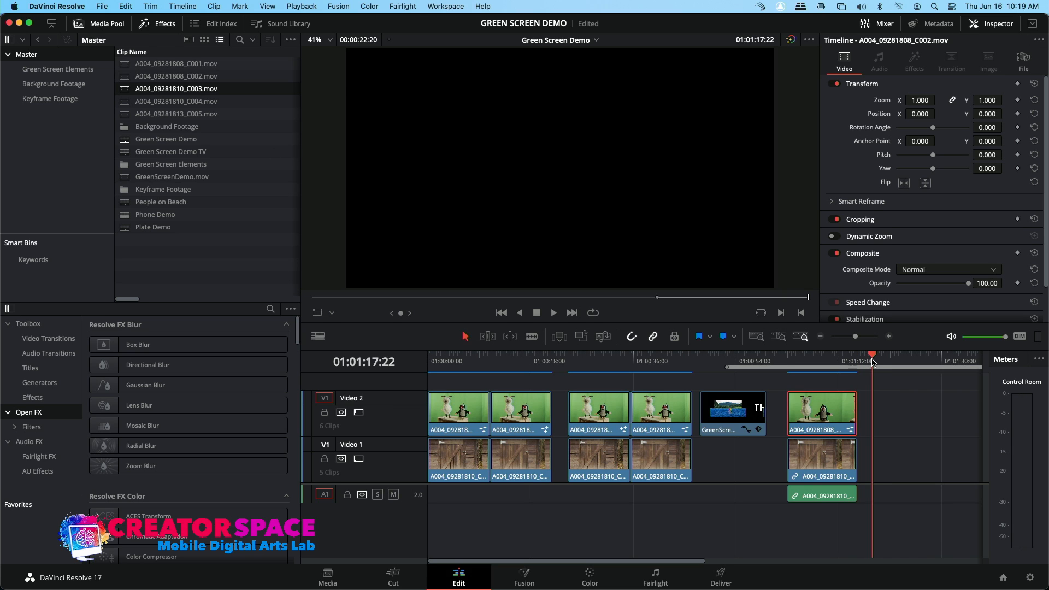
pyautogui.press('super+v')
pyautogui.press('super+z')
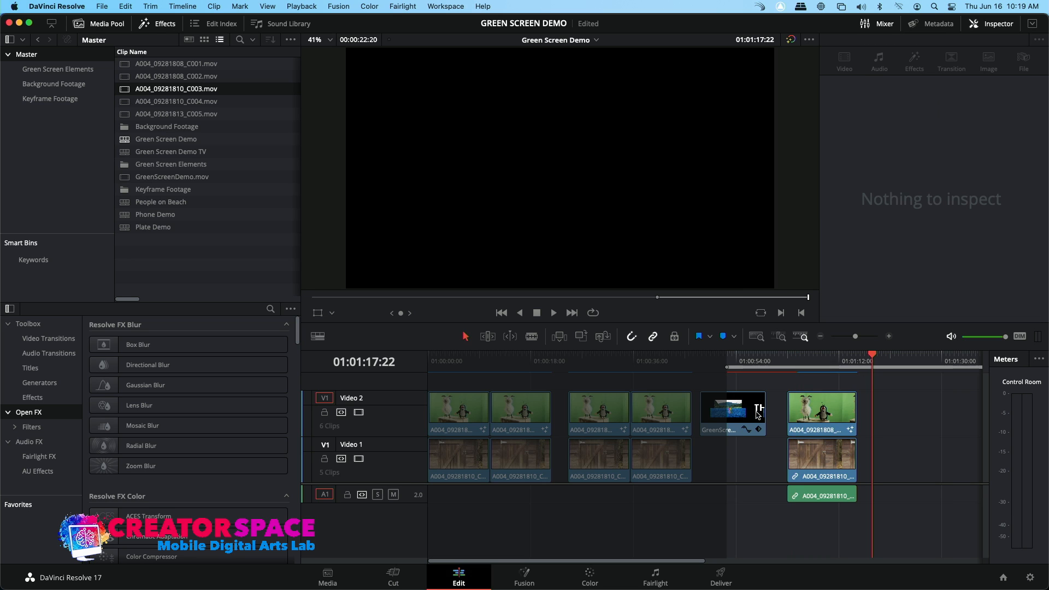
pyautogui.press('super+z')
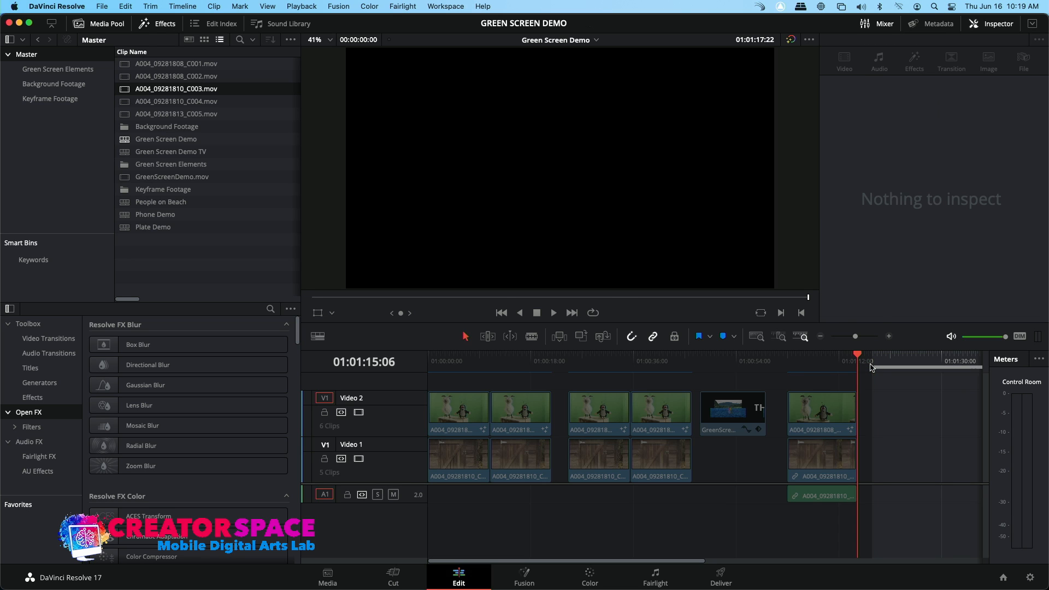
pyautogui.press('super+v')
pyautogui.click(873, 363)
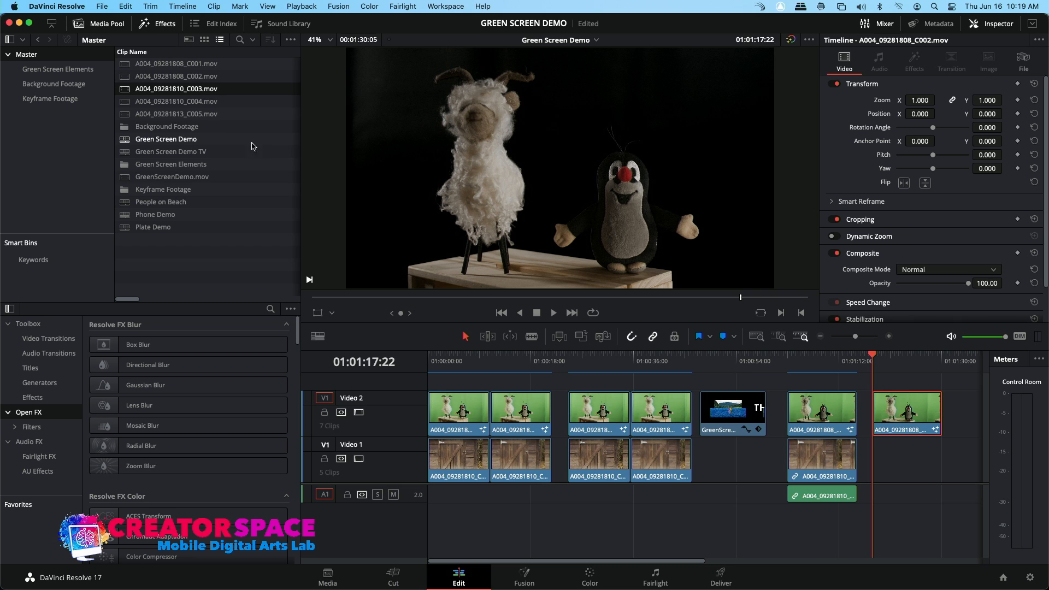
# Place A004_09281810_C004.mov on Video 1 beneath the pasted clip and trim the keyed clip's end to match it.
pyautogui.click(127, 104)
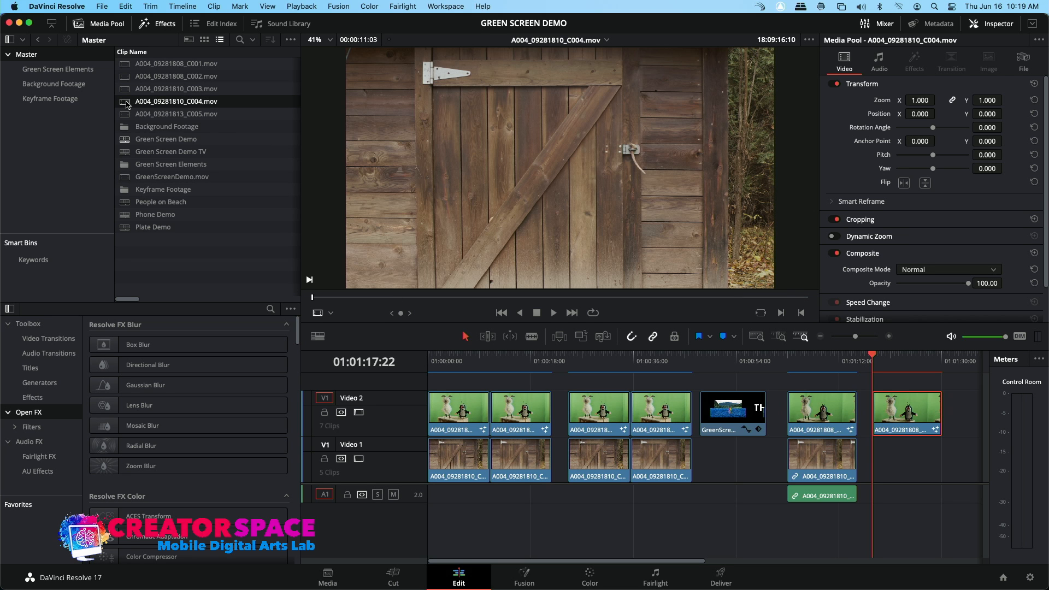
pyautogui.moveTo(127, 104); pyautogui.dragTo(877, 484)
pyautogui.click(898, 364)
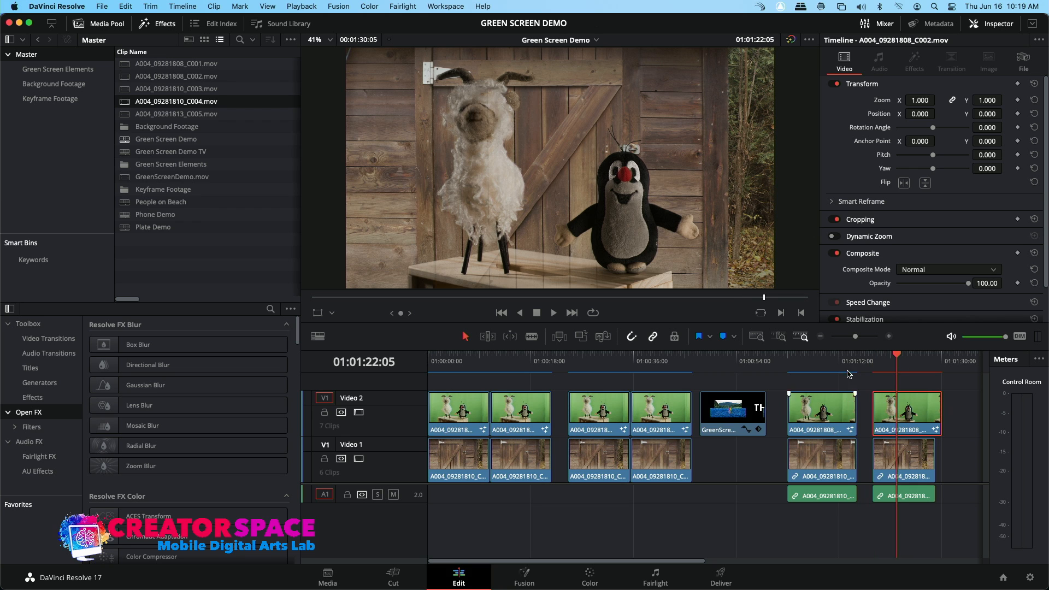
pyautogui.click(833, 364)
pyautogui.click(905, 364)
pyautogui.click(905, 452)
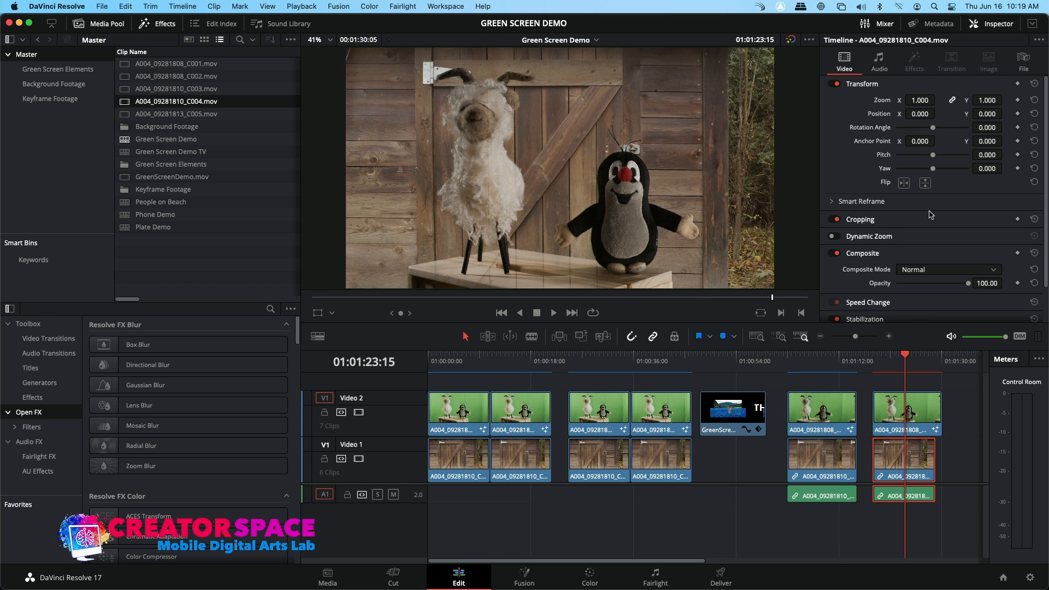
pyautogui.click(940, 420)
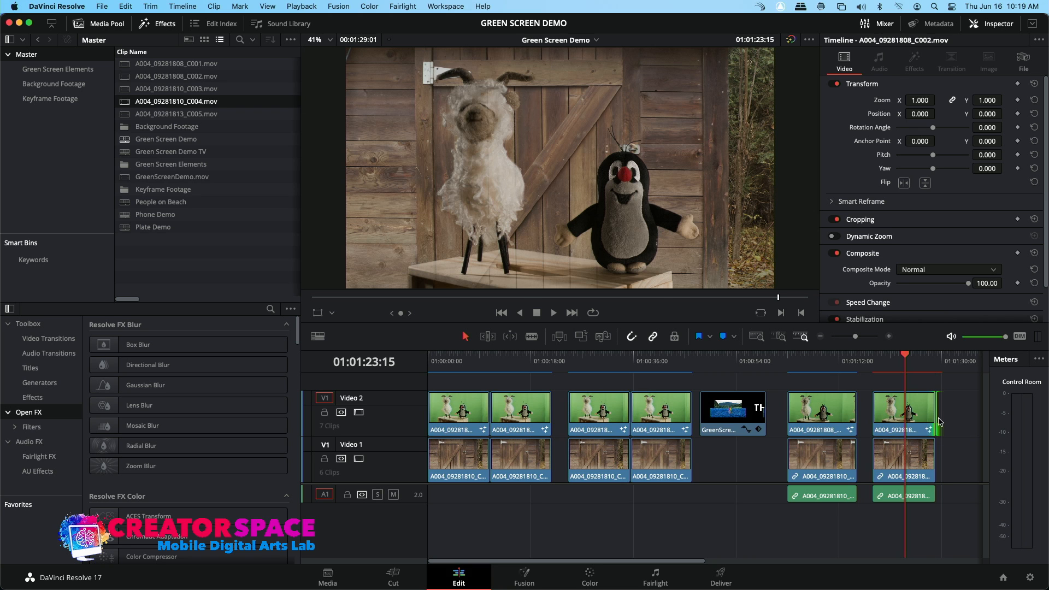
# Apply the Lens Blur effect to the C004 background clip on Video 1.
pyautogui.click(914, 456)
pyautogui.press('End')
pyautogui.click(166, 27)
pyautogui.click(167, 30)
pyautogui.moveTo(92, 370)
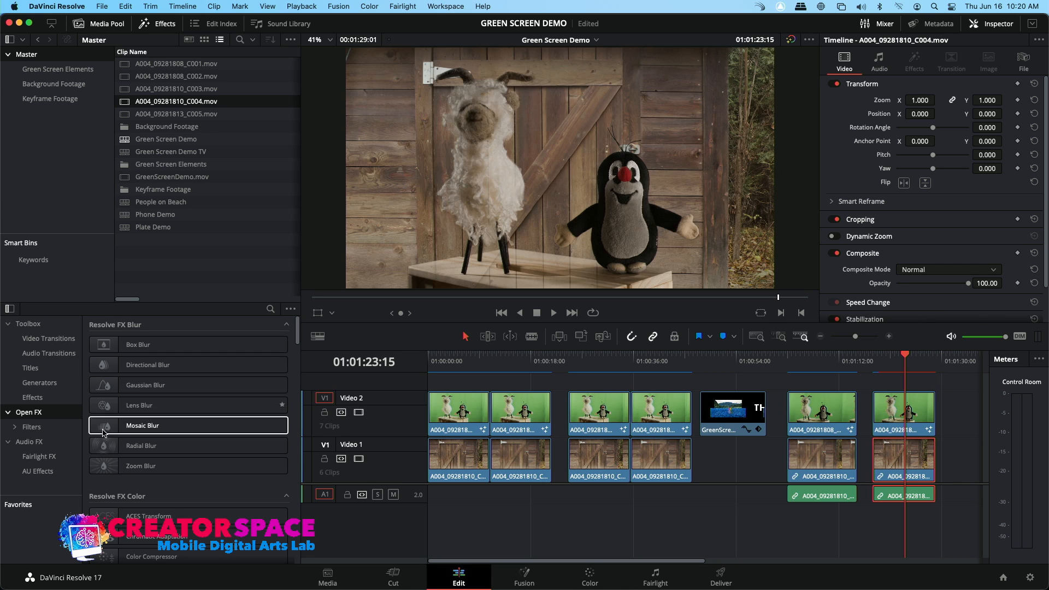
pyautogui.scroll(-3, 107, 397)
pyautogui.scroll(2, 107, 388)
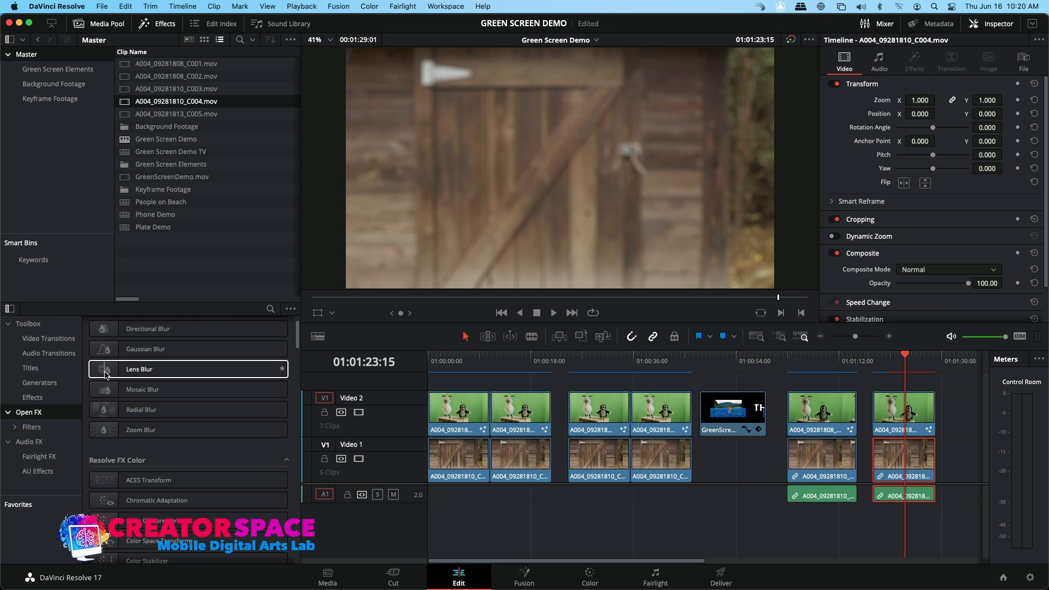
pyautogui.moveTo(107, 373); pyautogui.dragTo(904, 464)
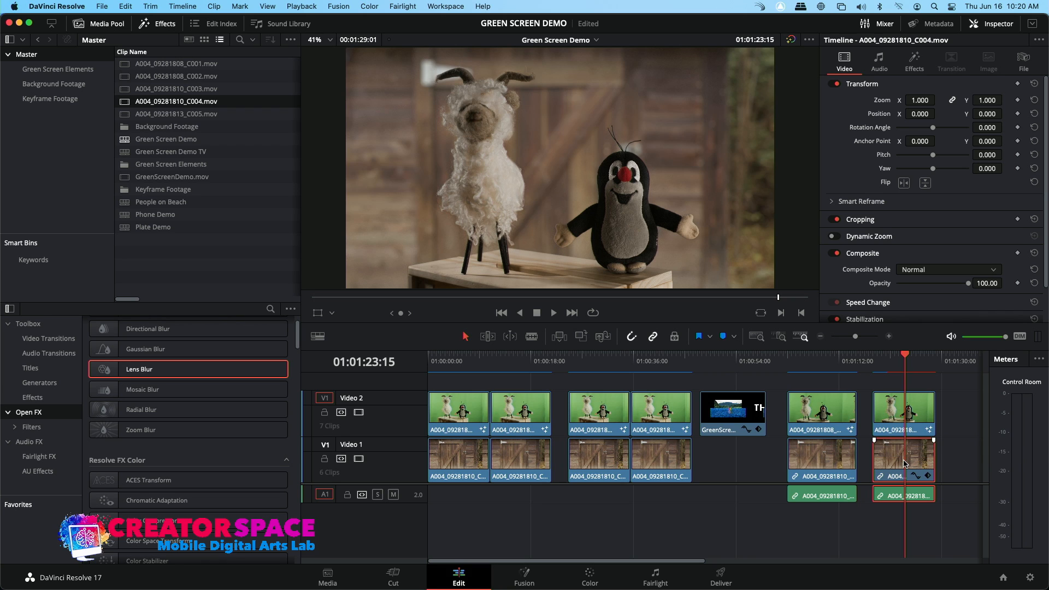
# Review the Lens Blur settings on the C004 background clip and compare the blurred composite with the unblurred C003 composite.
pyautogui.moveTo(912, 362); pyautogui.dragTo(906, 361)
pyautogui.click(913, 65)
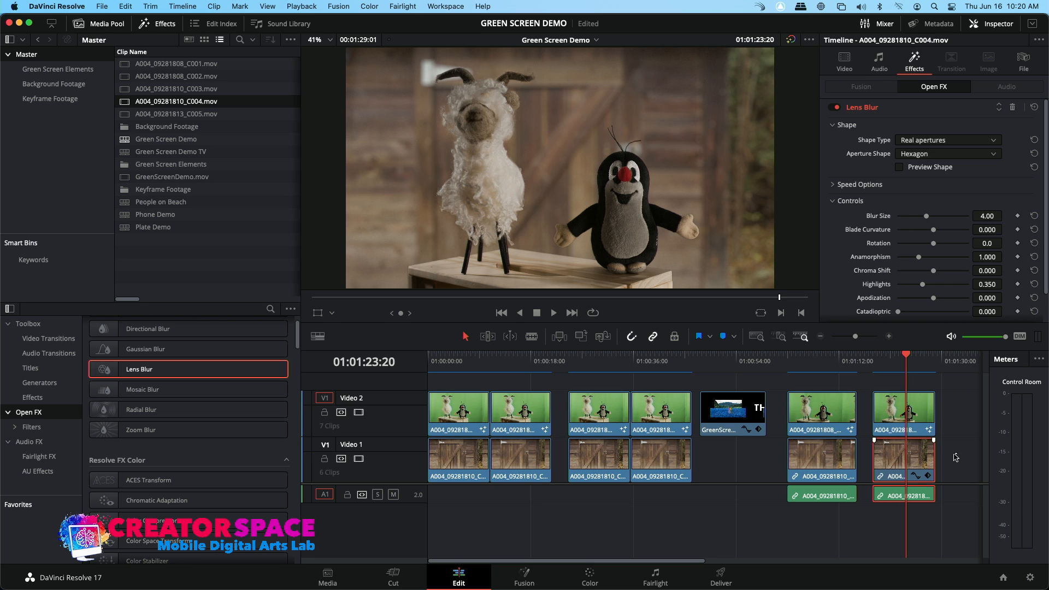
pyautogui.click(923, 413)
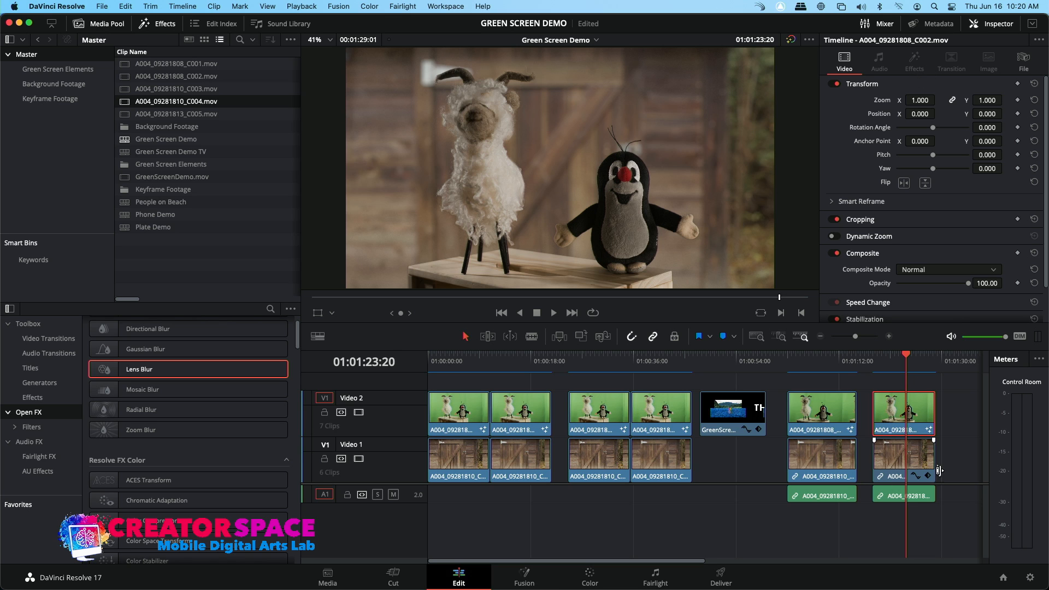
pyautogui.click(894, 466)
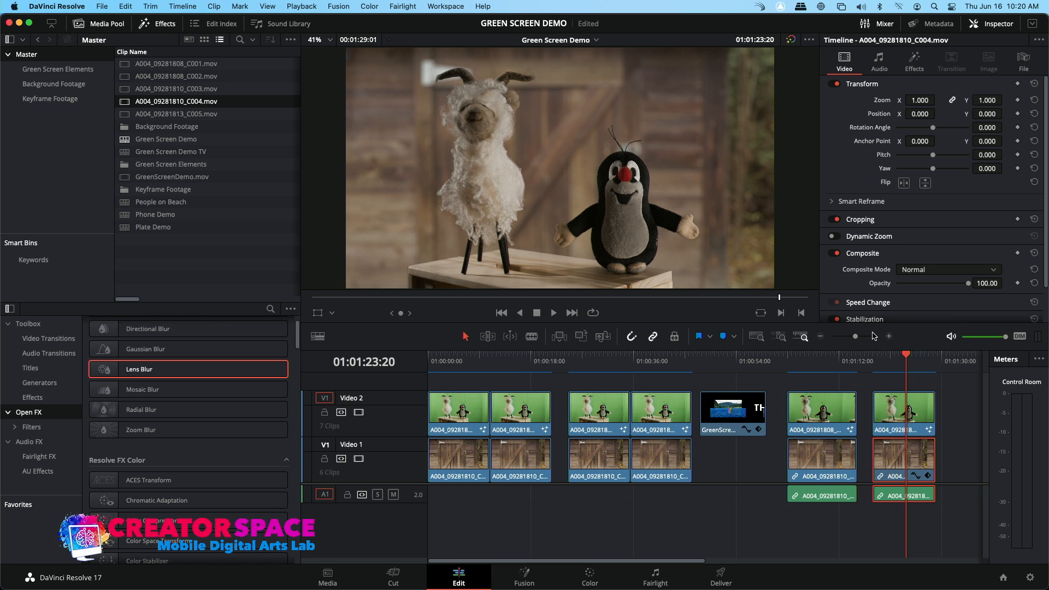
pyautogui.click(840, 363)
pyautogui.click(911, 371)
pyautogui.click(834, 372)
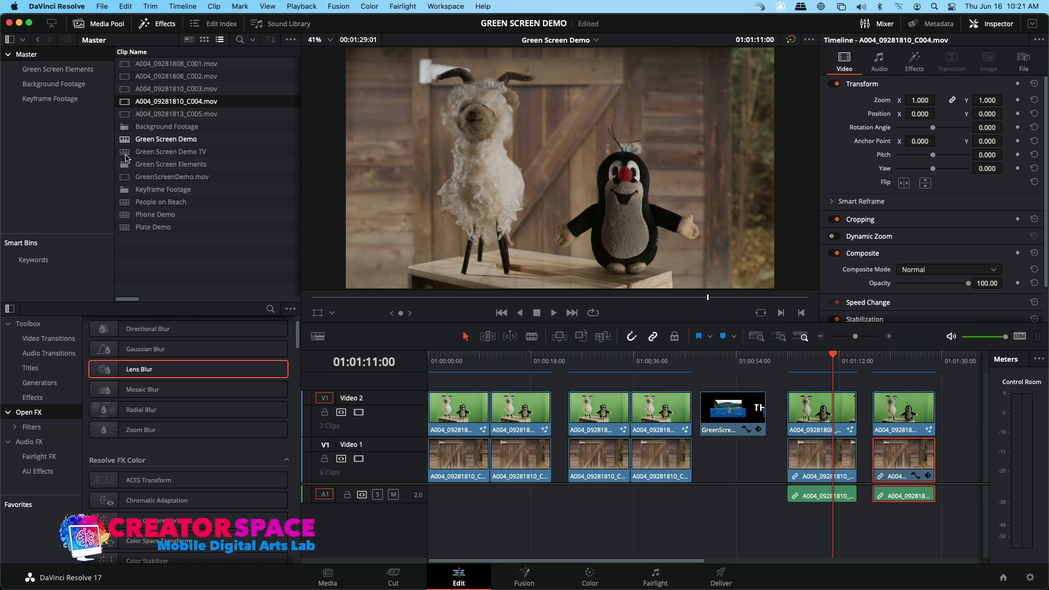
# Open the Plate Demo timeline and view the keyed ocean composite around 01:00:06:21.
pyautogui.doubleClick(125, 227)
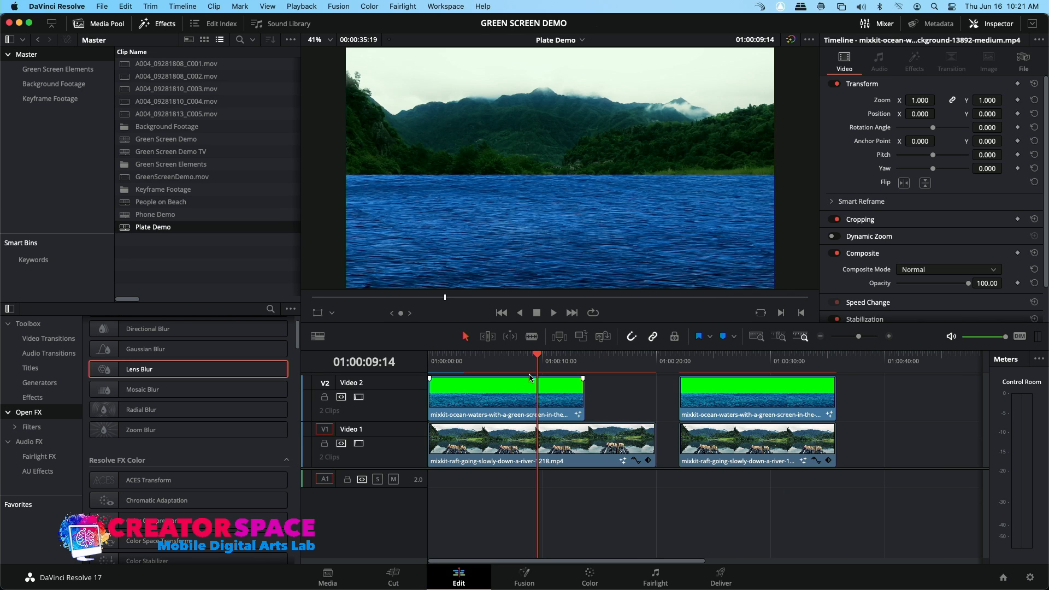
pyautogui.click(507, 363)
pyautogui.click(510, 393)
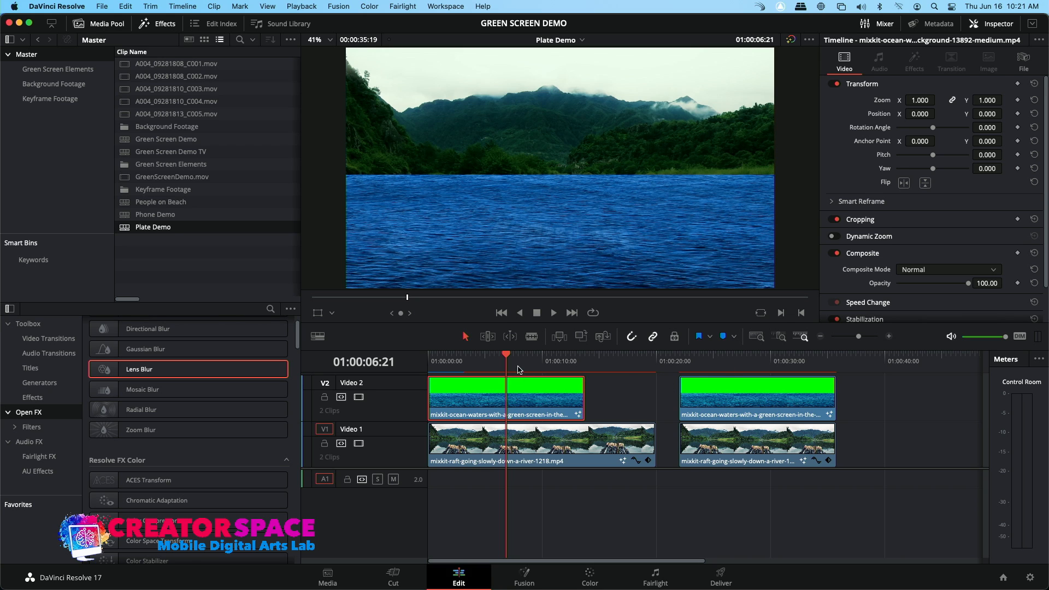
# Preview the source clips of the Plate Demo composite: the ocean green screen clip and the mixkit raft river background.
pyautogui.doubleClick(131, 127)
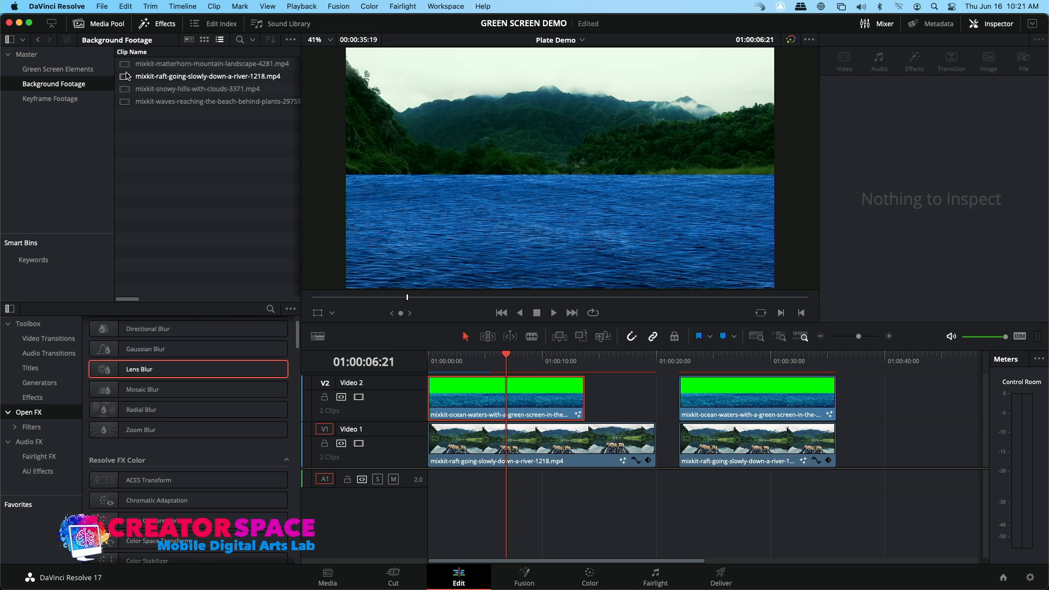
pyautogui.click(77, 70)
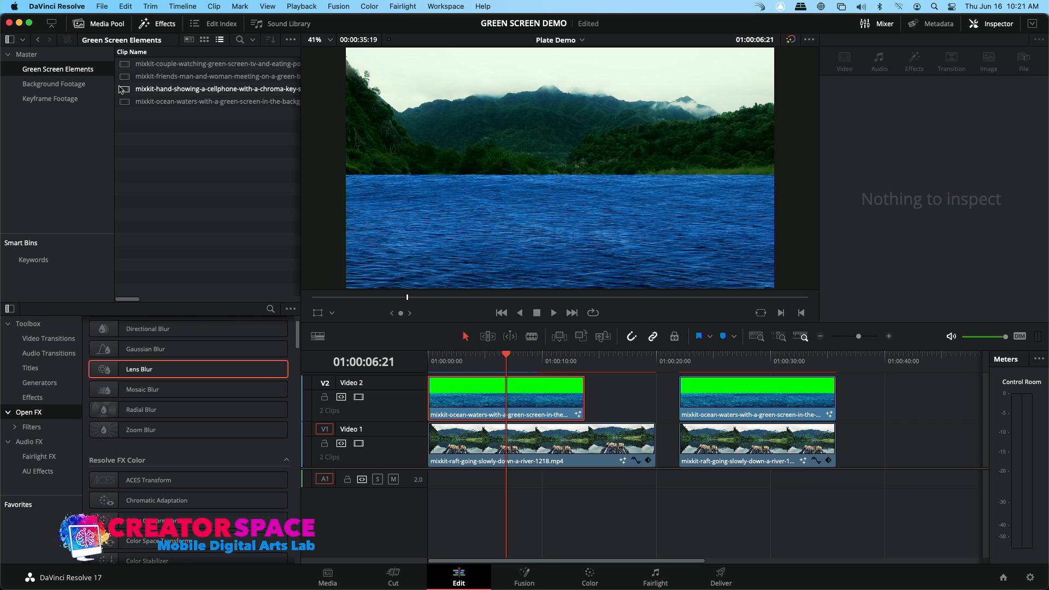
pyautogui.click(123, 103)
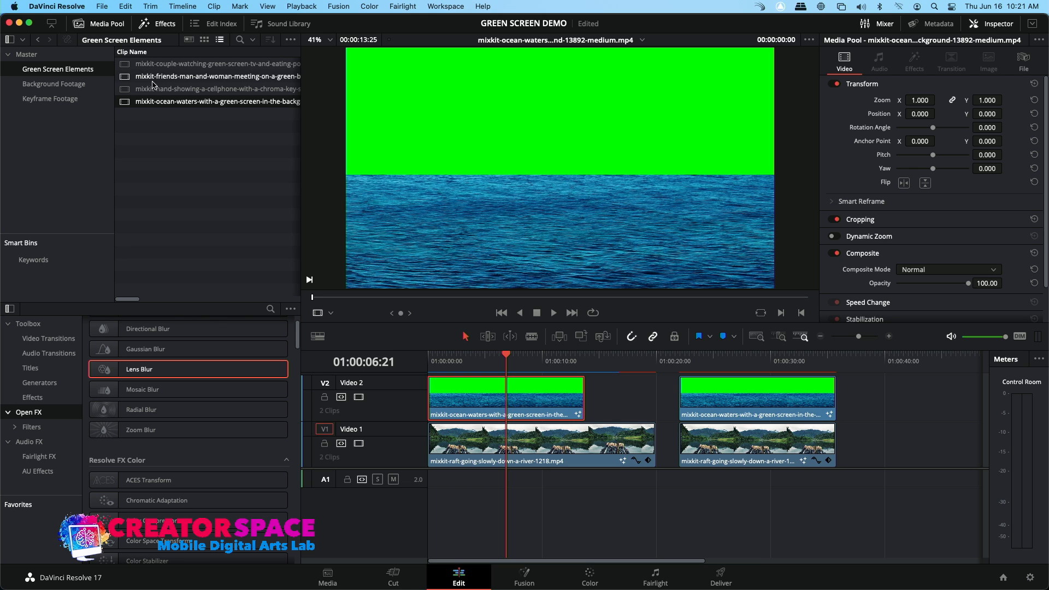
pyautogui.click(49, 84)
pyautogui.click(131, 77)
pyautogui.press('space')
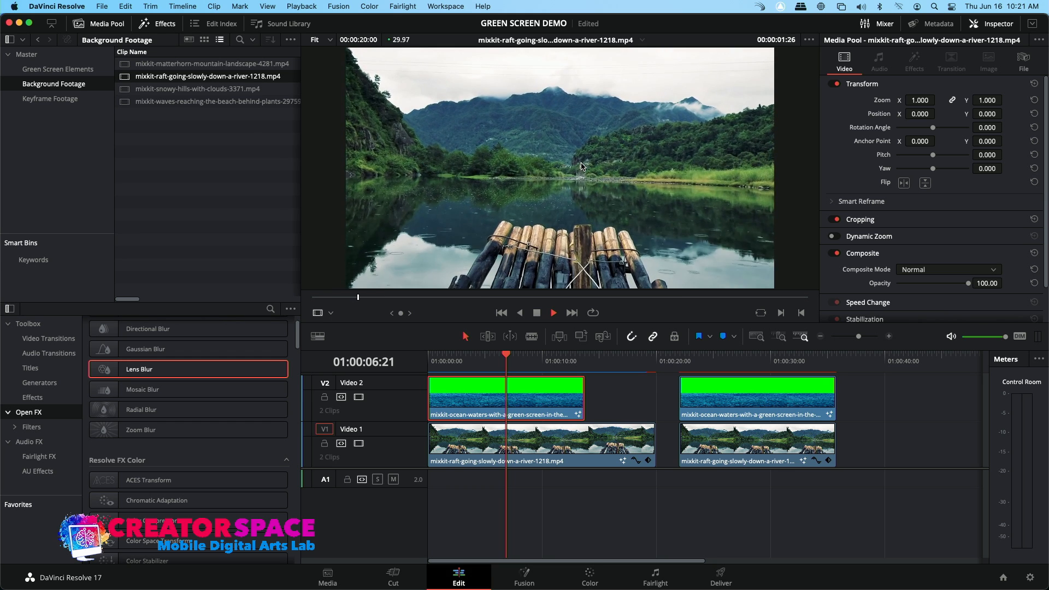
pyautogui.press('space')
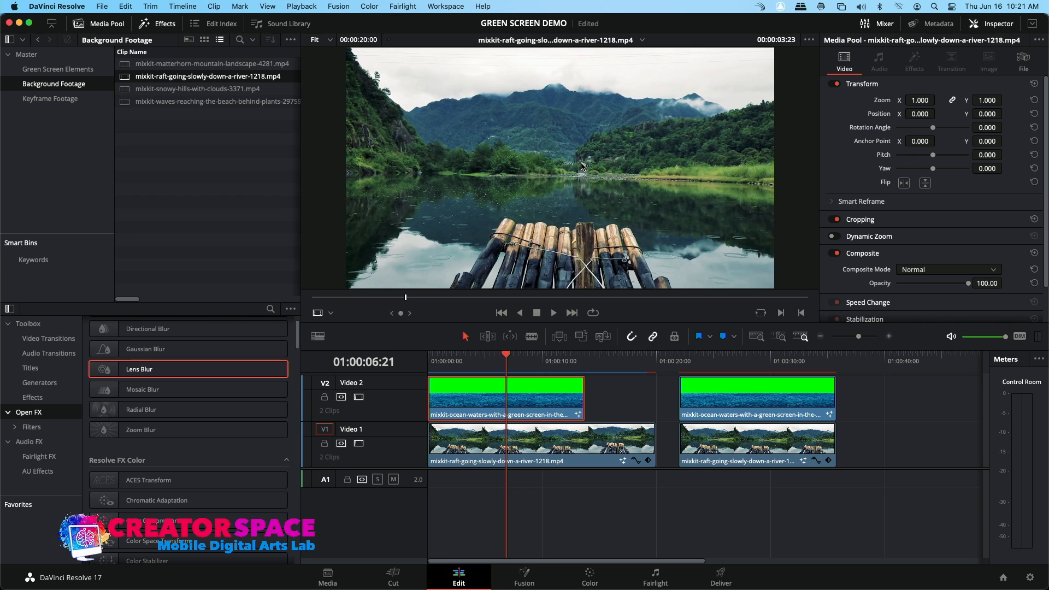
# Play the Plate Demo composite and switch Video 2 off and on to compare it with the raft background.
pyautogui.click(525, 367)
pyautogui.press('space')
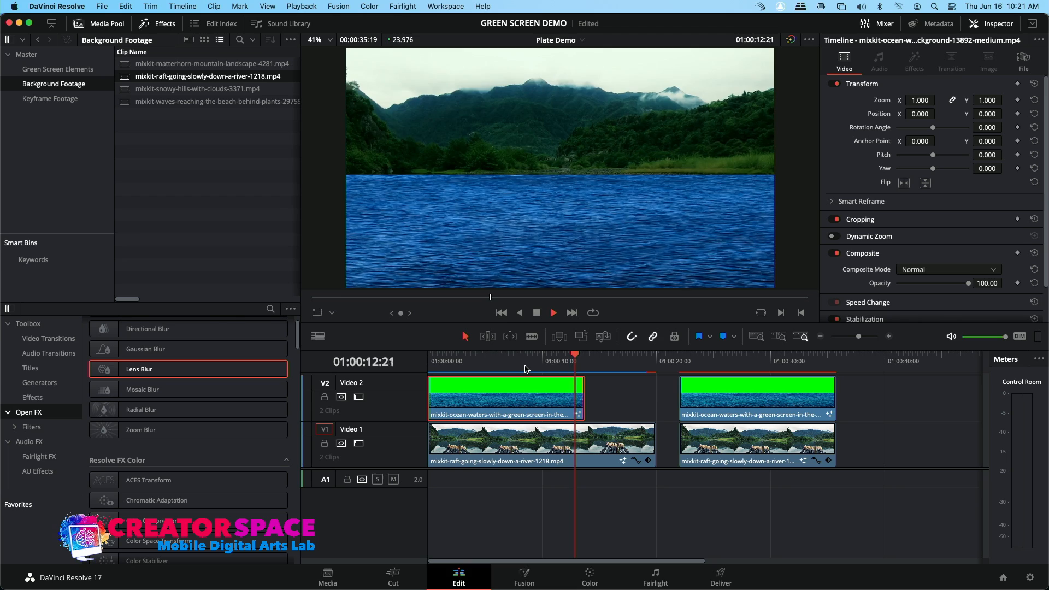
pyautogui.click(447, 358)
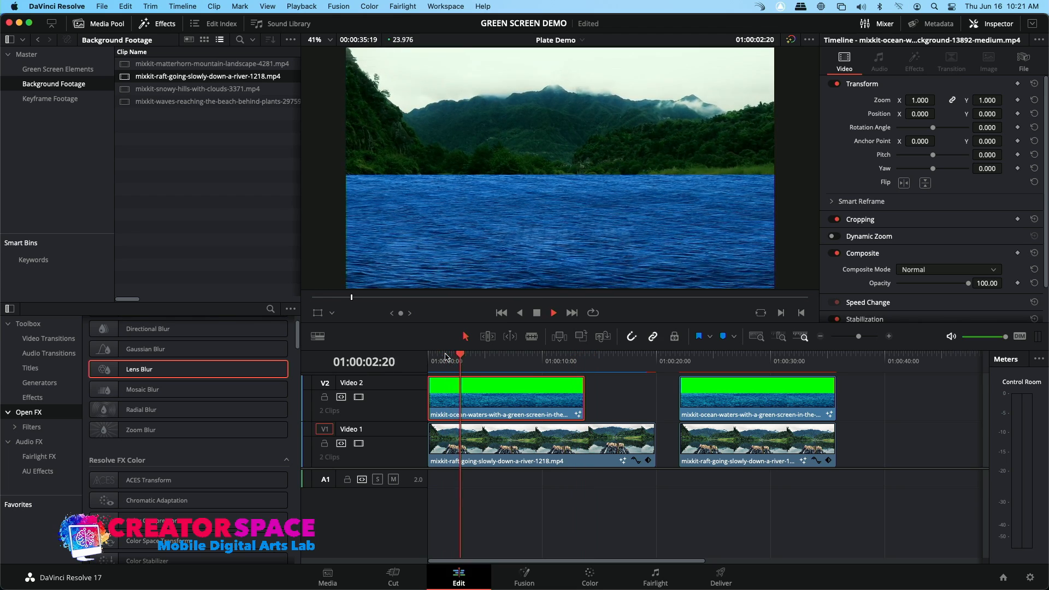
pyautogui.press('space')
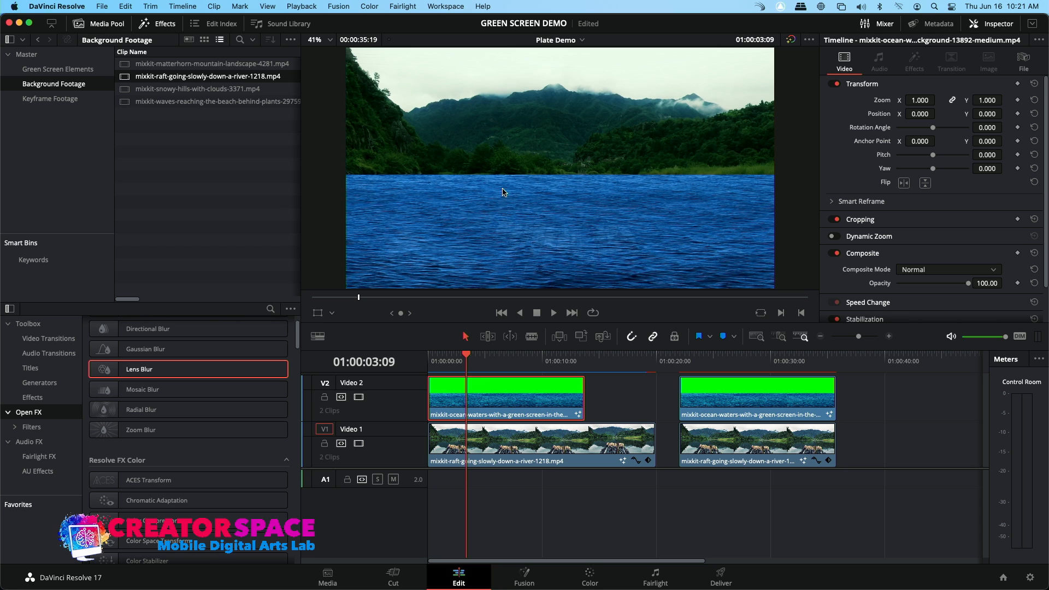
pyautogui.click(359, 398)
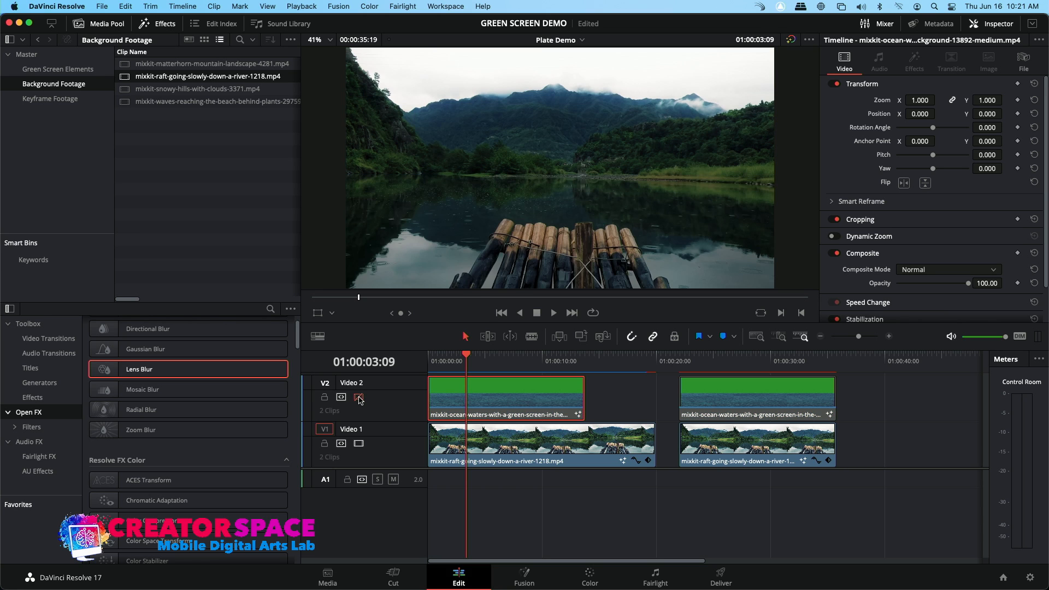
pyautogui.click(359, 398)
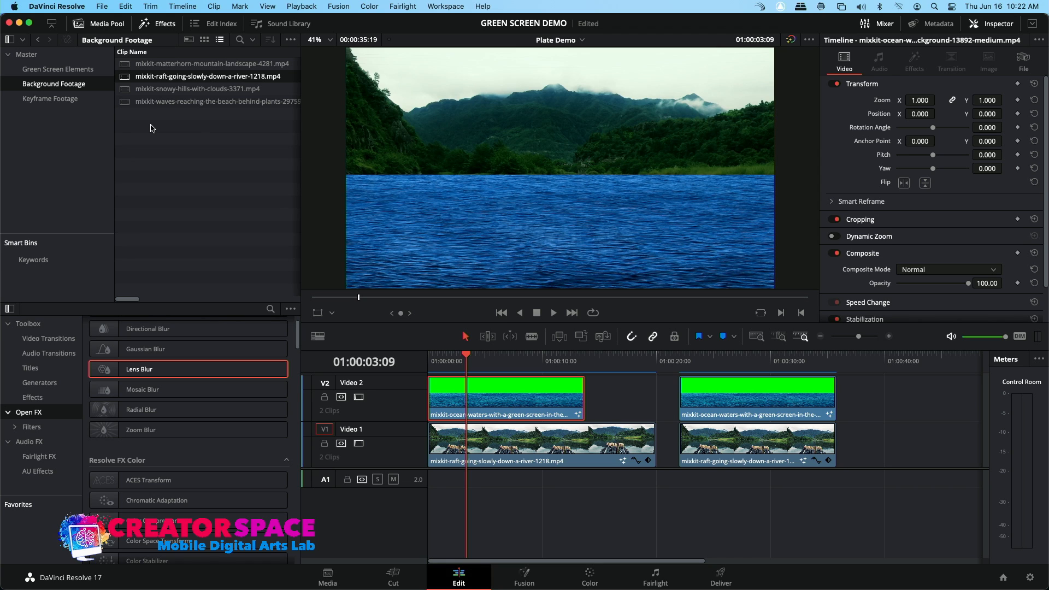
# Open the People on Beach timeline from the Master bin and inspect its waves background clip around 01:00:10:11.
pyautogui.click(76, 71)
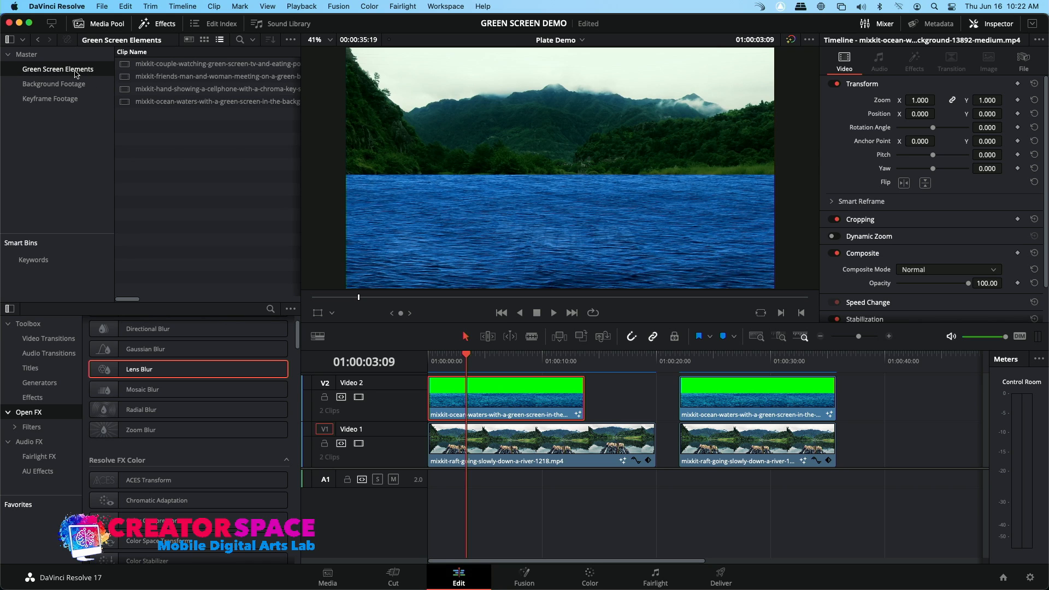
pyautogui.click(47, 55)
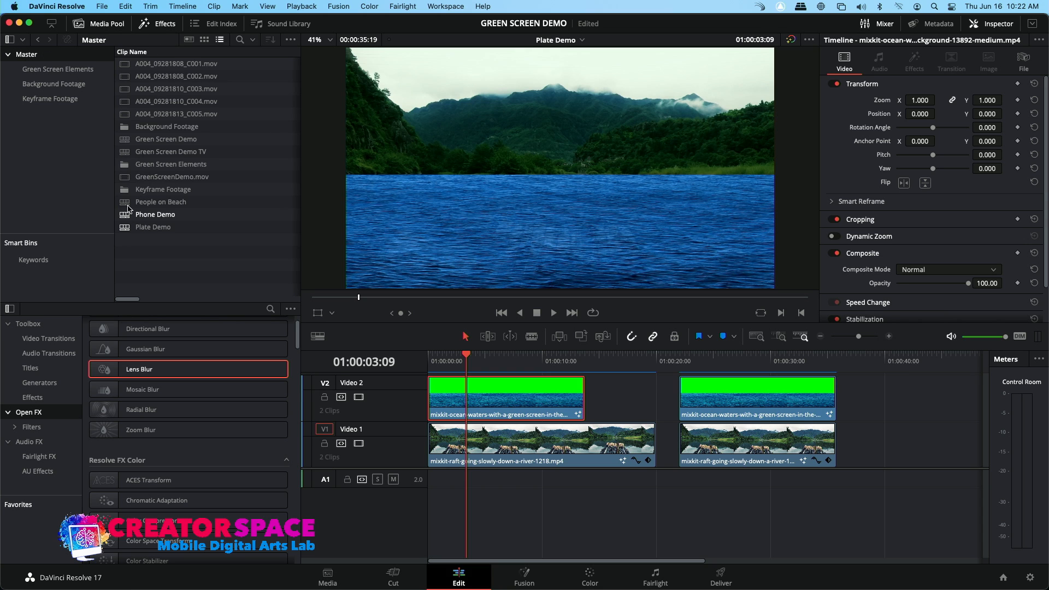
pyautogui.doubleClick(143, 202)
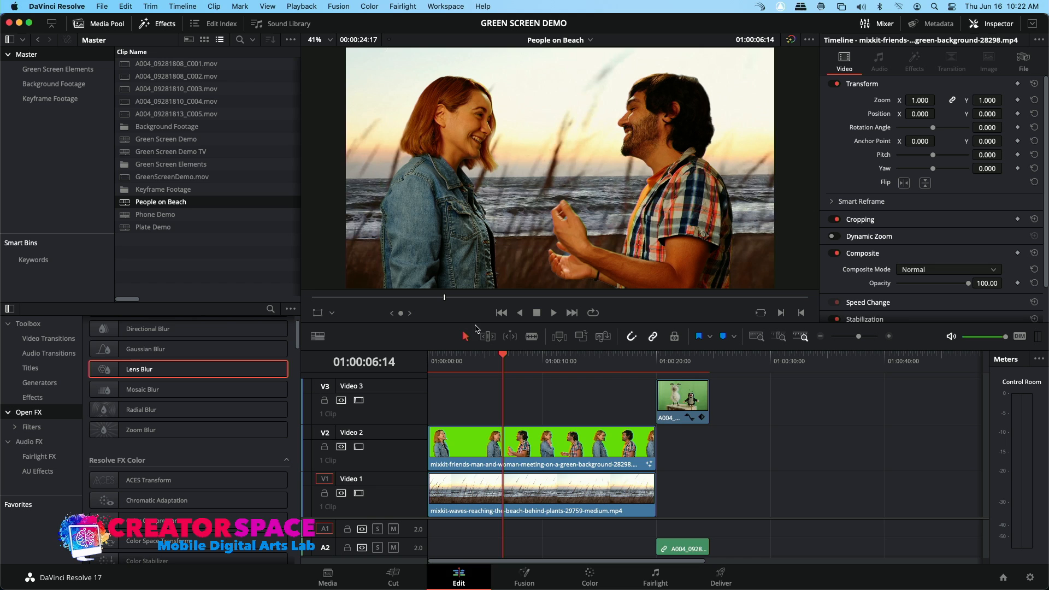
pyautogui.moveTo(553, 364)
pyautogui.mouseDown()
pyautogui.moveTo(529, 369)
pyautogui.moveTo(572, 370)
pyautogui.moveTo(546, 372)
pyautogui.mouseUp()
pyautogui.click(555, 495)
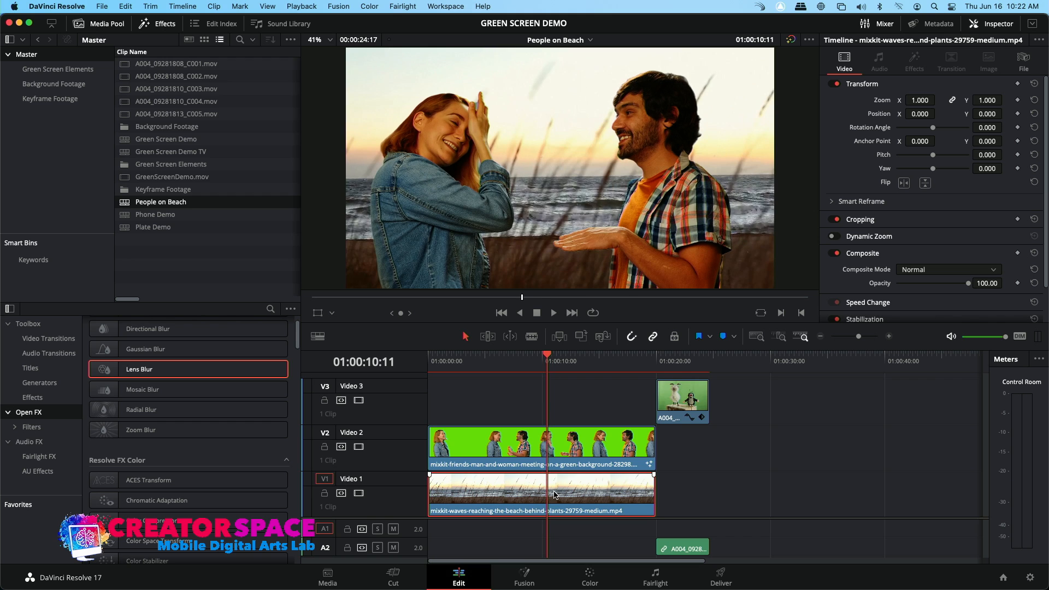
# Toggle Video 2 and Video 1 off and on to inspect the beach composite's layers, and play it back.
pyautogui.click(359, 447)
pyautogui.click(359, 447)
pyautogui.click(359, 494)
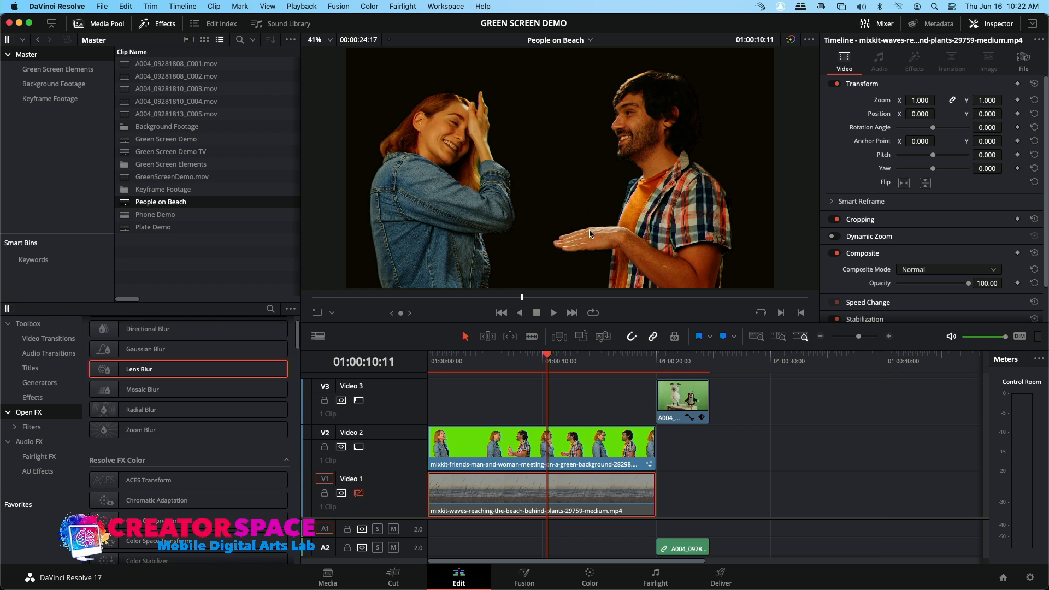
pyautogui.click(359, 494)
pyautogui.click(469, 360)
pyautogui.press('space')
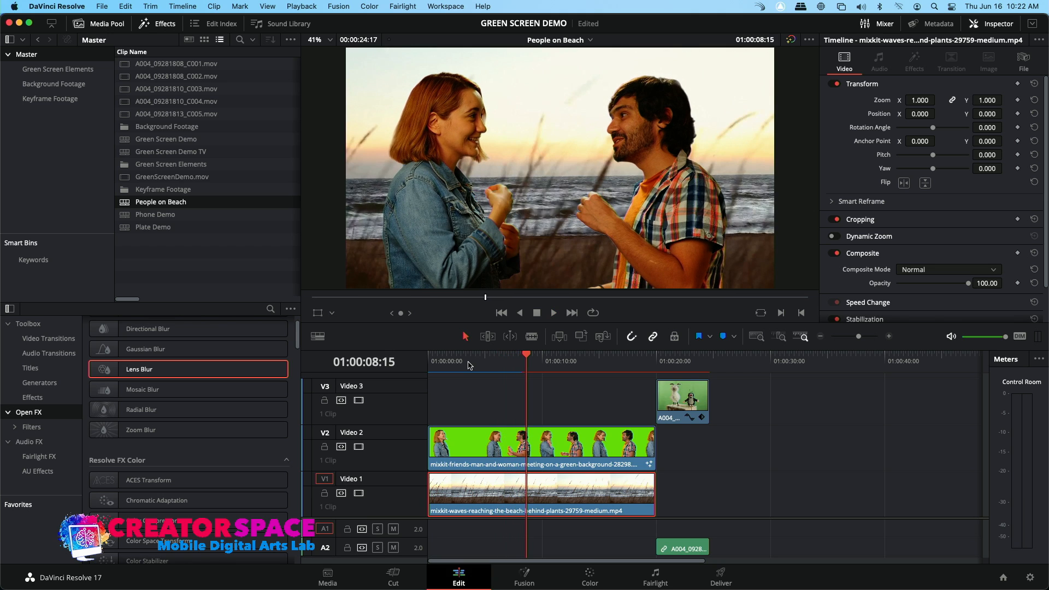
# Open the Green Screen Demo TV timeline and preview the original couple-watching-TV clip from Green Screen Elements.
pyautogui.doubleClick(127, 152)
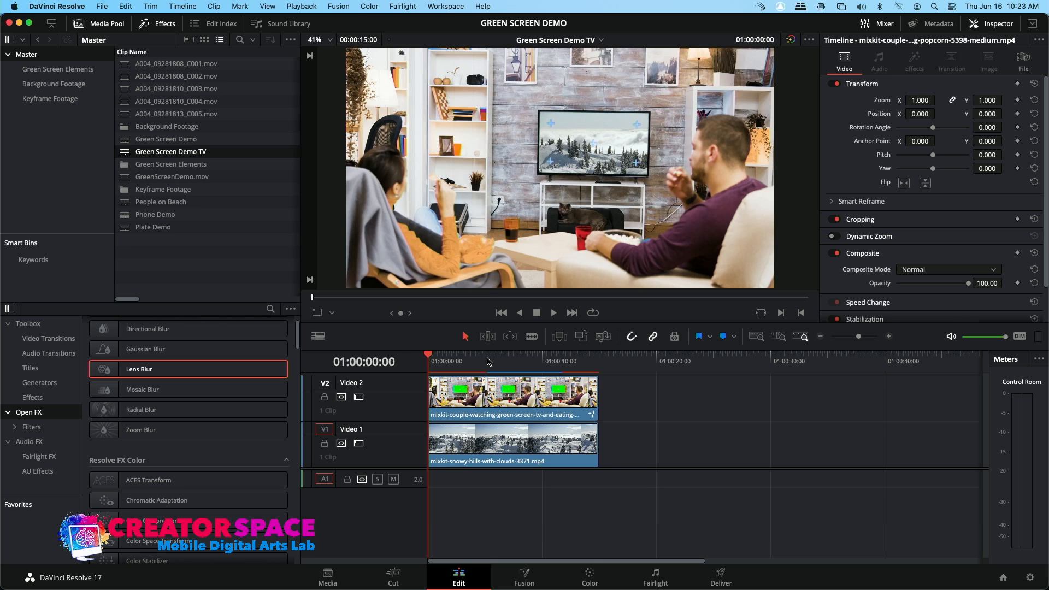
pyautogui.click(488, 362)
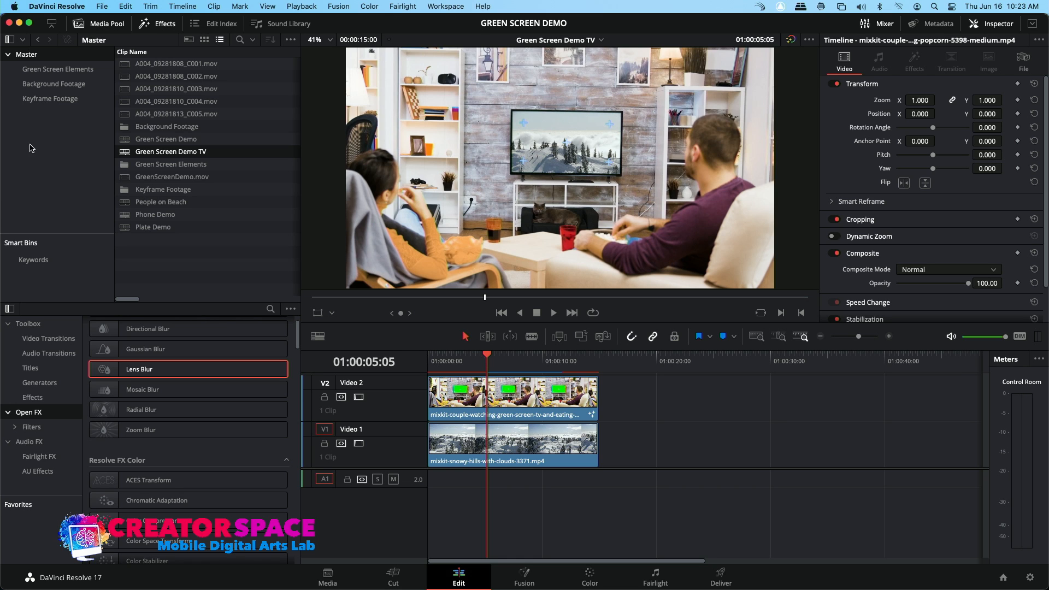
pyautogui.click(56, 85)
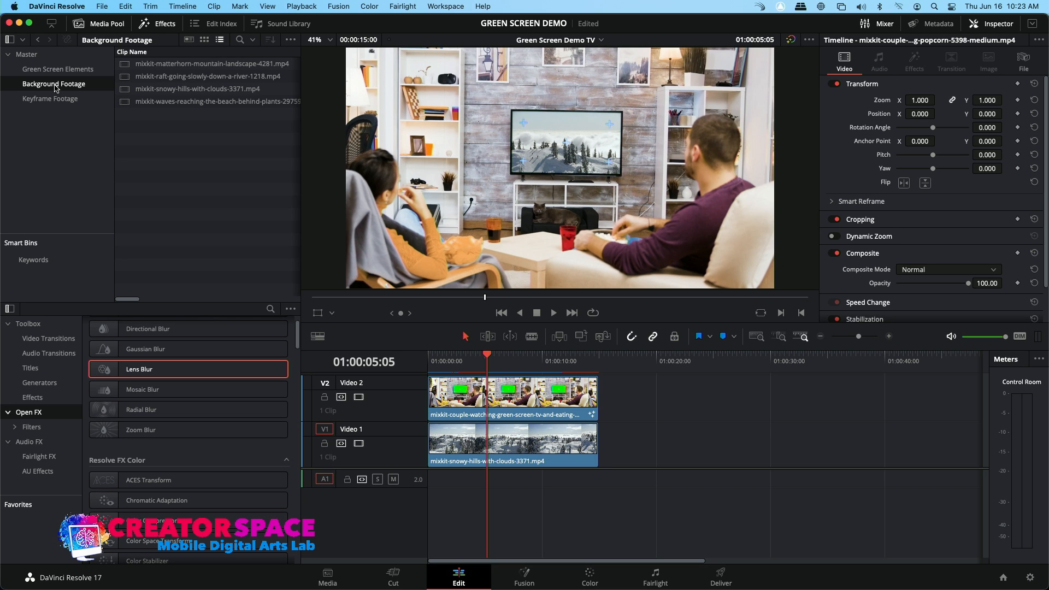
pyautogui.click(60, 70)
pyautogui.doubleClick(129, 69)
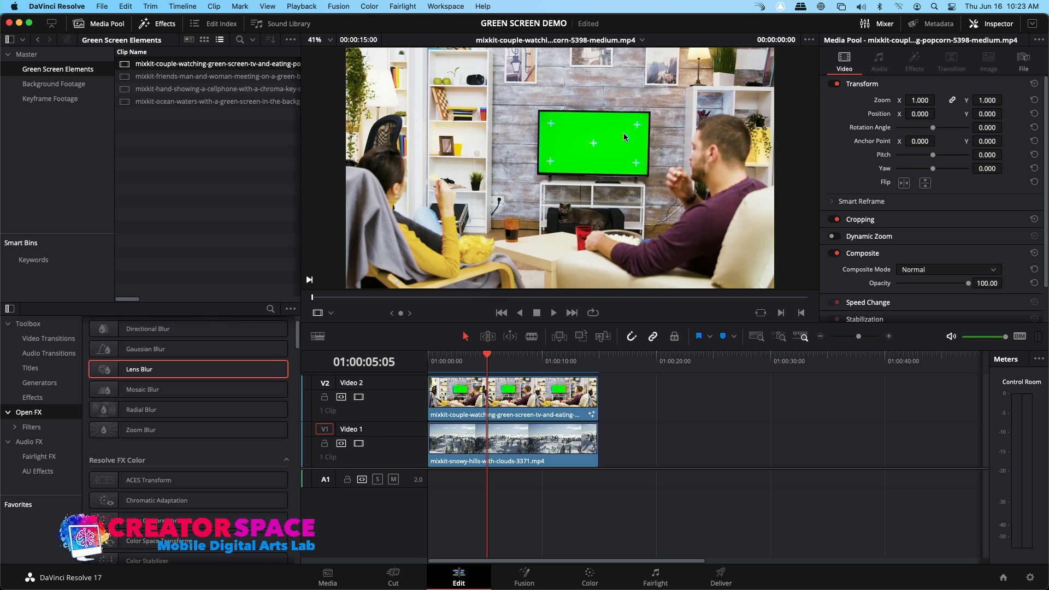
# Scrub the TV composite to 01:00:04:13 and toggle Video 2 off and on to compare it with the snowy hills background.
pyautogui.moveTo(462, 368)
pyautogui.mouseDown()
pyautogui.moveTo(553, 361)
pyautogui.moveTo(480, 368)
pyautogui.mouseUp()
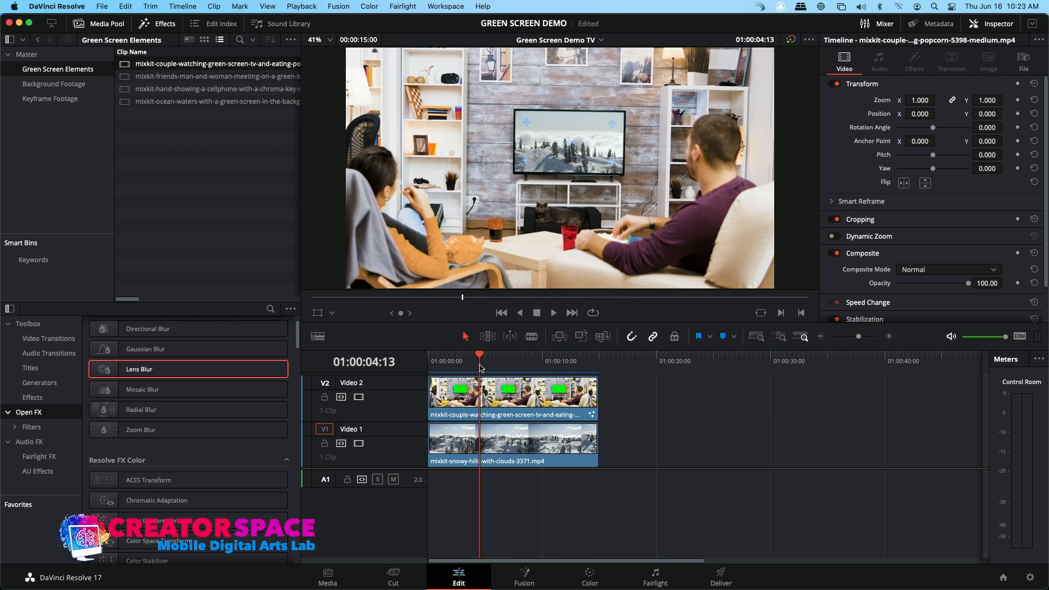
pyautogui.click(358, 398)
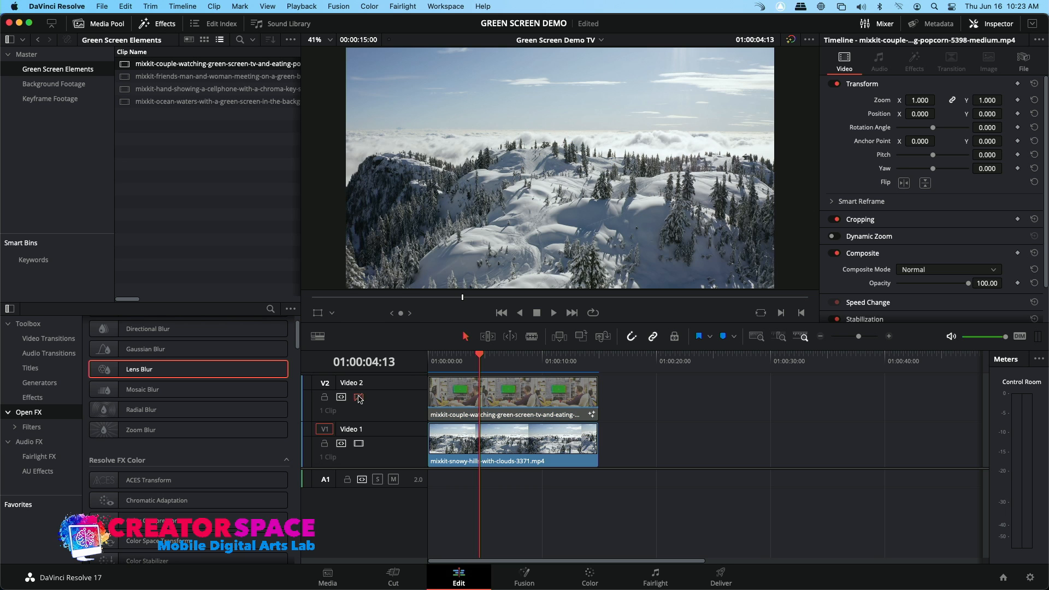
pyautogui.click(358, 397)
pyautogui.click(358, 397)
pyautogui.click(358, 397)
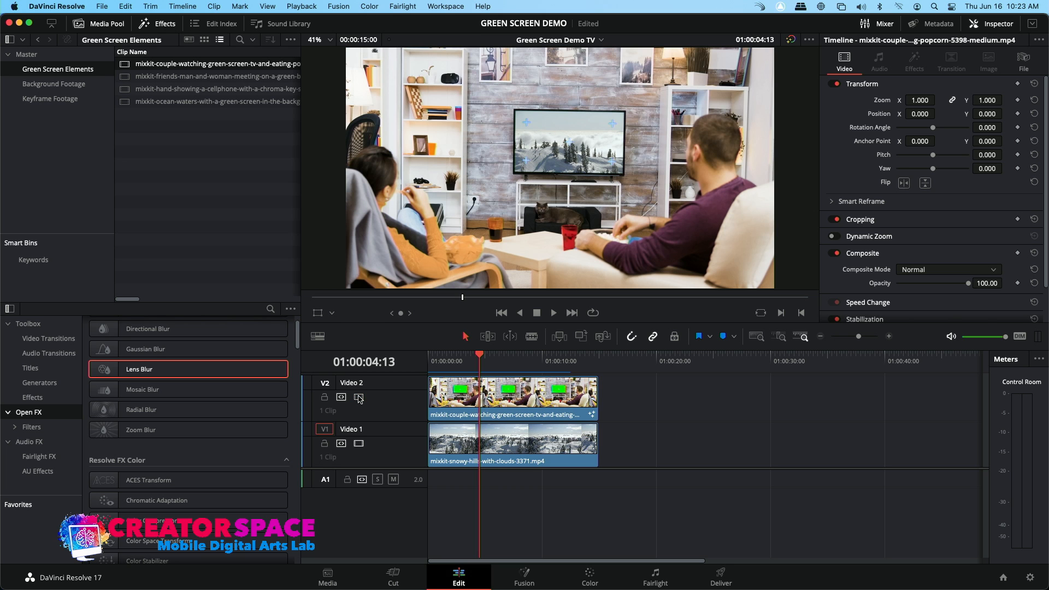
pyautogui.click(502, 399)
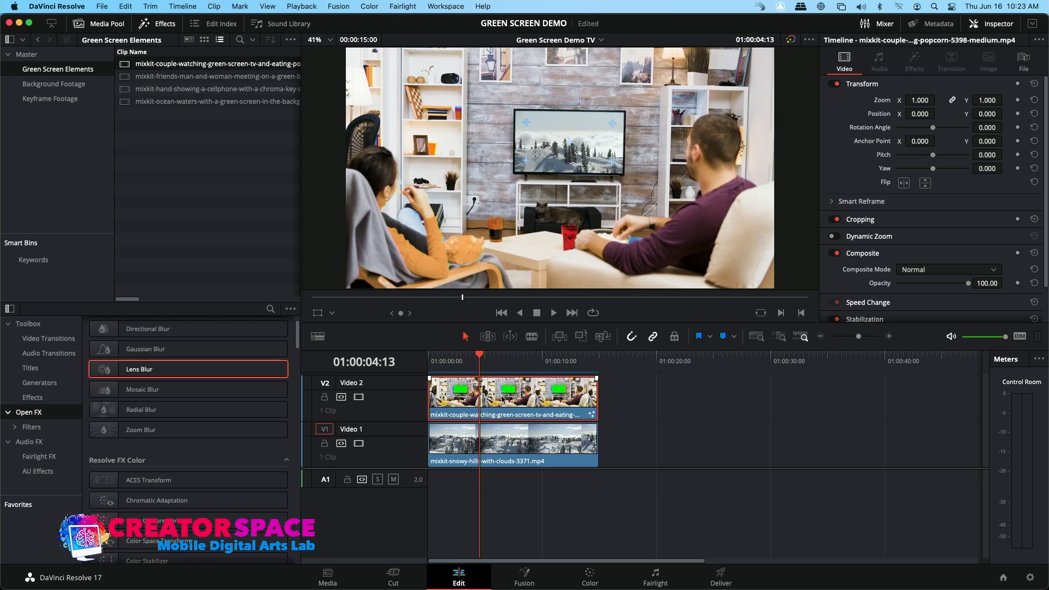
# Create a new empty timeline named Split Screen in the Master bin.
pyautogui.click(27, 55)
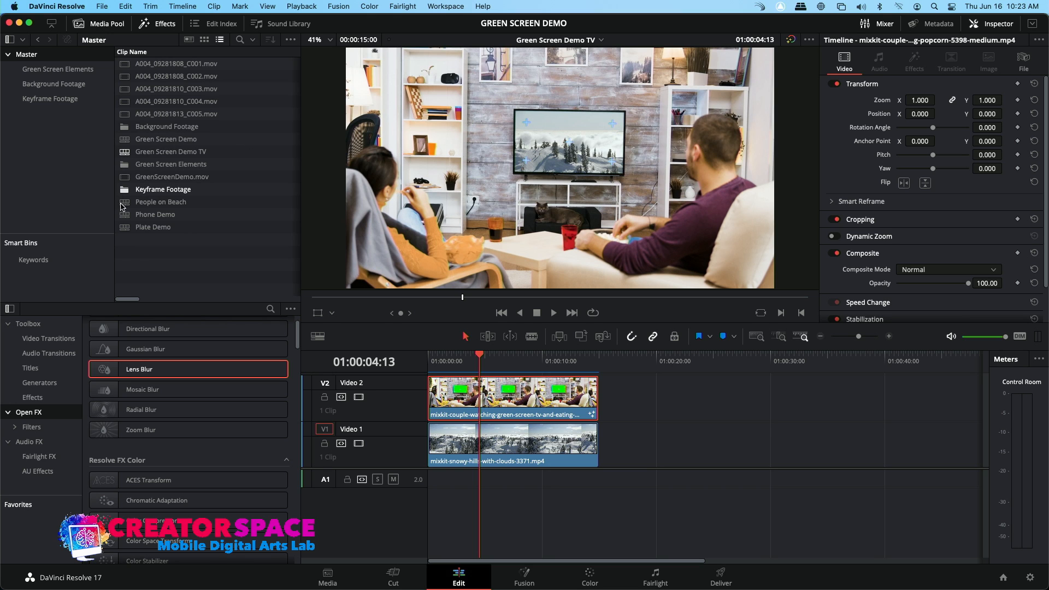
pyautogui.click(134, 254)
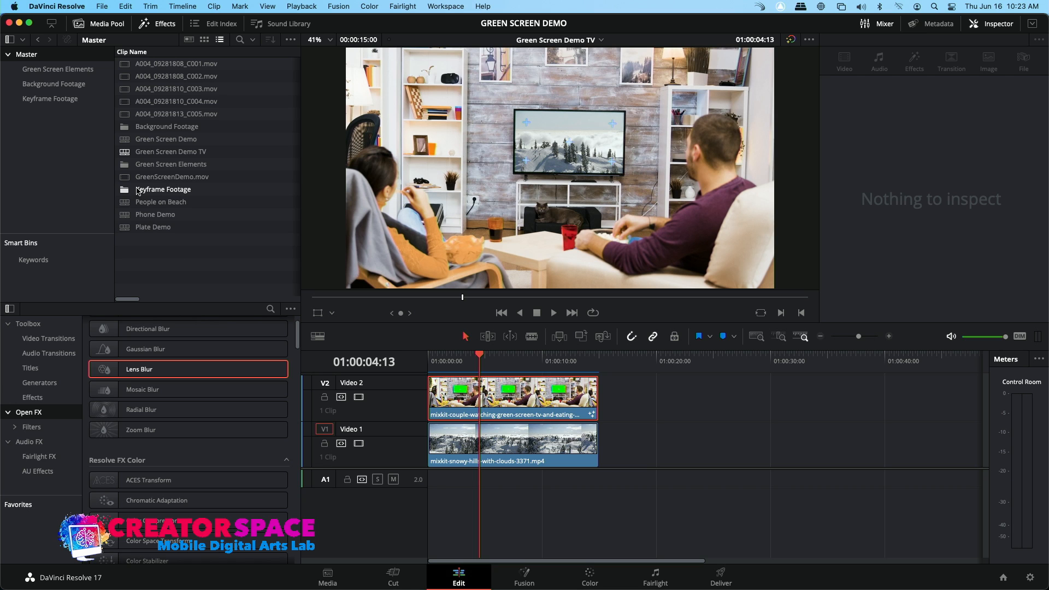
pyautogui.rightClick(140, 257)
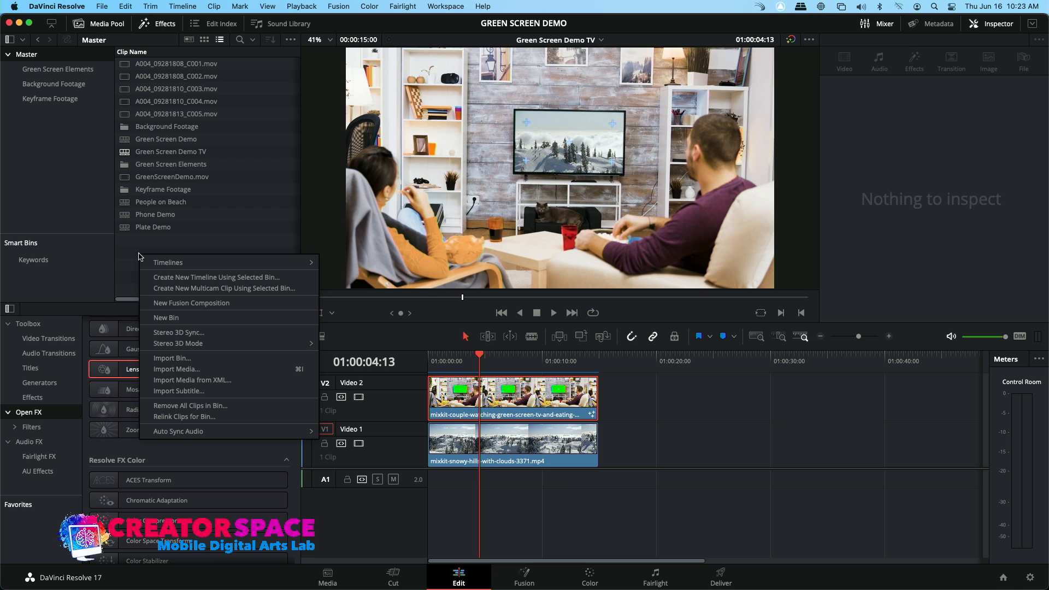
pyautogui.moveTo(157, 266)
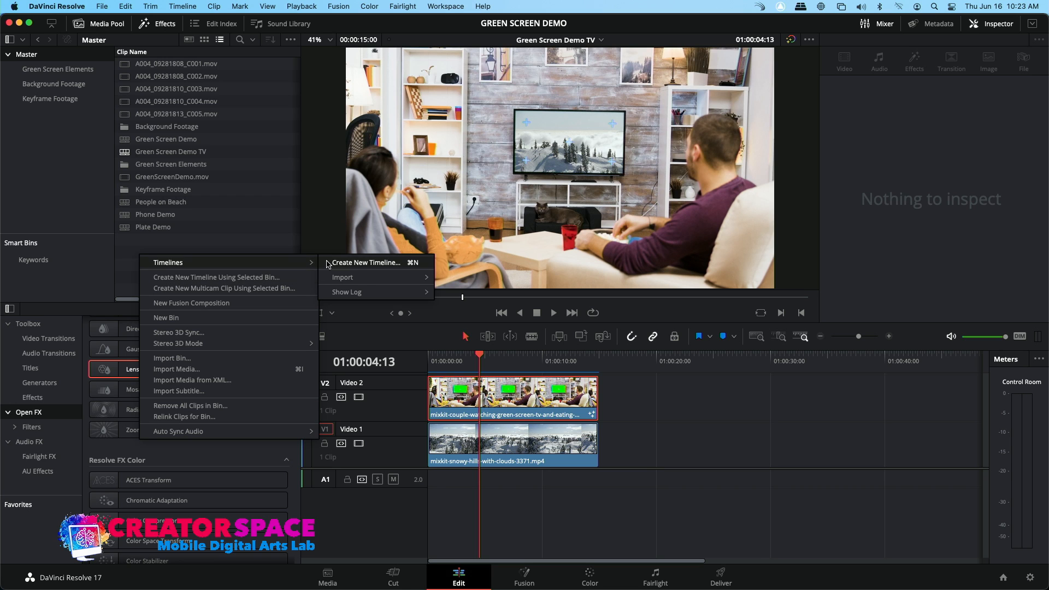
pyautogui.click(366, 263)
pyautogui.press('BackSpace')
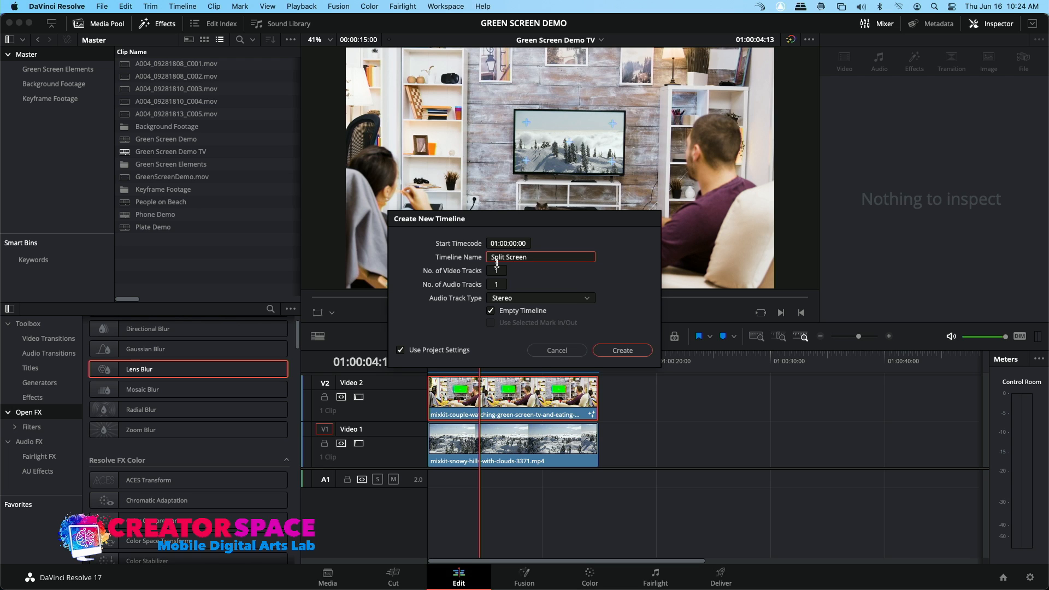
pyautogui.click(600, 349)
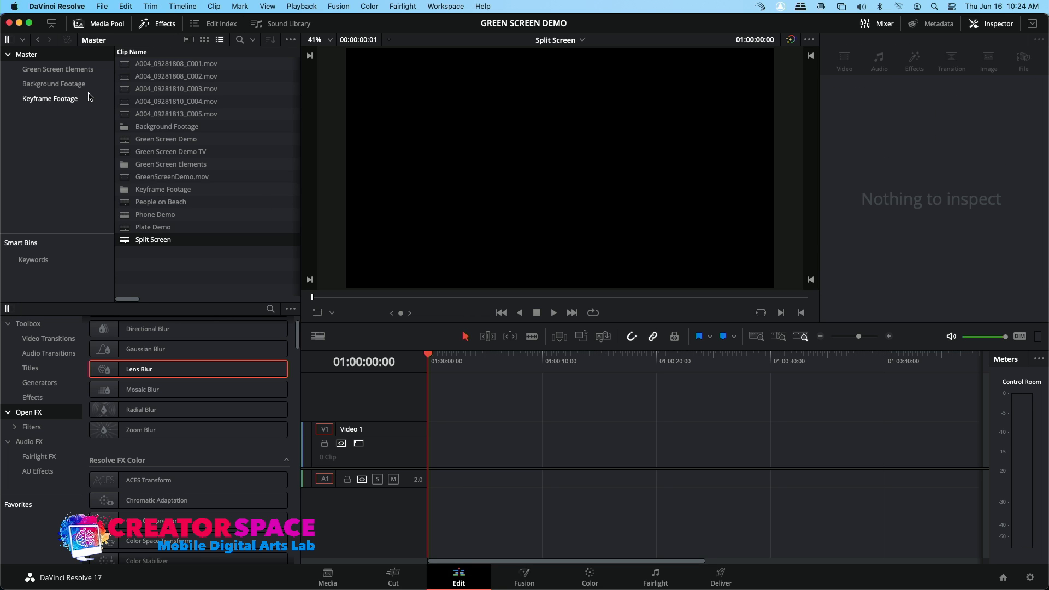
# Preview clips in the Keyframe Footage bin to find split screen material, and scrub through A008_02280047_C039.mov.
pyautogui.doubleClick(121, 190)
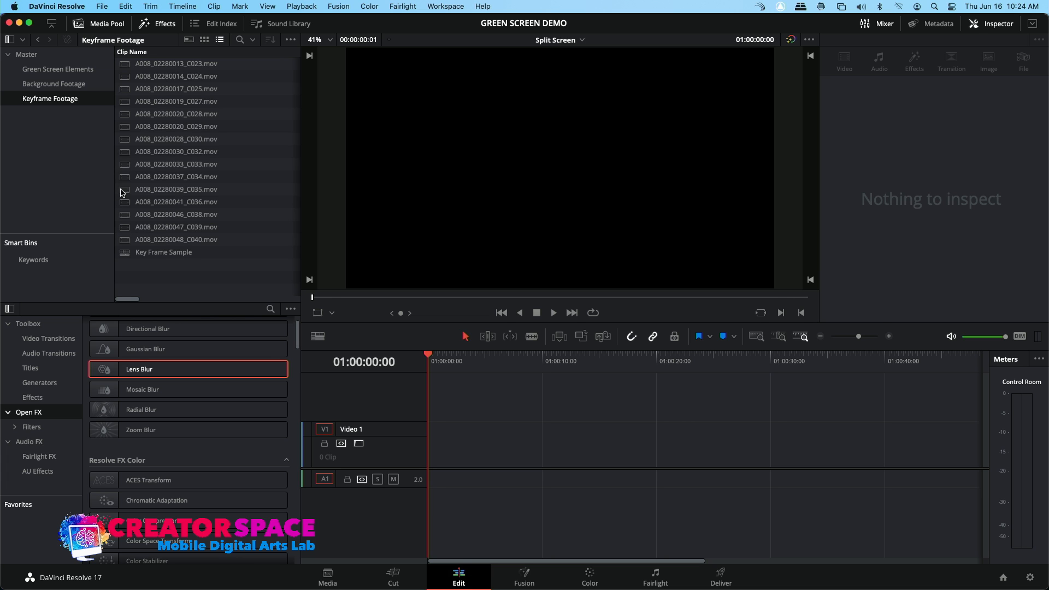
pyautogui.click(129, 64)
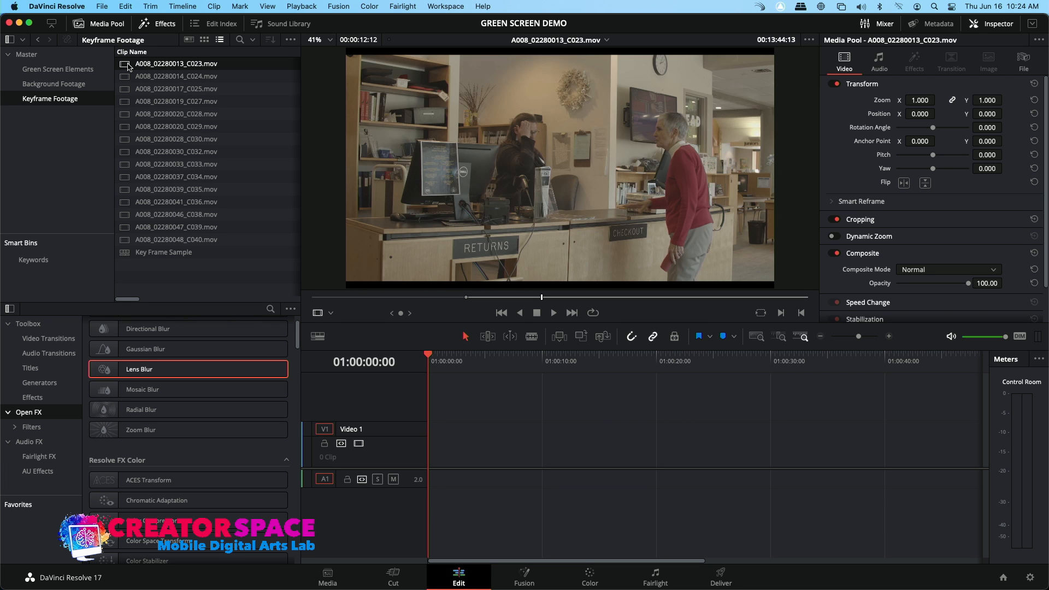
pyautogui.click(126, 90)
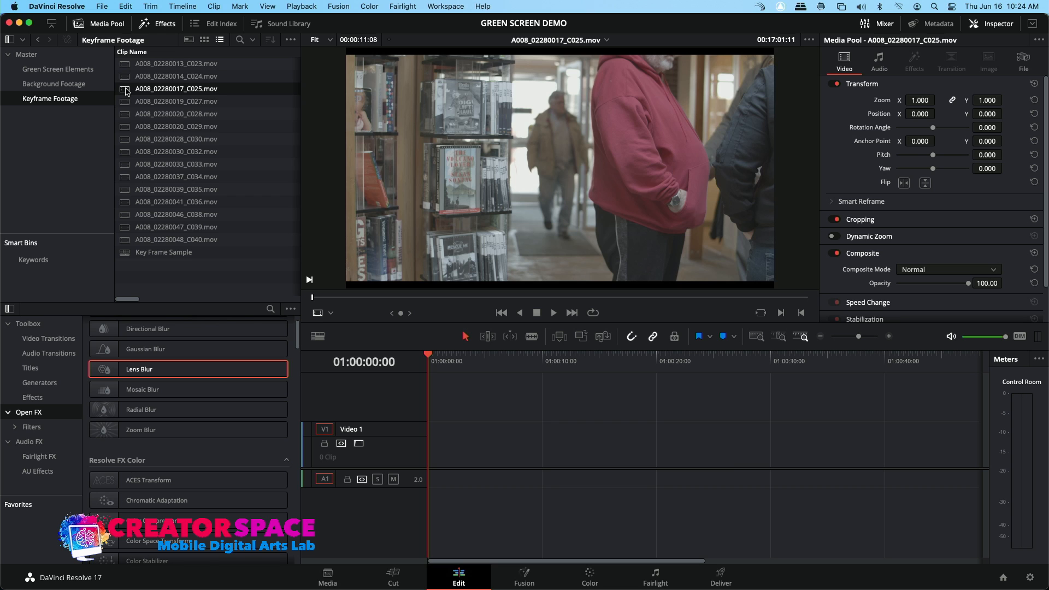
pyautogui.click(127, 117)
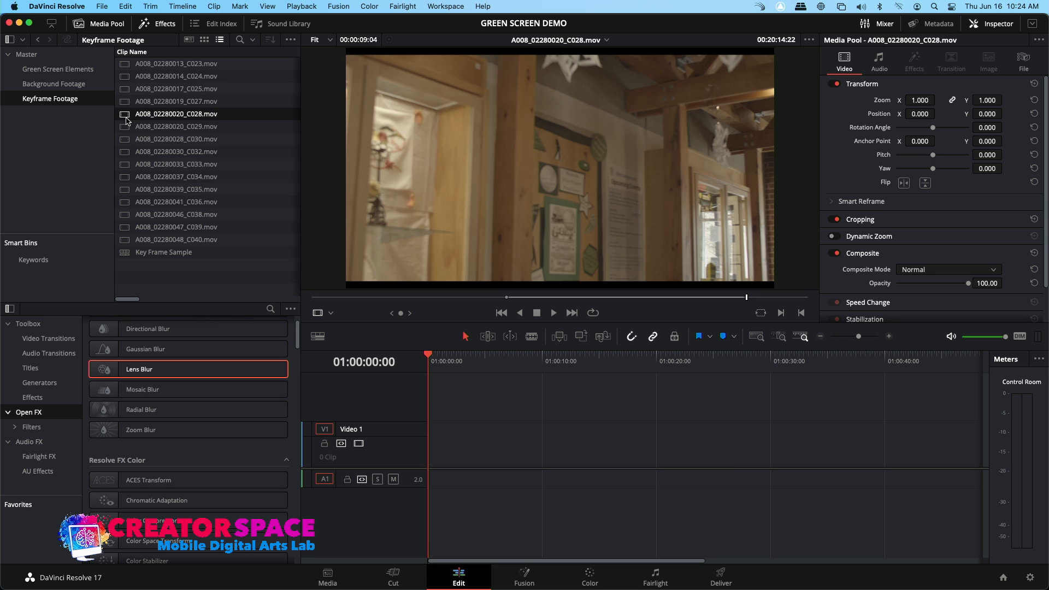
pyautogui.click(127, 164)
pyautogui.click(125, 177)
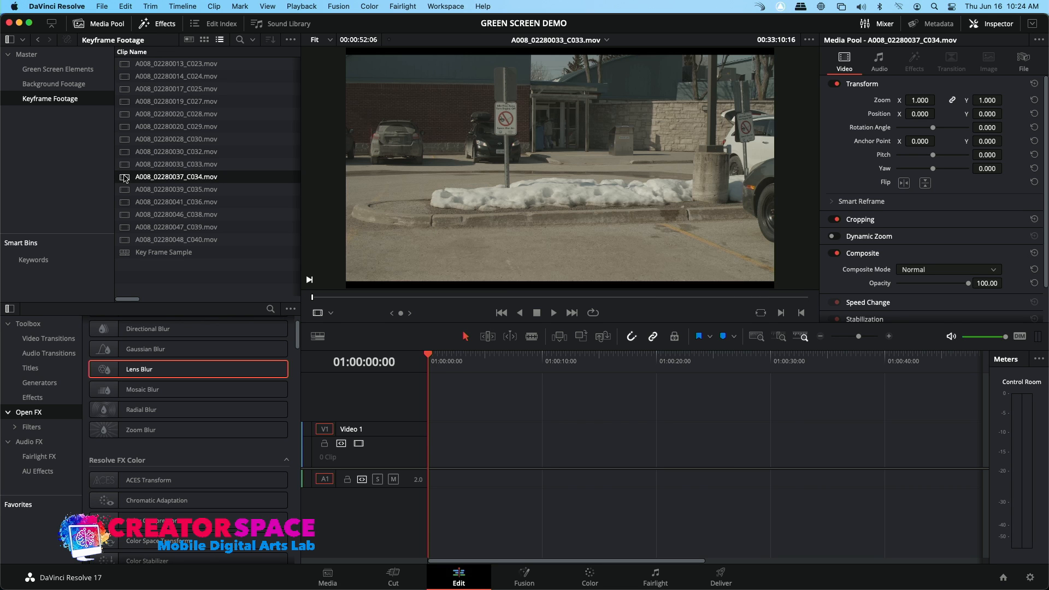
pyautogui.click(124, 191)
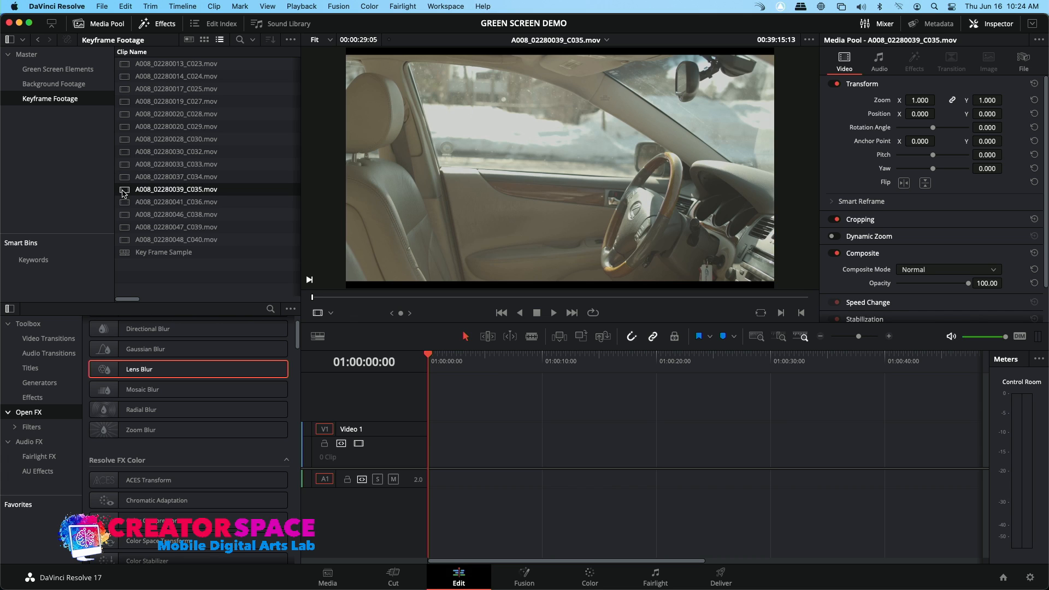
pyautogui.click(124, 203)
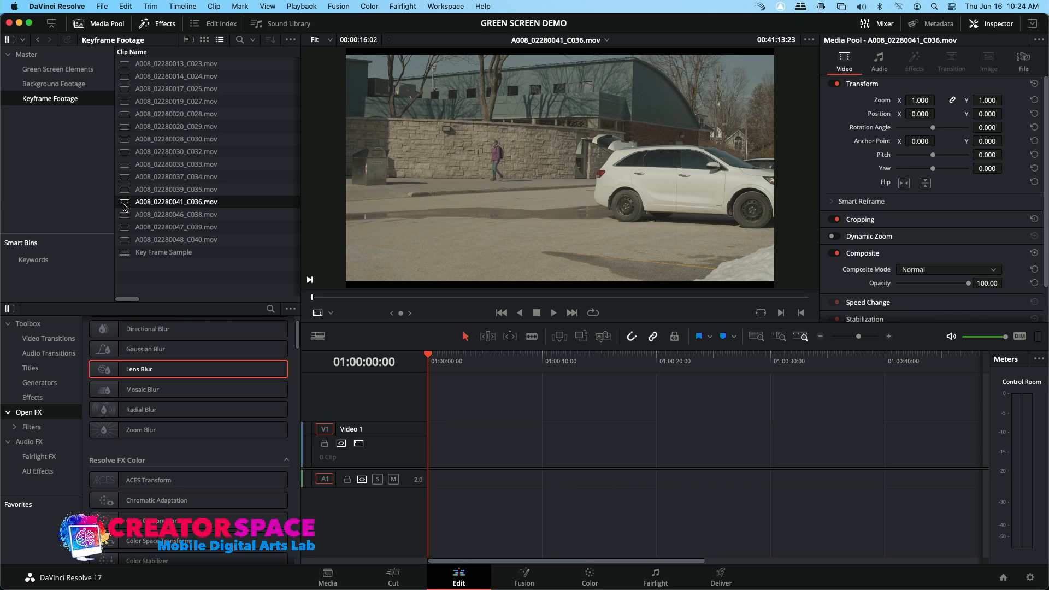
pyautogui.click(126, 217)
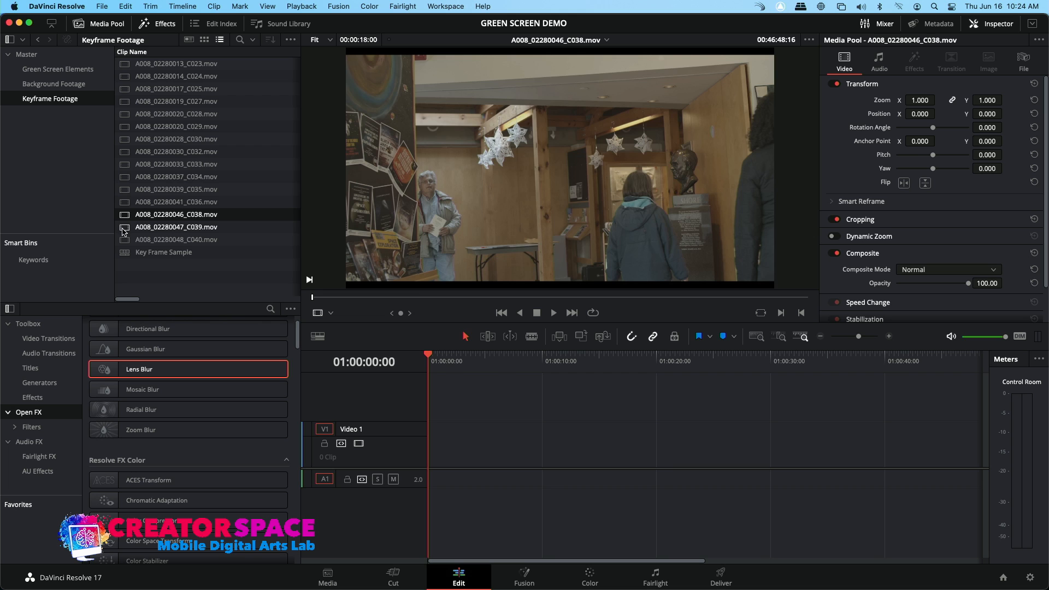
pyautogui.click(124, 230)
pyautogui.click(125, 241)
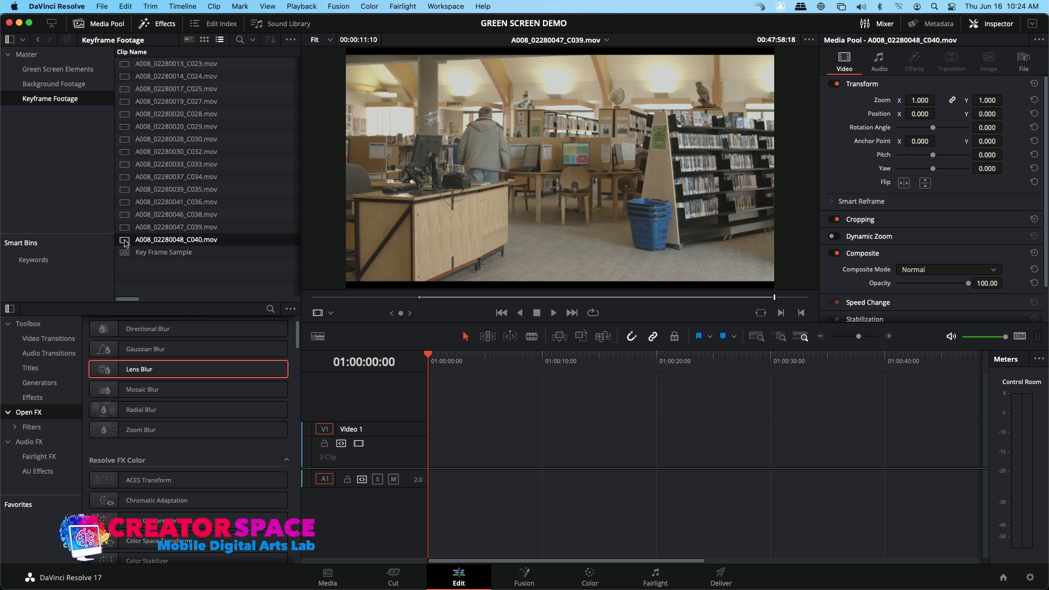
pyautogui.click(125, 228)
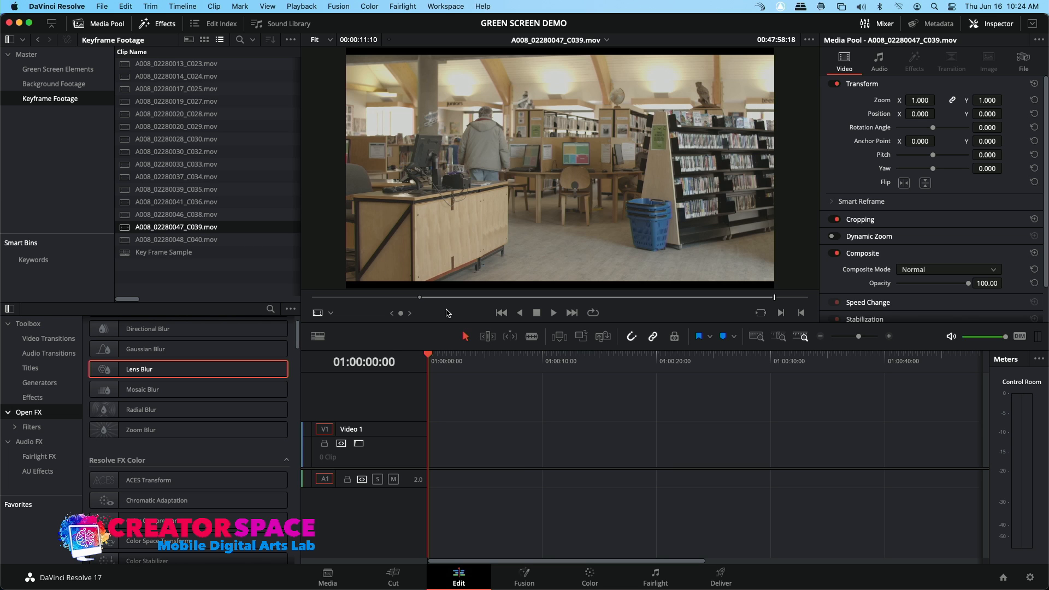
pyautogui.moveTo(451, 300); pyautogui.dragTo(397, 298)
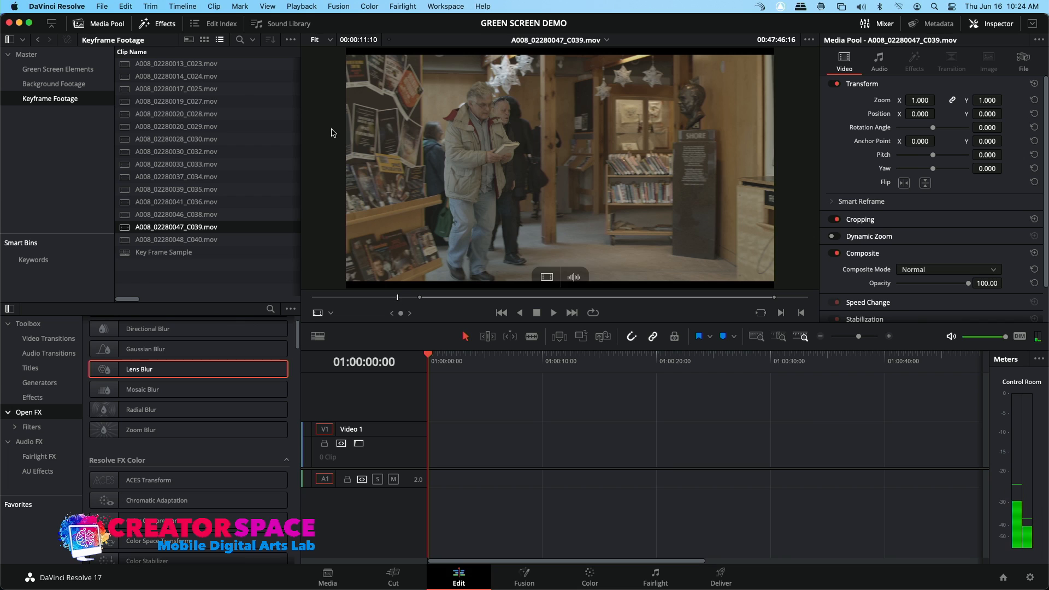
# Place A008_02280046_C038.mov from the Keyframe Footage bin on Video 1 at the start of the Split Screen timeline.
pyautogui.click(28, 54)
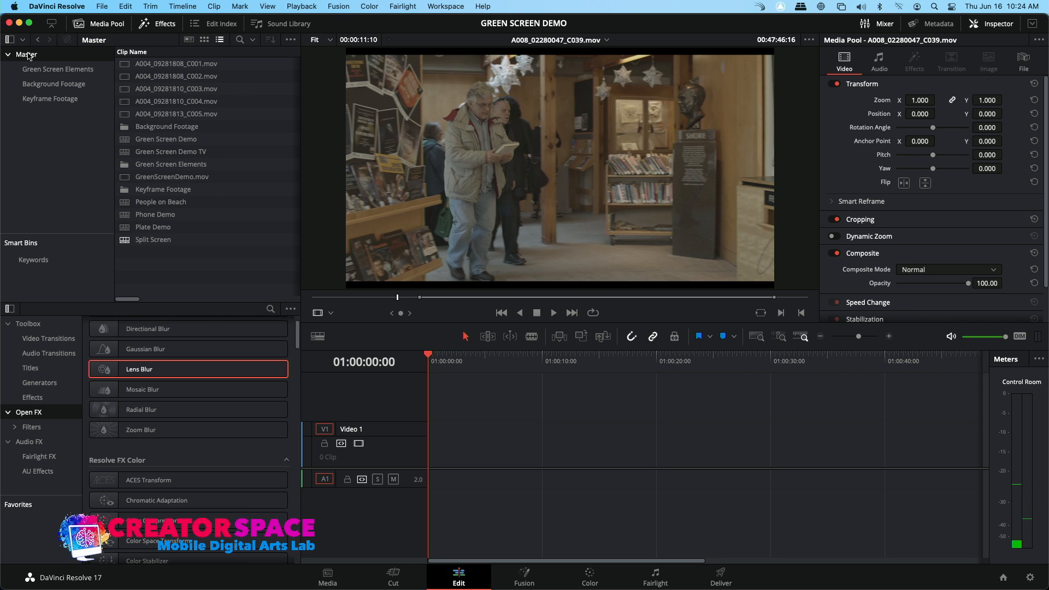
pyautogui.click(582, 339)
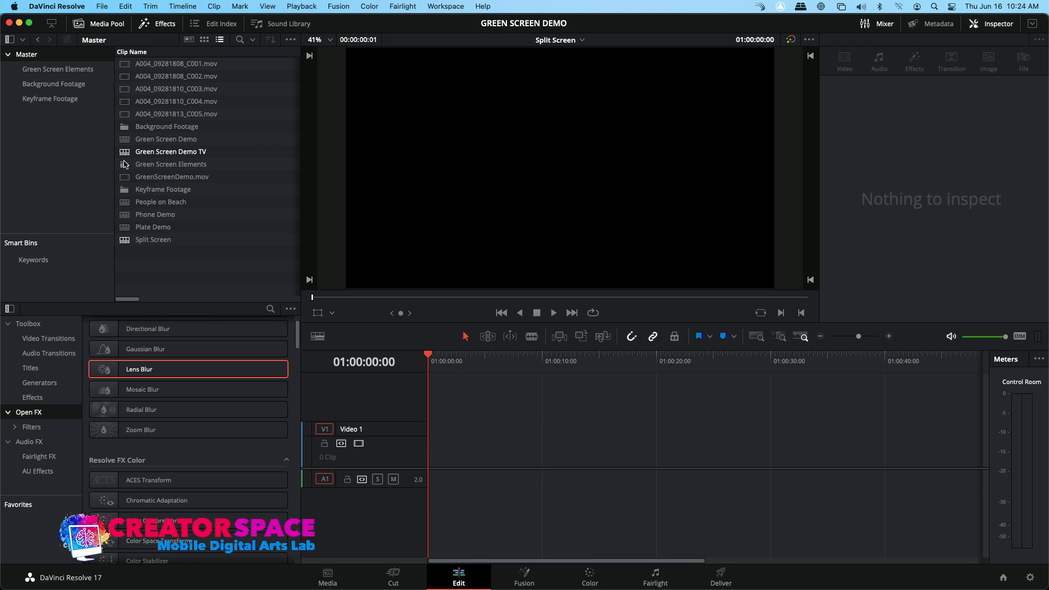
pyautogui.click(128, 190)
pyautogui.doubleClick(127, 190)
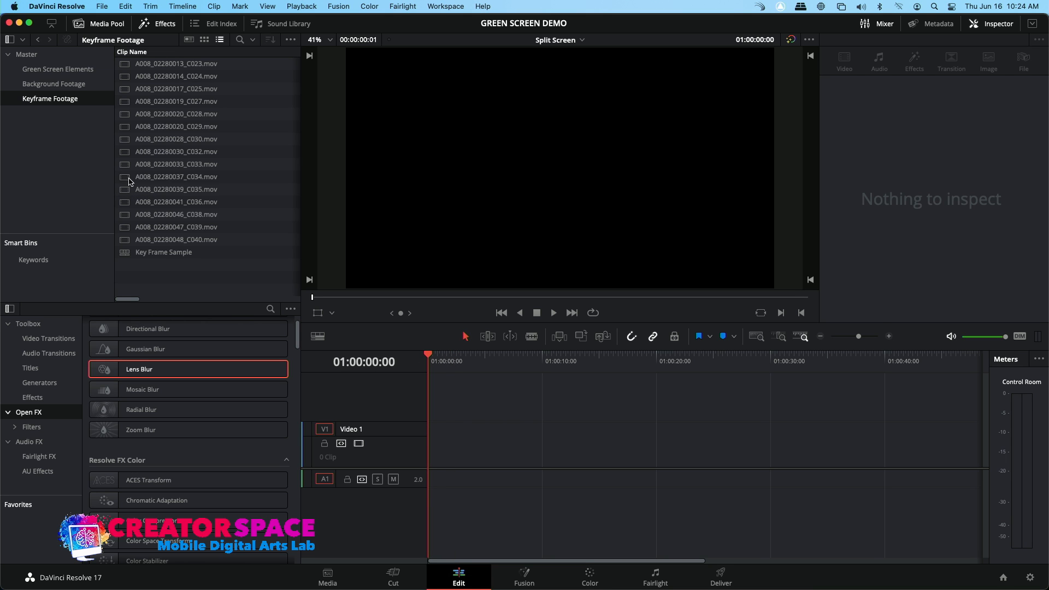
pyautogui.click(127, 216)
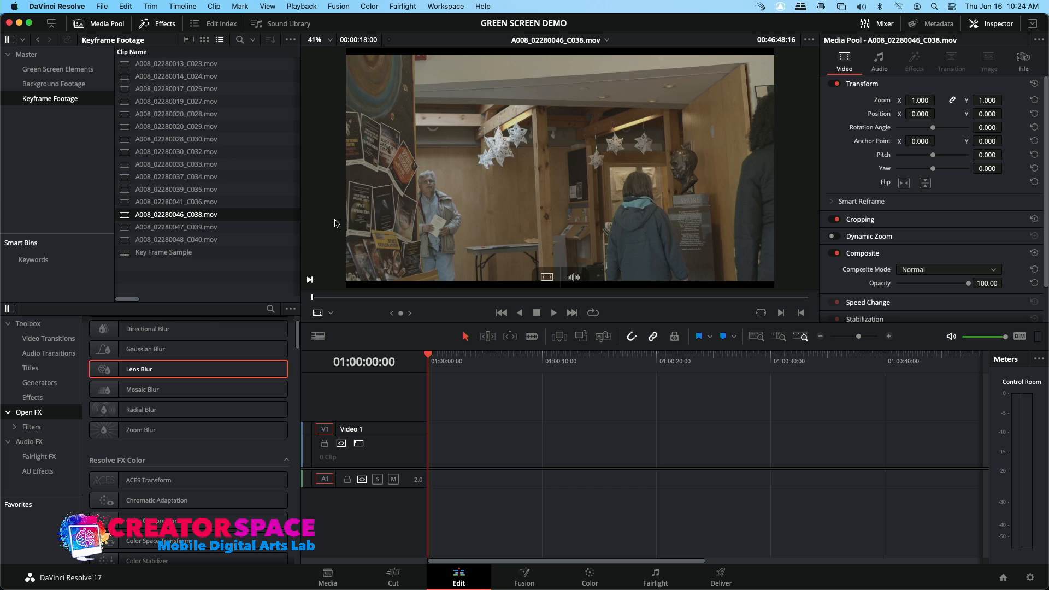
pyautogui.moveTo(474, 164); pyautogui.dragTo(433, 443)
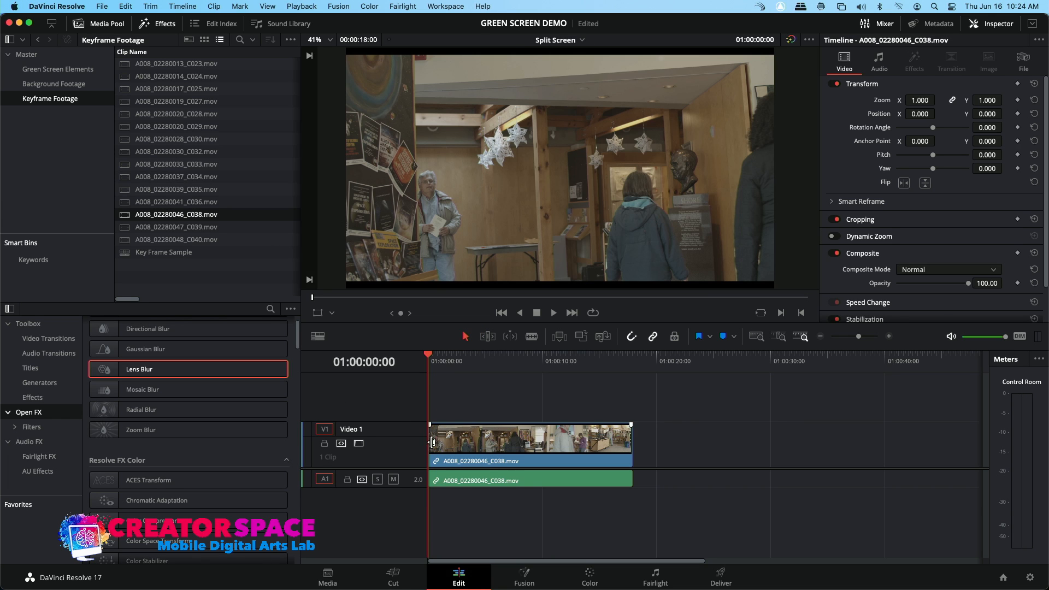
# Stack A008_02280047_C039.mov on Video 2 above the first clip, aligned to the timeline start.
pyautogui.moveTo(492, 365); pyautogui.dragTo(429, 362)
pyautogui.moveTo(127, 228); pyautogui.dragTo(432, 386)
pyautogui.moveTo(437, 362); pyautogui.dragTo(428, 363)
# Crop the Video 2 clip with Crop Right at 982 and Softness at 100.
pyautogui.click(439, 399)
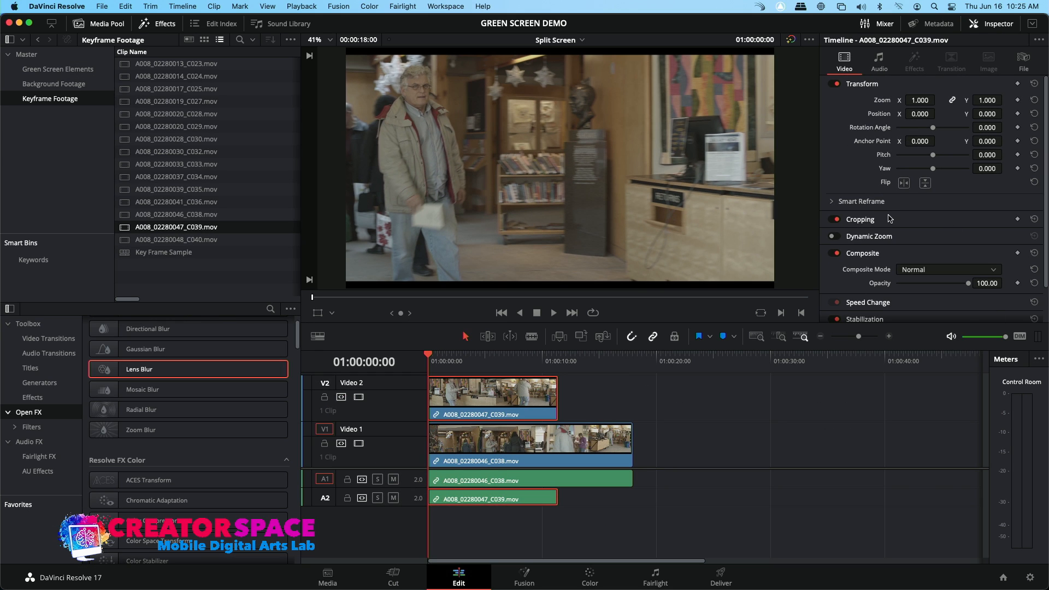
pyautogui.click(888, 219)
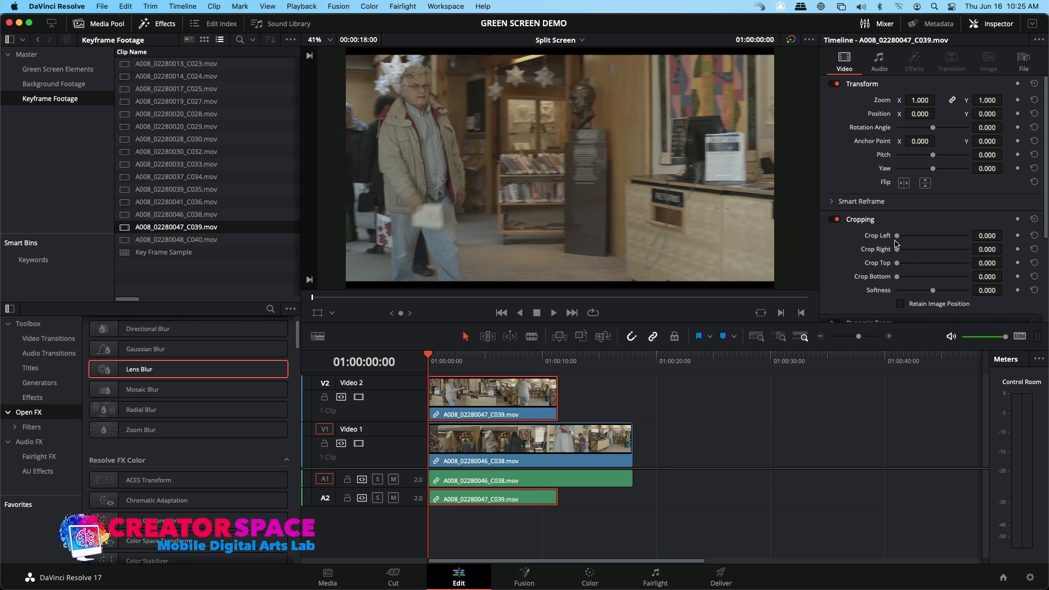
pyautogui.moveTo(901, 250); pyautogui.dragTo(934, 253)
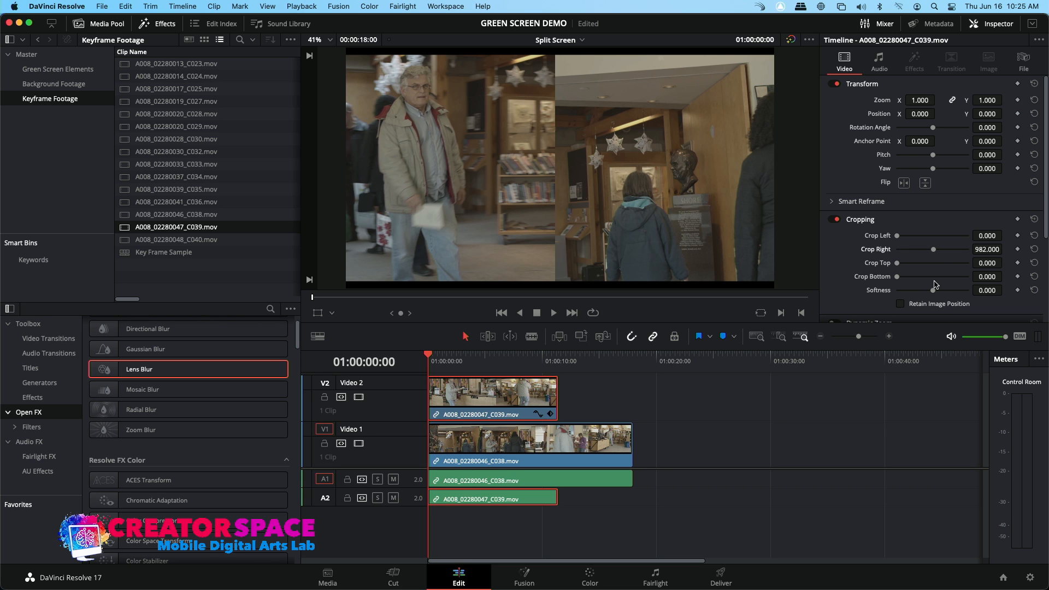
pyautogui.moveTo(934, 293); pyautogui.dragTo(976, 292)
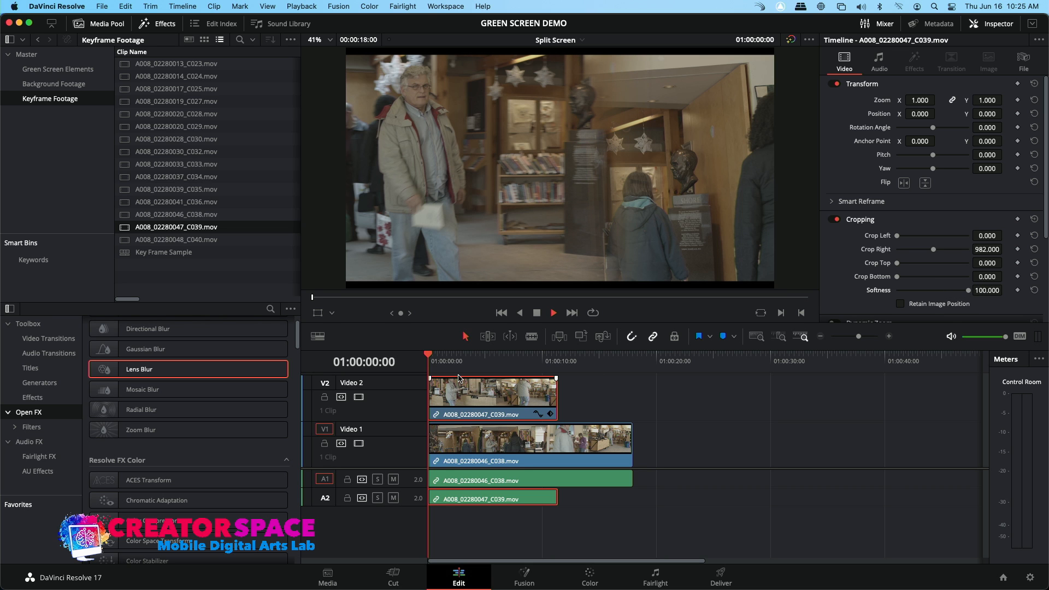
# Play the split screen composite from the start to review the soft blend between the two clips.
pyautogui.press('space')
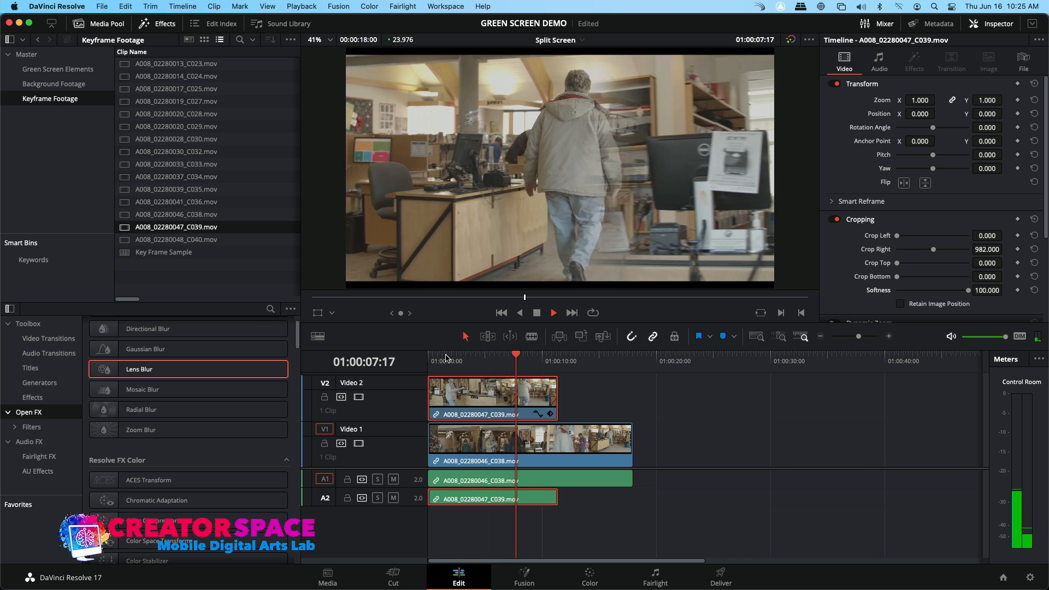
pyautogui.press('space')
pyautogui.moveTo(467, 362); pyautogui.dragTo(399, 363)
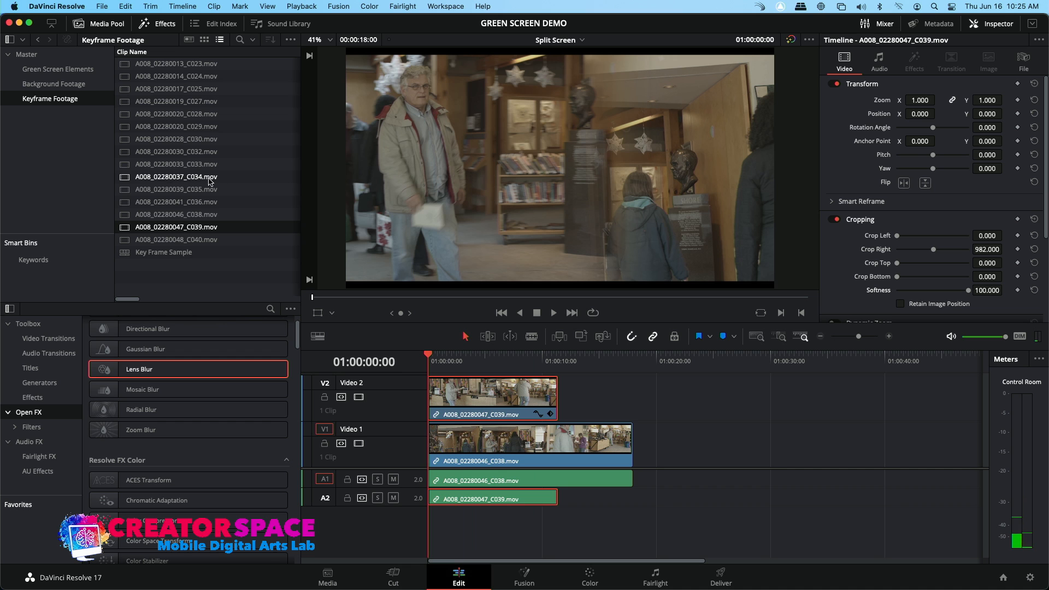
pyautogui.moveTo(503, 361); pyautogui.dragTo(406, 380)
pyautogui.press('space')
pyautogui.press('space')
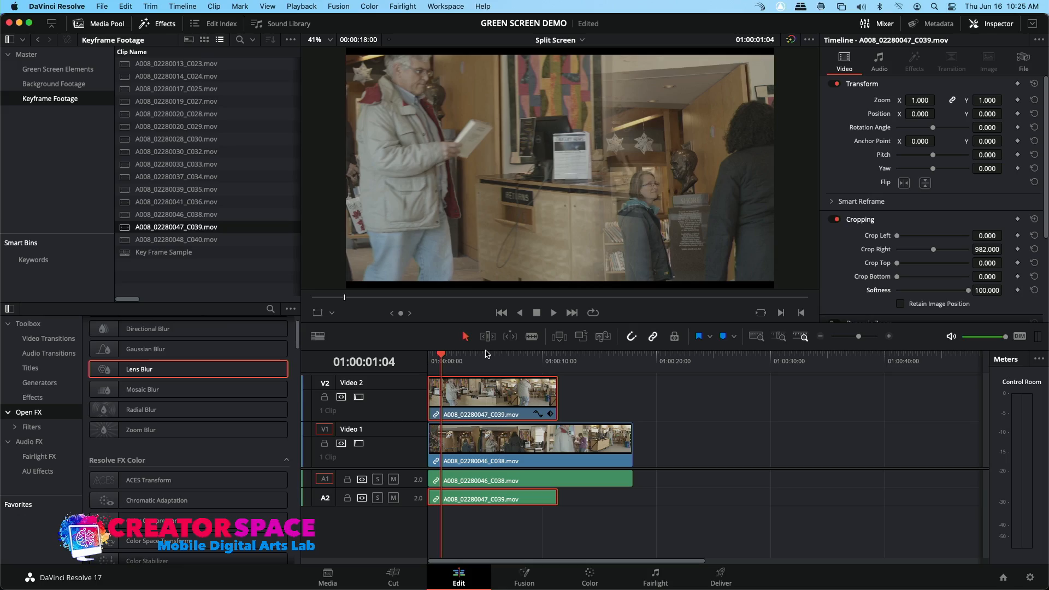
# Open the People on Beach timeline and paste a copy of the green-background friends clip on Video 2 at 01:00:28:02.
pyautogui.click(32, 54)
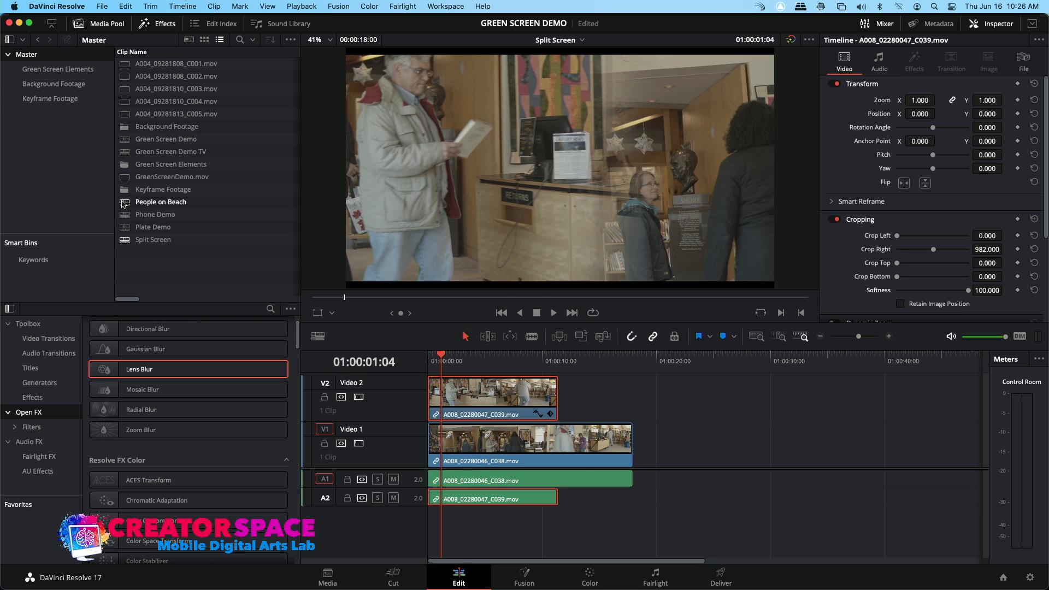
pyautogui.doubleClick(123, 202)
pyautogui.click(582, 447)
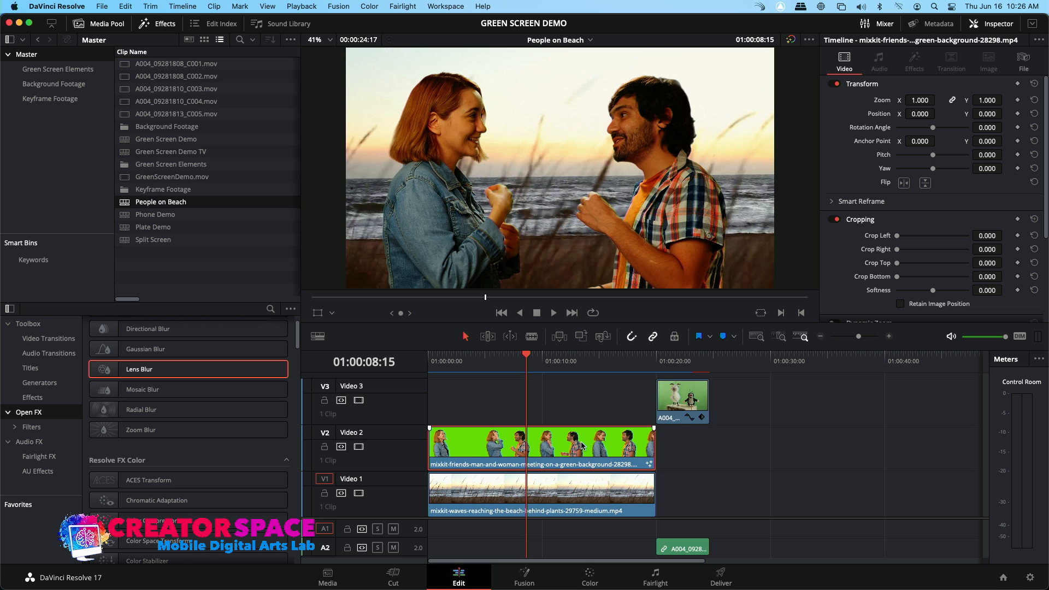
pyautogui.click(749, 365)
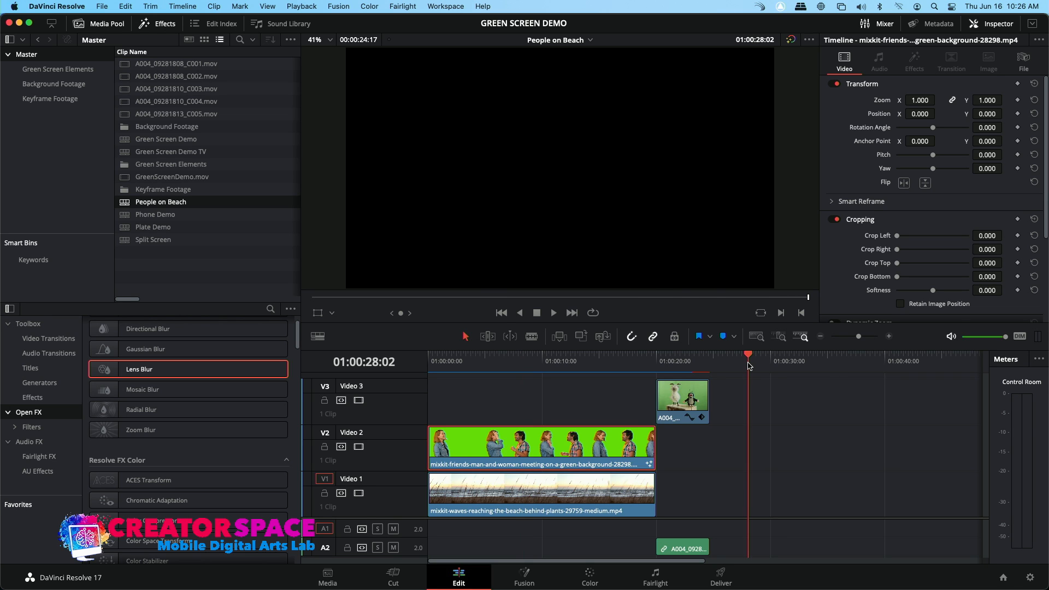
pyautogui.press('super+v')
pyautogui.moveTo(768, 368); pyautogui.dragTo(749, 368)
# Paste a copy of the A004_09281813_C005.mov puppet clip on Video 3 over the copied friends clip, and scrub to 01:00:39:08.
pyautogui.click(688, 397)
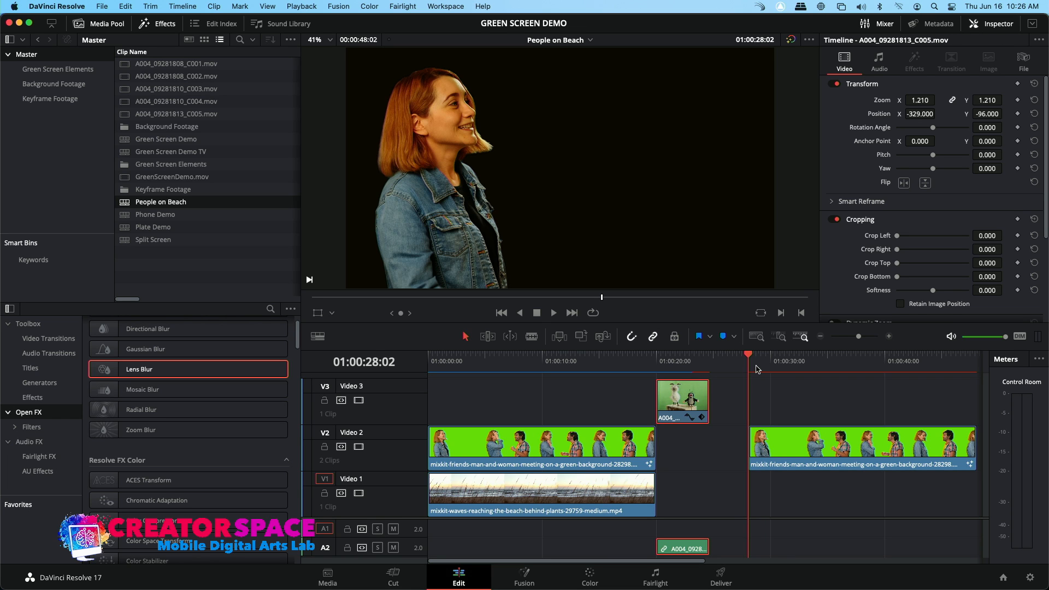
pyautogui.click(849, 365)
pyautogui.press('super+v')
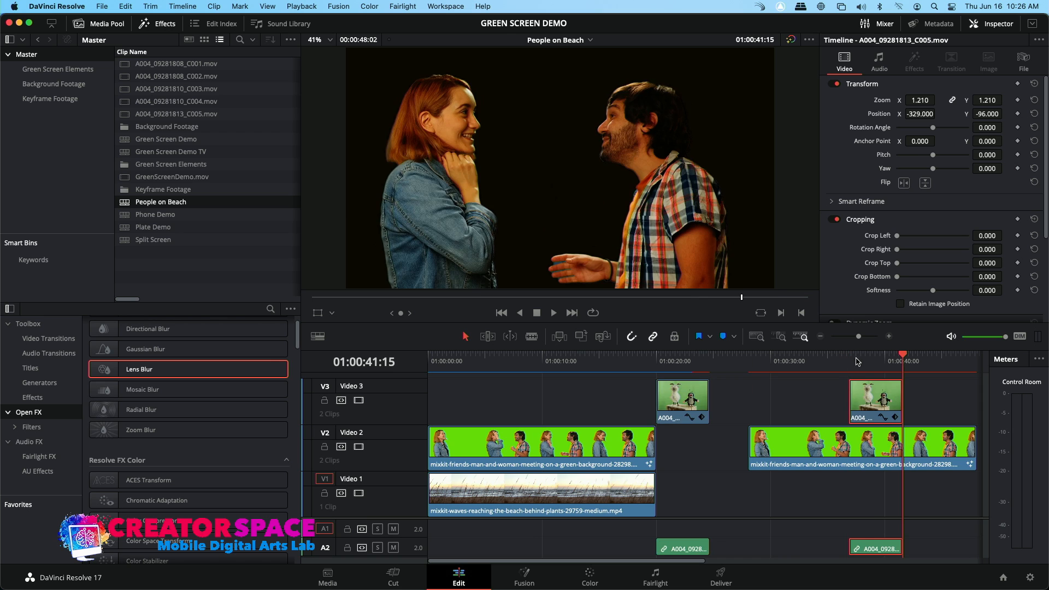
pyautogui.click(866, 362)
pyautogui.moveTo(867, 362); pyautogui.dragTo(877, 362)
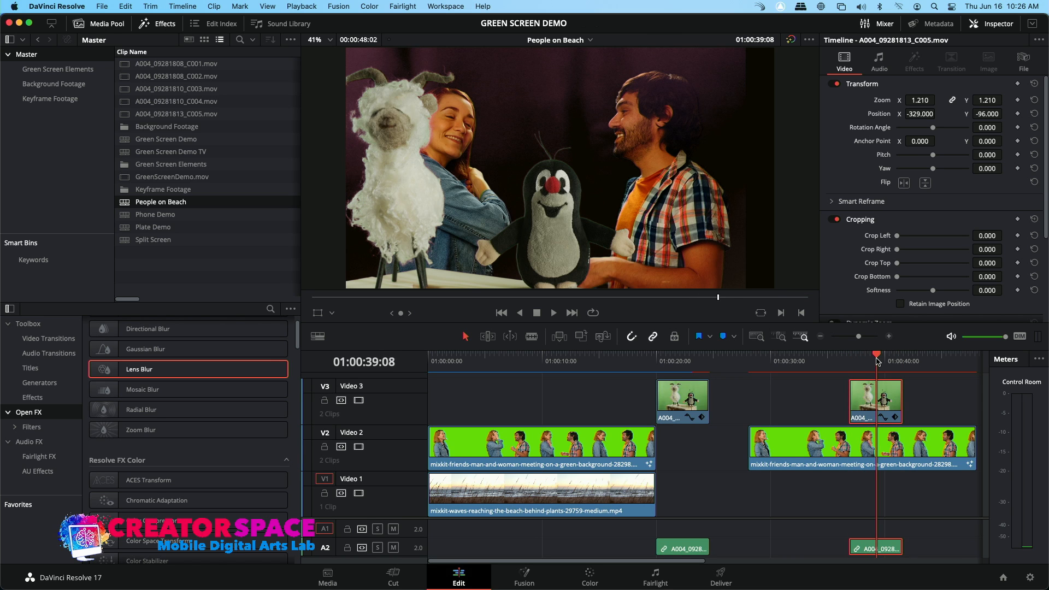
# Crop the copied friends clip with Crop Right at 923.4 and move the copied puppet clip to Position X 1052.
pyautogui.click(880, 458)
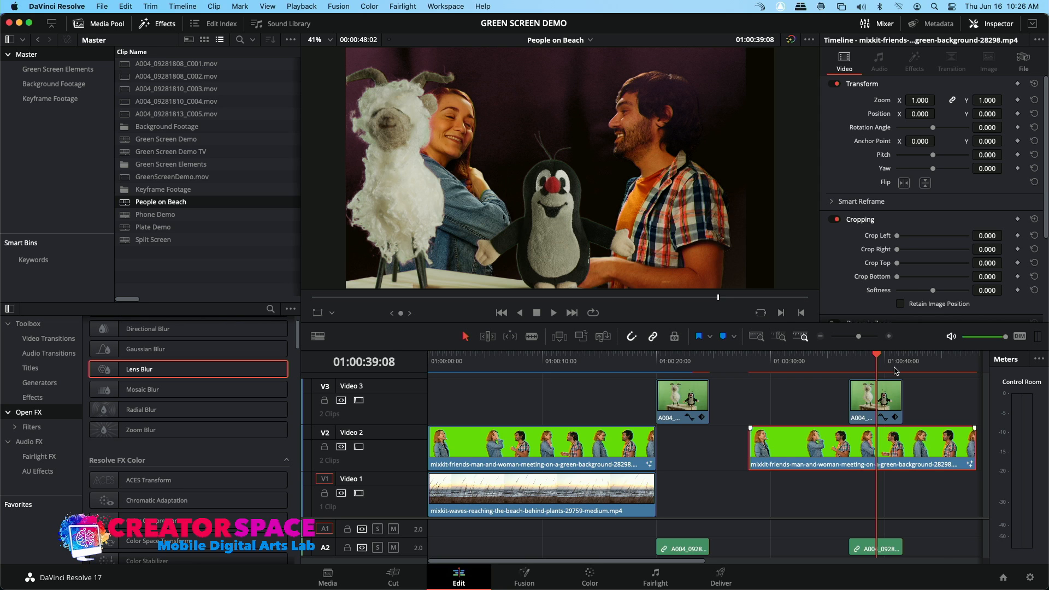
pyautogui.moveTo(897, 250); pyautogui.dragTo(931, 251)
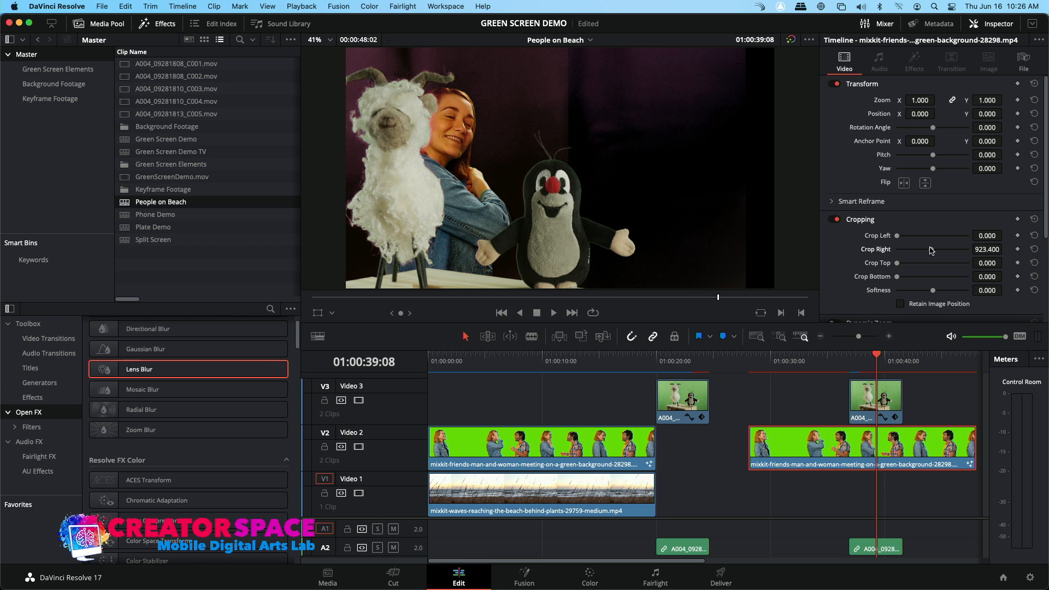
pyautogui.click(875, 399)
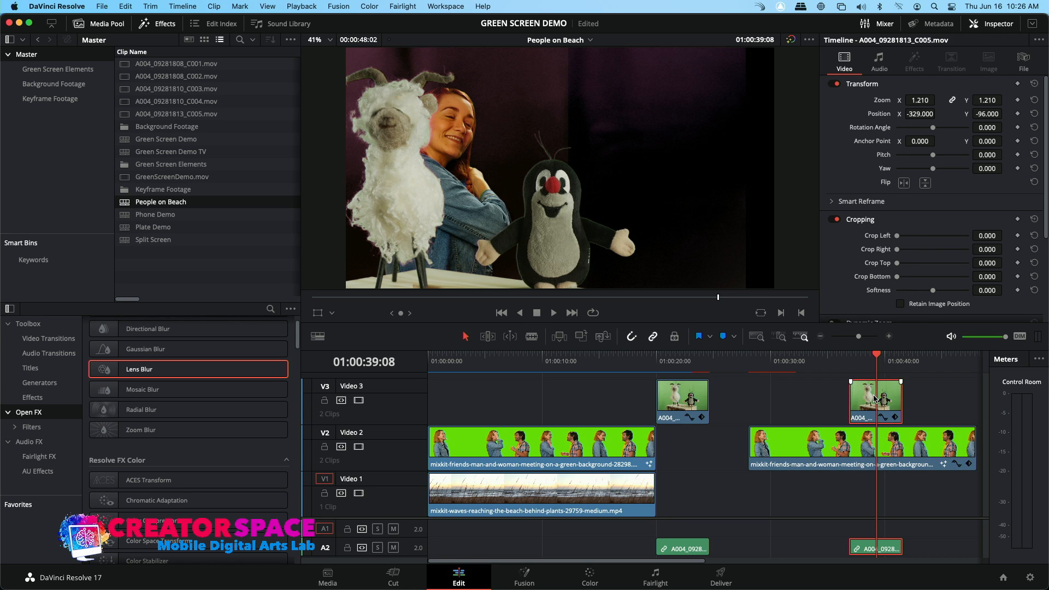
pyautogui.moveTo(921, 116); pyautogui.dragTo(939, 113)
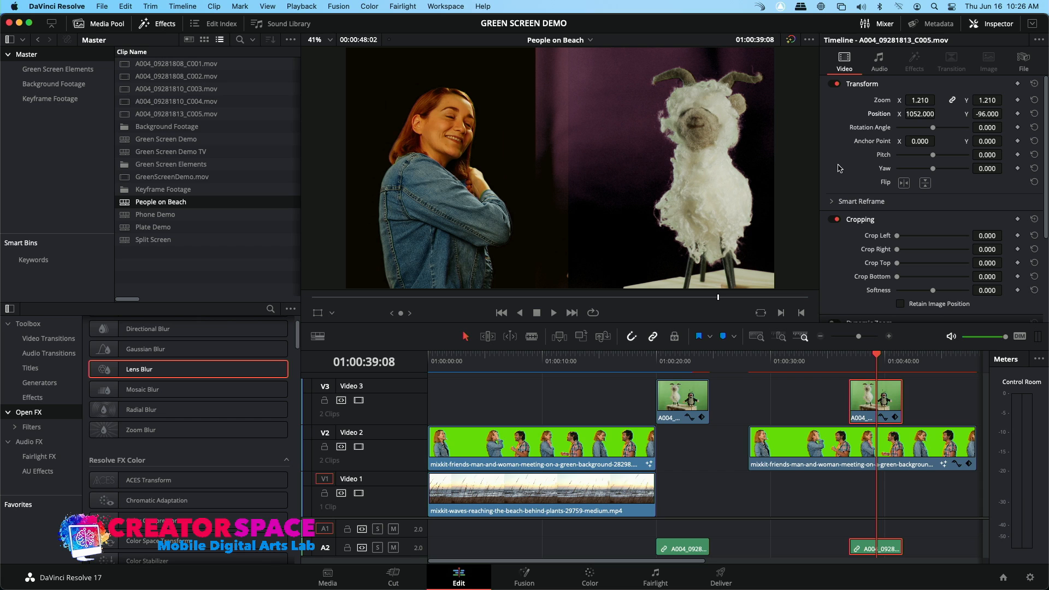
# Paste a copy of the beach waves clip on Video 1 at 01:00:36:22 and scrub through the layered composite.
pyautogui.click(589, 504)
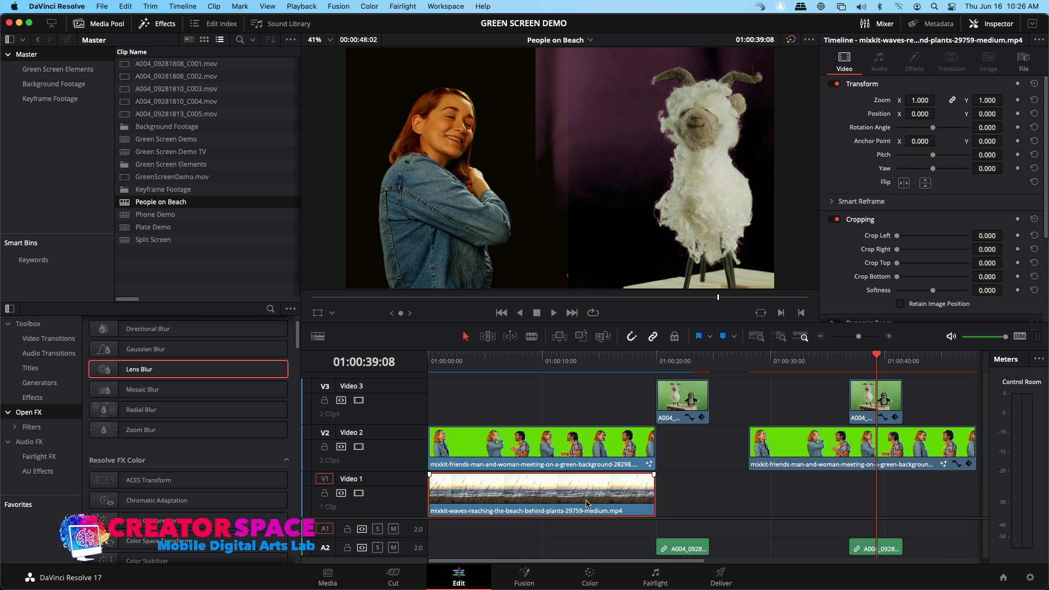
pyautogui.click(848, 363)
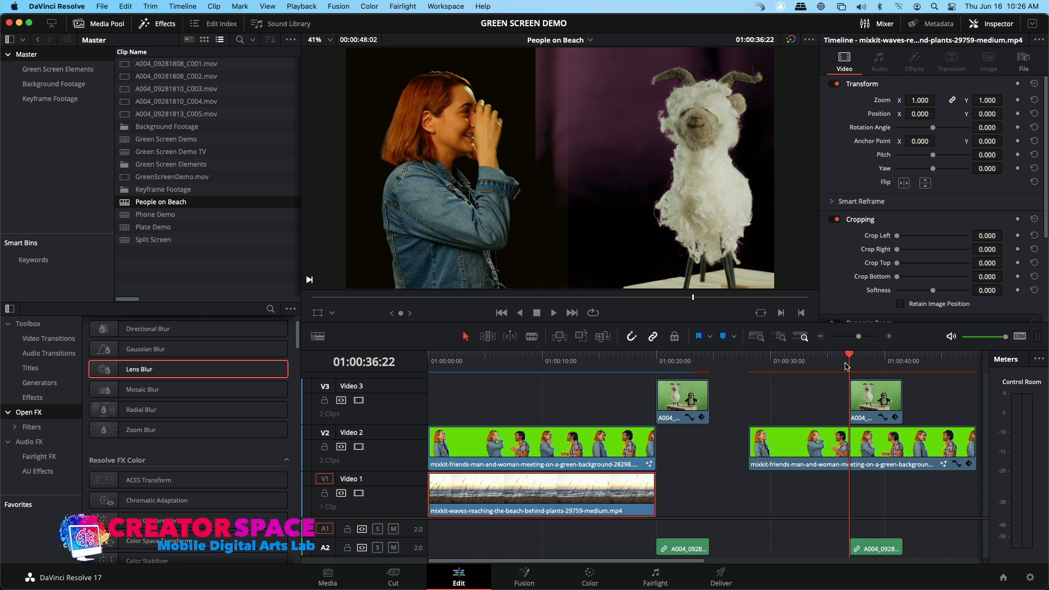
pyautogui.press('super+v')
pyautogui.click(493, 364)
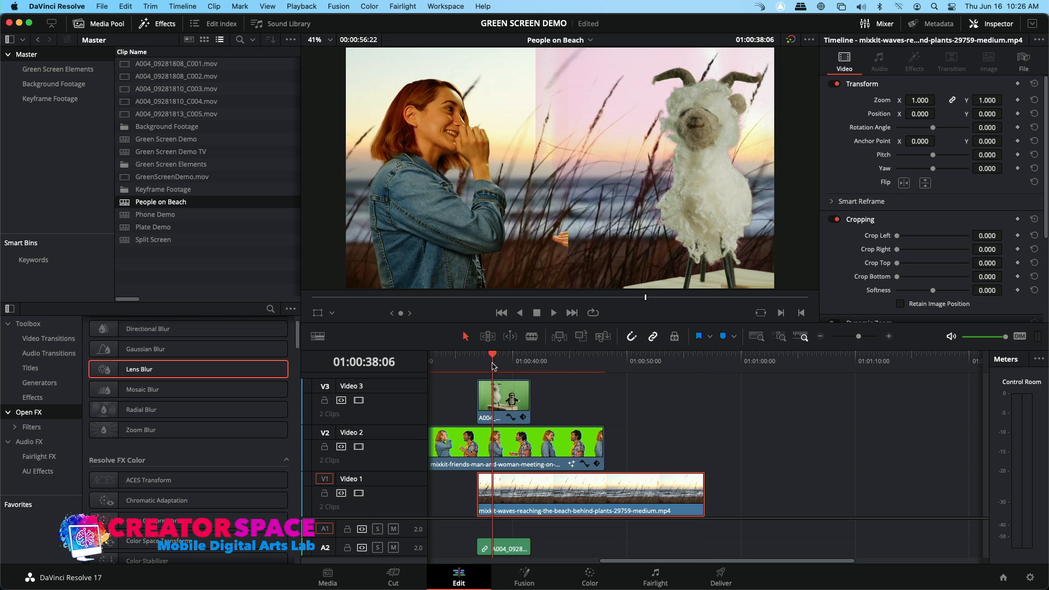
pyautogui.moveTo(492, 363)
pyautogui.mouseDown()
pyautogui.moveTo(503, 365)
pyautogui.moveTo(469, 365)
pyautogui.moveTo(507, 369)
pyautogui.mouseUp()
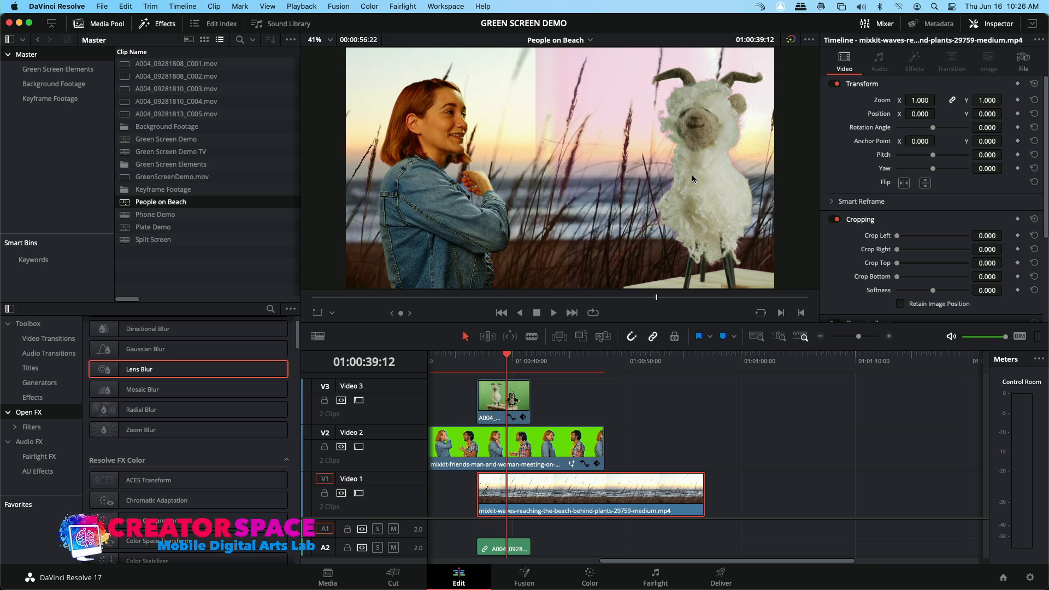
# In the puppet clip's UltraKeyer, set the background color to Red 0.543, Green 0.591 and Blue 0.394, and check the composite back in the timeline.
pyautogui.click(510, 403)
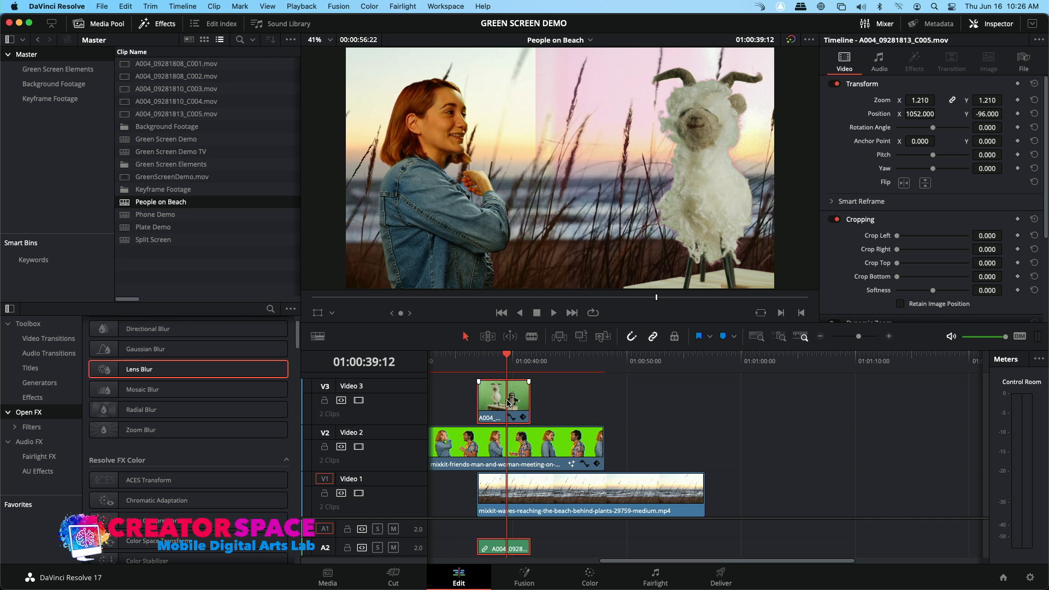
pyautogui.moveTo(473, 364); pyautogui.dragTo(509, 366)
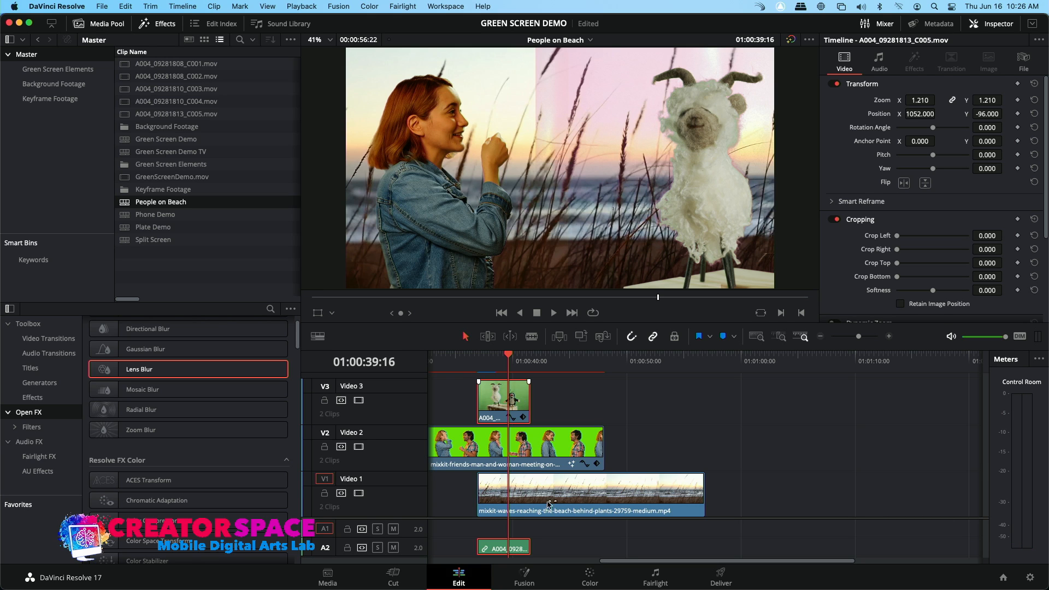
pyautogui.click(538, 573)
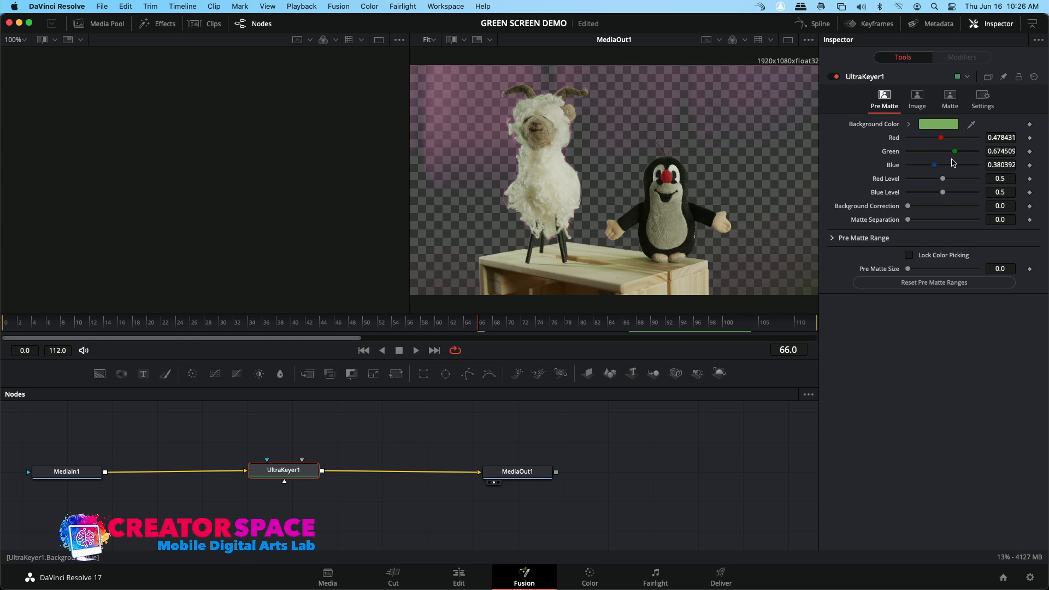
pyautogui.moveTo(955, 151); pyautogui.dragTo(951, 156)
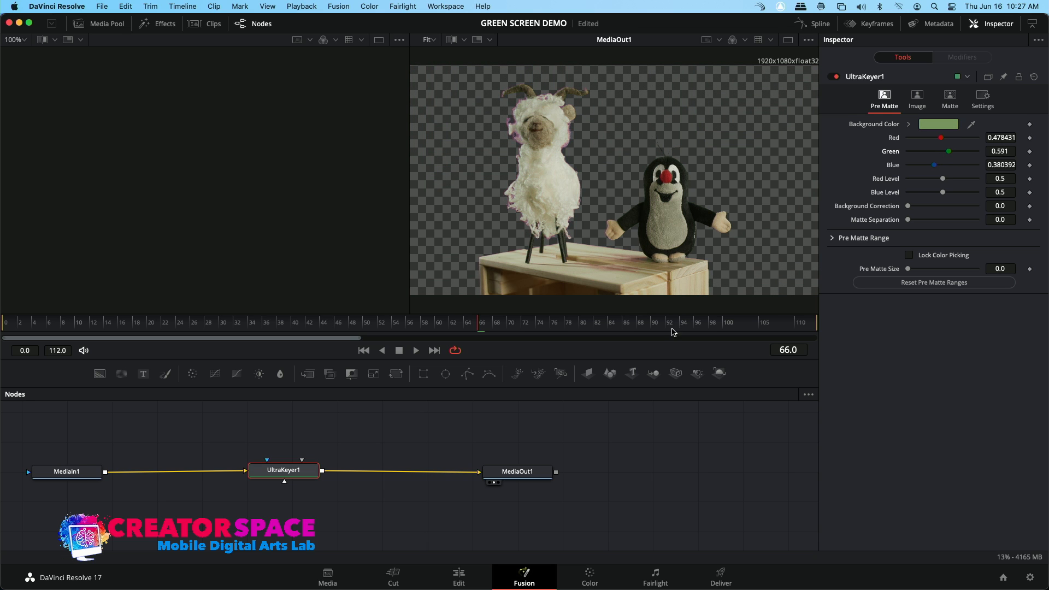
pyautogui.moveTo(938, 140); pyautogui.dragTo(946, 142)
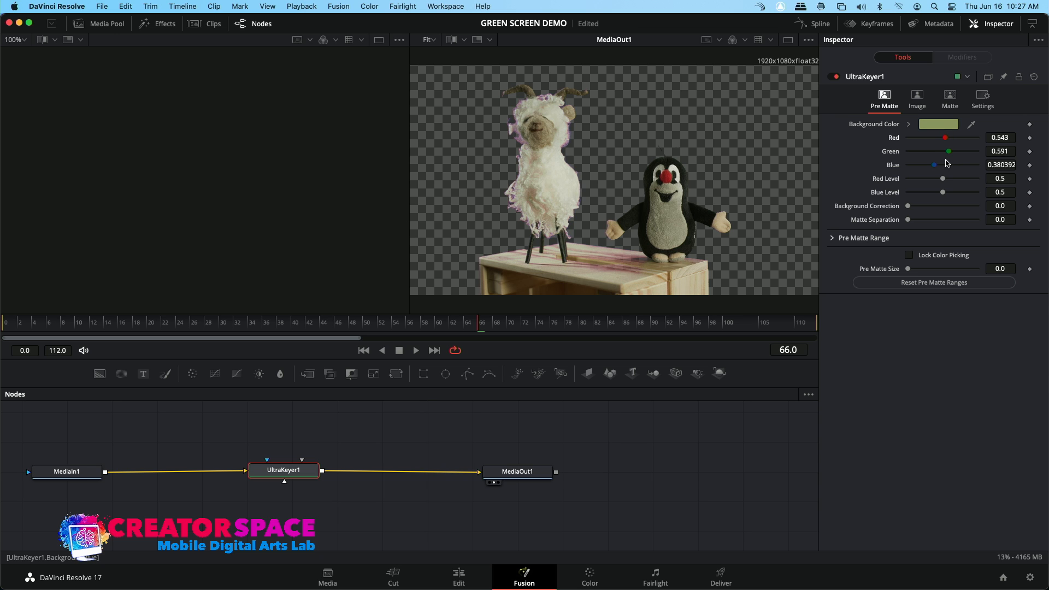
pyautogui.moveTo(945, 168)
pyautogui.mouseDown()
pyautogui.moveTo(926, 171)
pyautogui.moveTo(938, 169)
pyautogui.mouseUp()
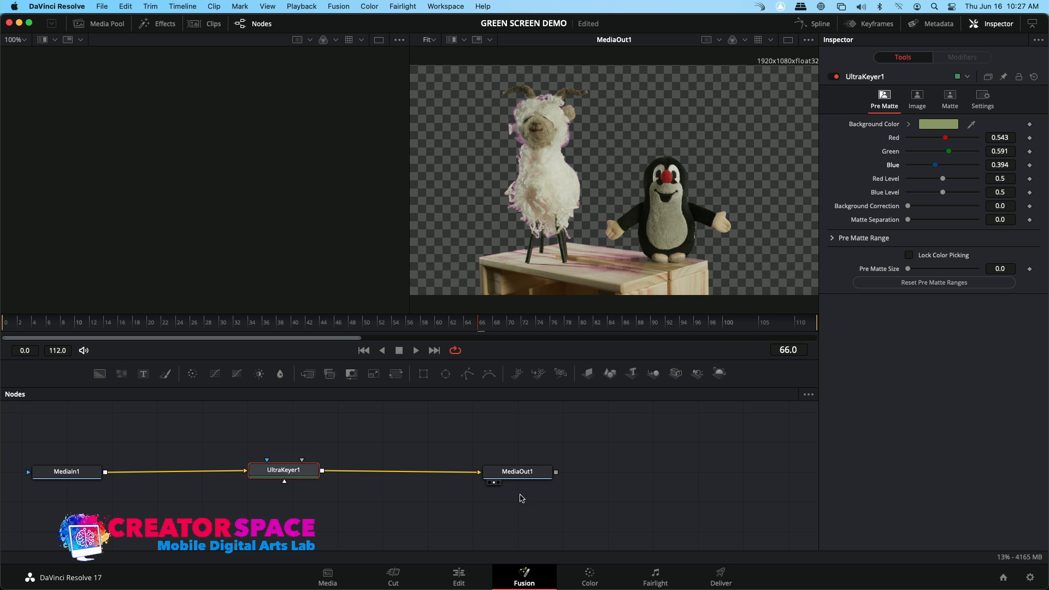
pyautogui.click(458, 576)
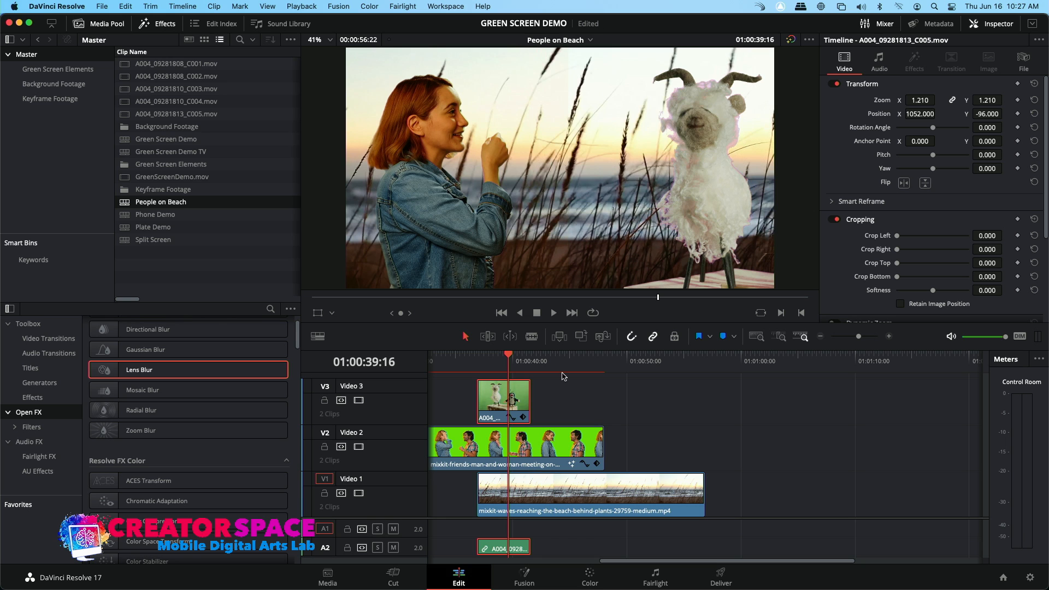
pyautogui.moveTo(496, 362)
pyautogui.mouseDown()
pyautogui.moveTo(520, 363)
pyautogui.moveTo(476, 368)
pyautogui.mouseUp()
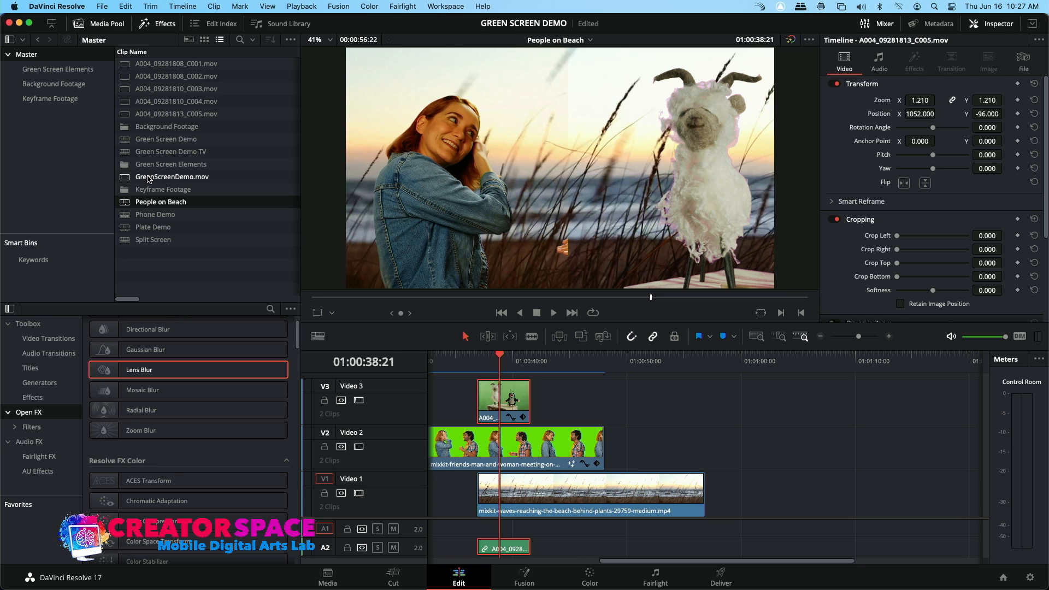
# In the Split Screen timeline, move A008_02280047_C039.mov onto Video 1 directly after the other clip and reset its cropping.
pyautogui.doubleClick(126, 241)
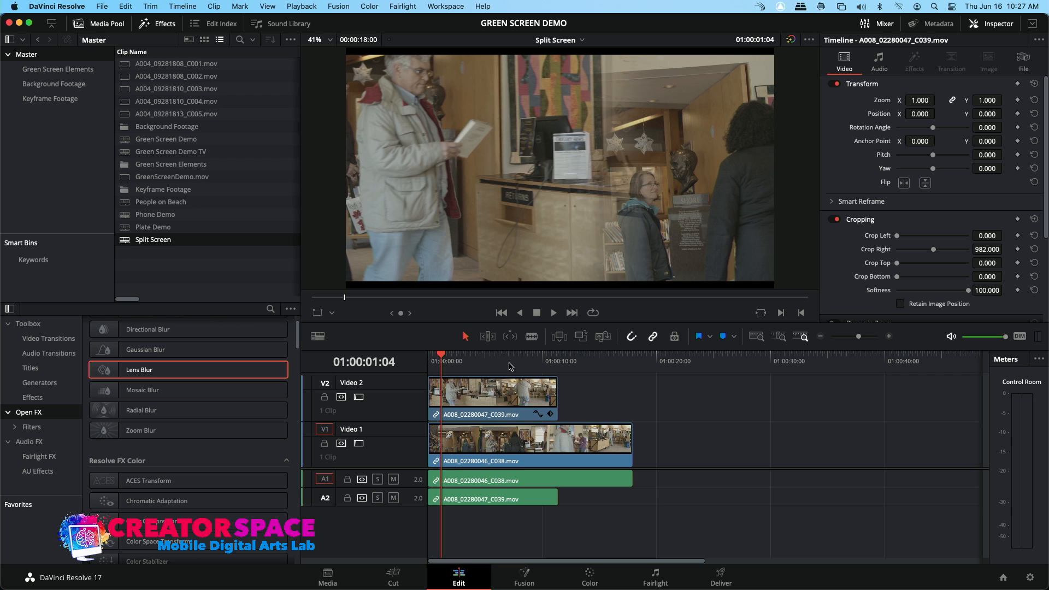
pyautogui.moveTo(502, 394); pyautogui.dragTo(712, 437)
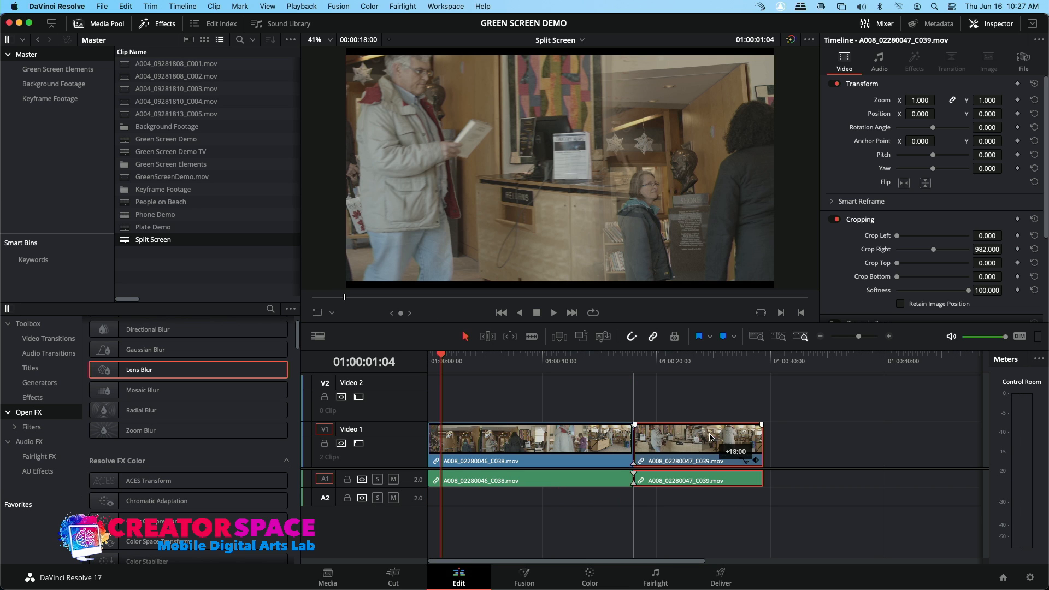
pyautogui.click(687, 361)
pyautogui.click(704, 437)
pyautogui.moveTo(694, 372)
pyautogui.mouseDown()
pyautogui.moveTo(714, 366)
pyautogui.moveTo(684, 366)
pyautogui.mouseUp()
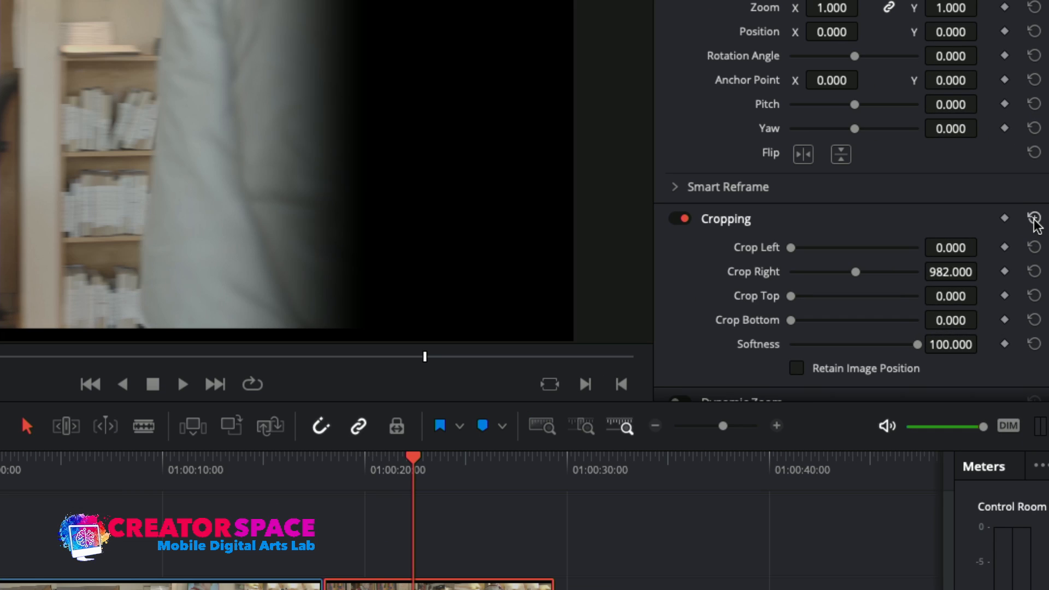
pyautogui.click(1033, 218)
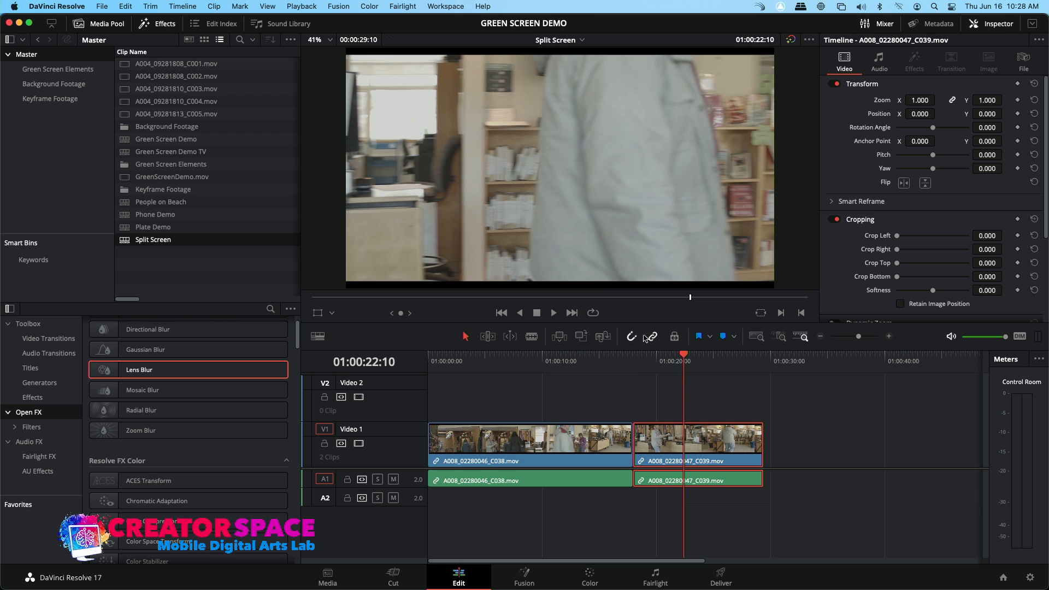
# Add a Cross Dissolve at the end of A008_02280046_C038.mov, where the two clips meet, and play it back.
pyautogui.moveTo(625, 364); pyautogui.dragTo(633, 363)
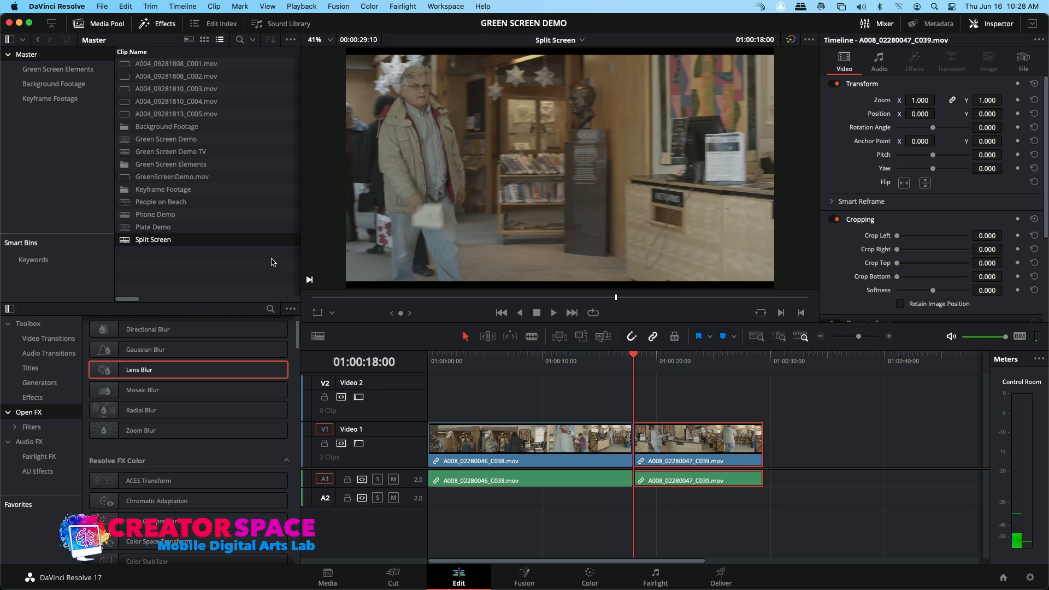
pyautogui.click(28, 342)
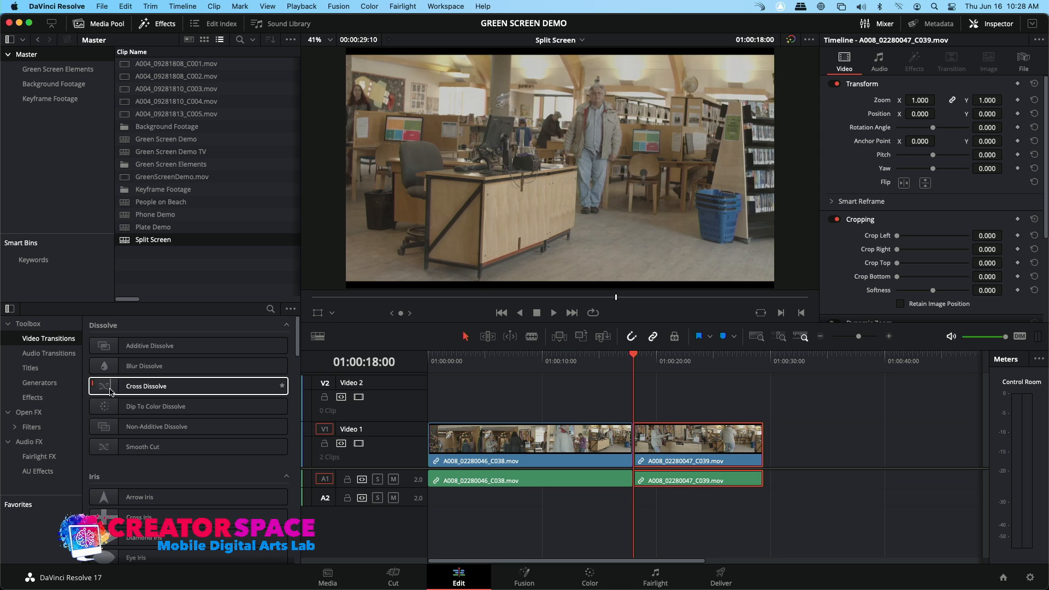
pyautogui.moveTo(110, 392); pyautogui.dragTo(628, 443)
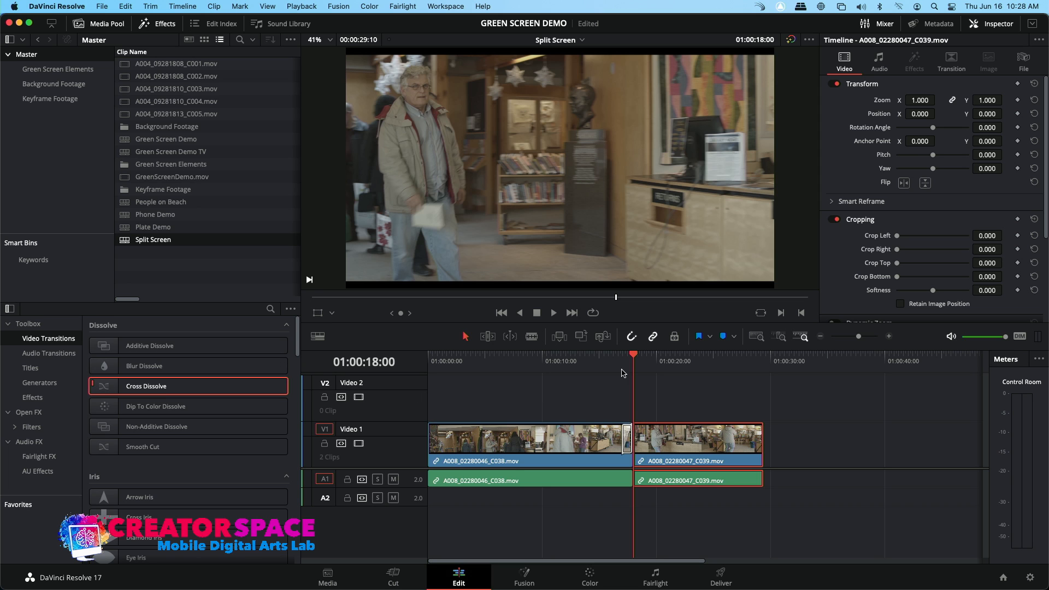
pyautogui.click(625, 359)
pyautogui.press('space')
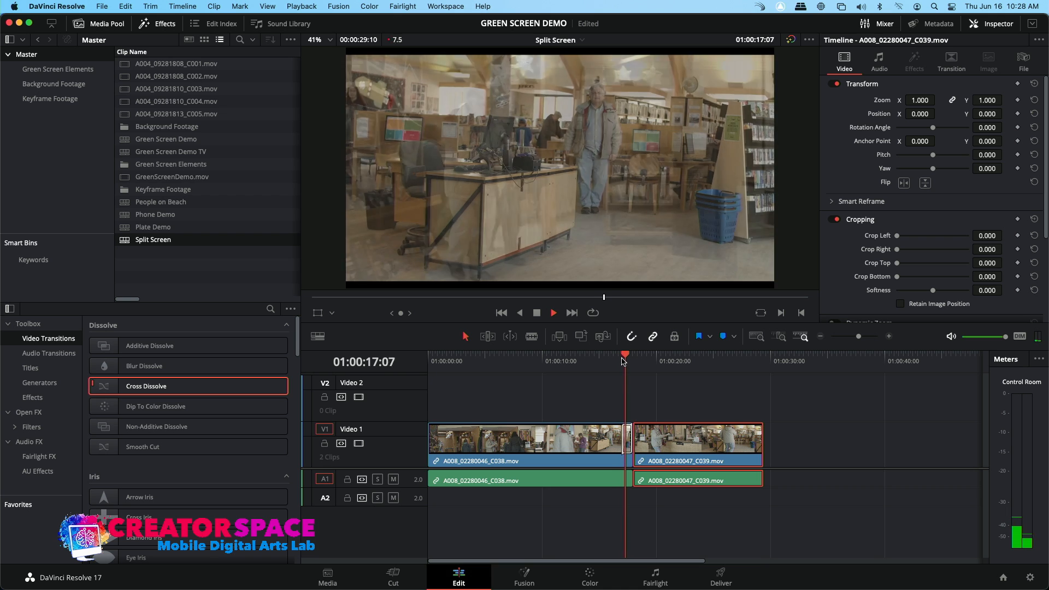
pyautogui.click(624, 359)
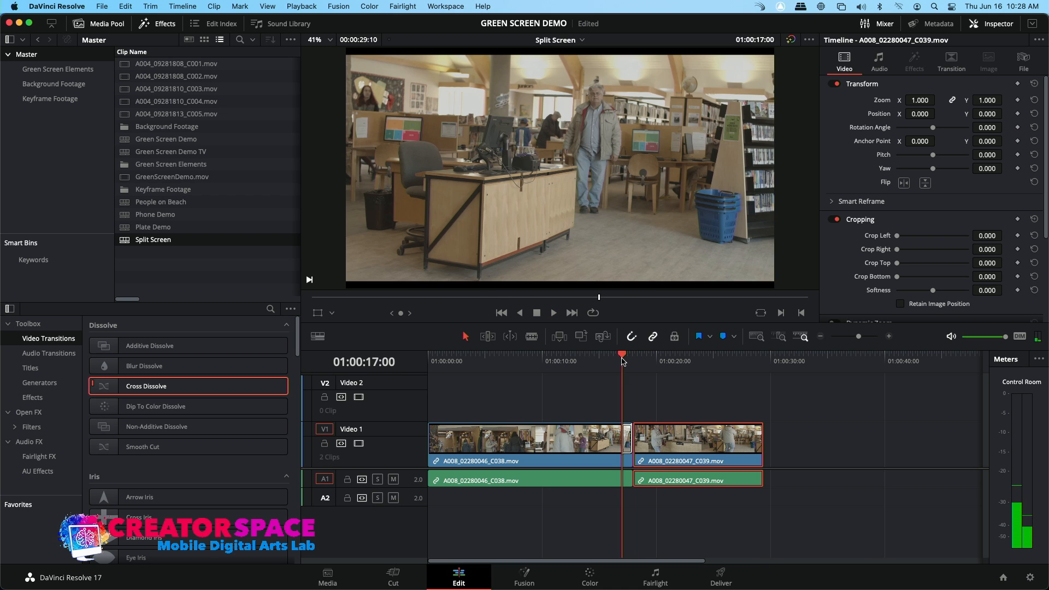
# Lengthen the Cross Dissolve to 3.5 seconds, play it back, and save the project.
pyautogui.moveTo(623, 441); pyautogui.dragTo(595, 446)
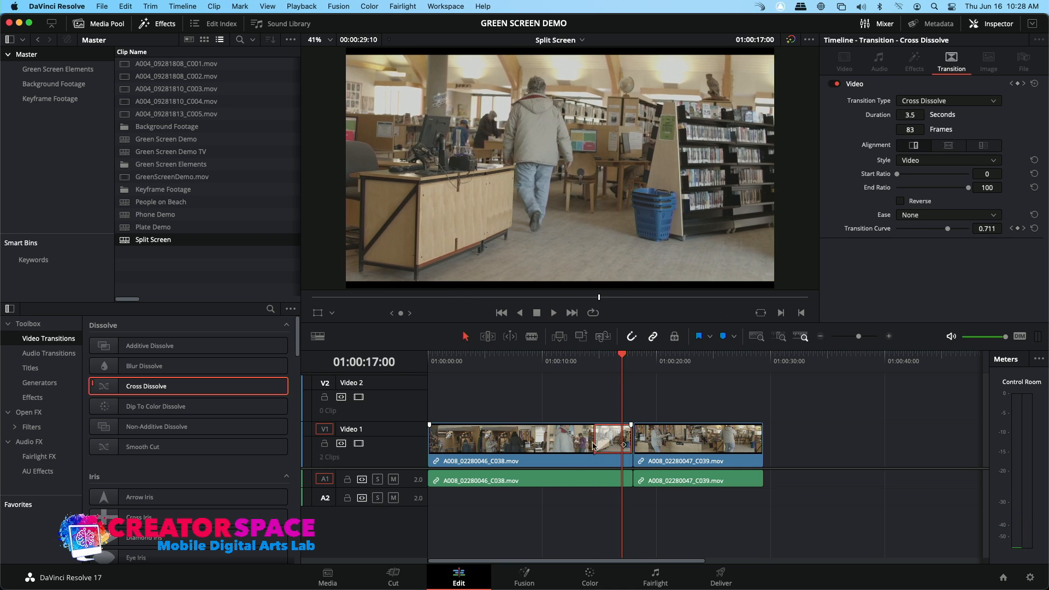
pyautogui.click(594, 362)
pyautogui.press('space')
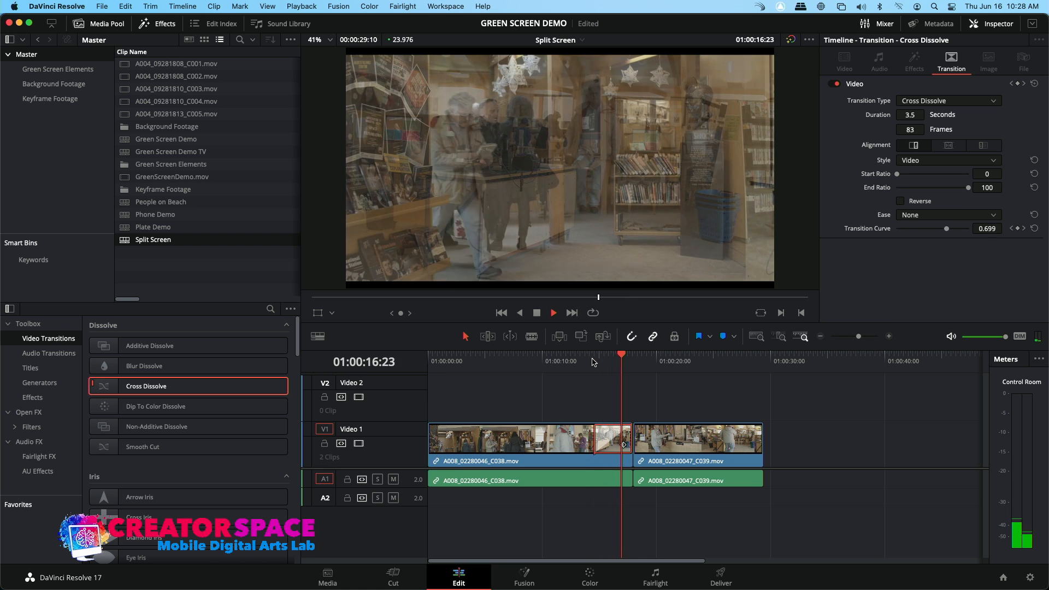
pyautogui.click(616, 358)
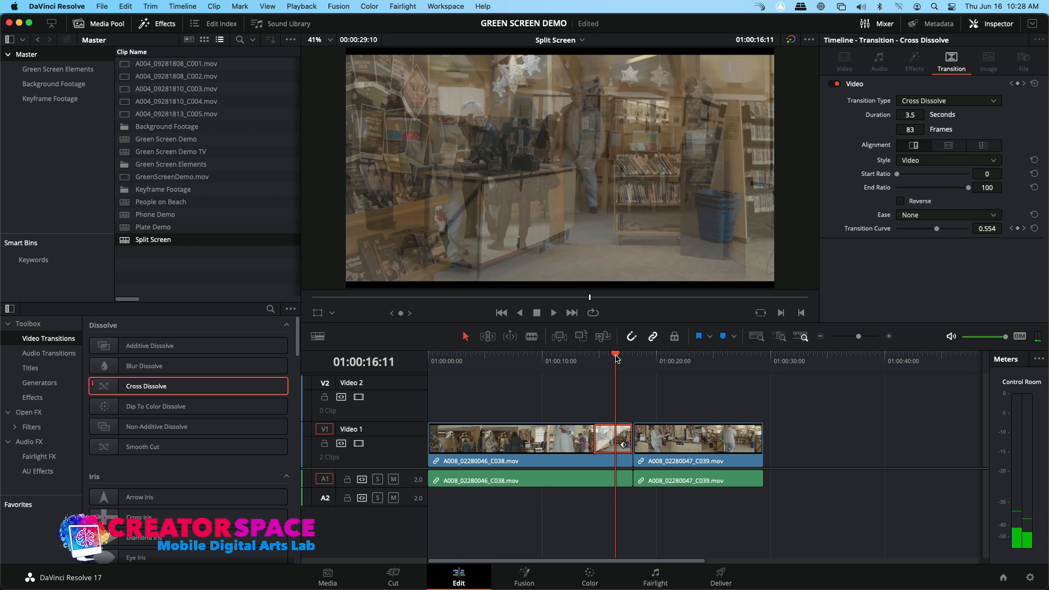
pyautogui.press('super+s')
# Replace the Cross Dissolve with a Dip To Color Dissolve and play through the transition.
pyautogui.moveTo(145, 407); pyautogui.dragTo(623, 441)
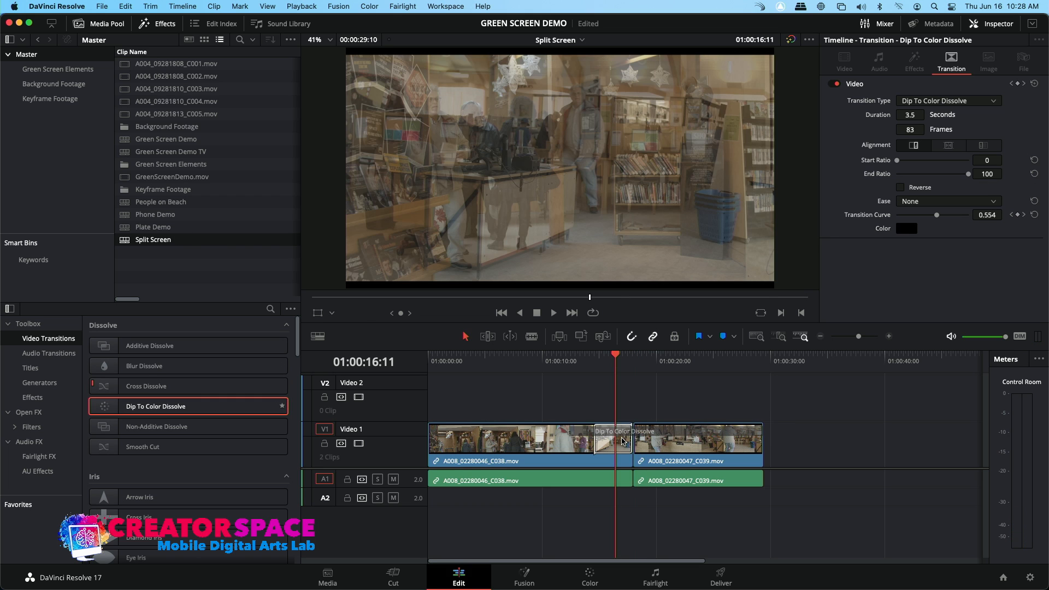
pyautogui.click(594, 361)
pyautogui.press('space')
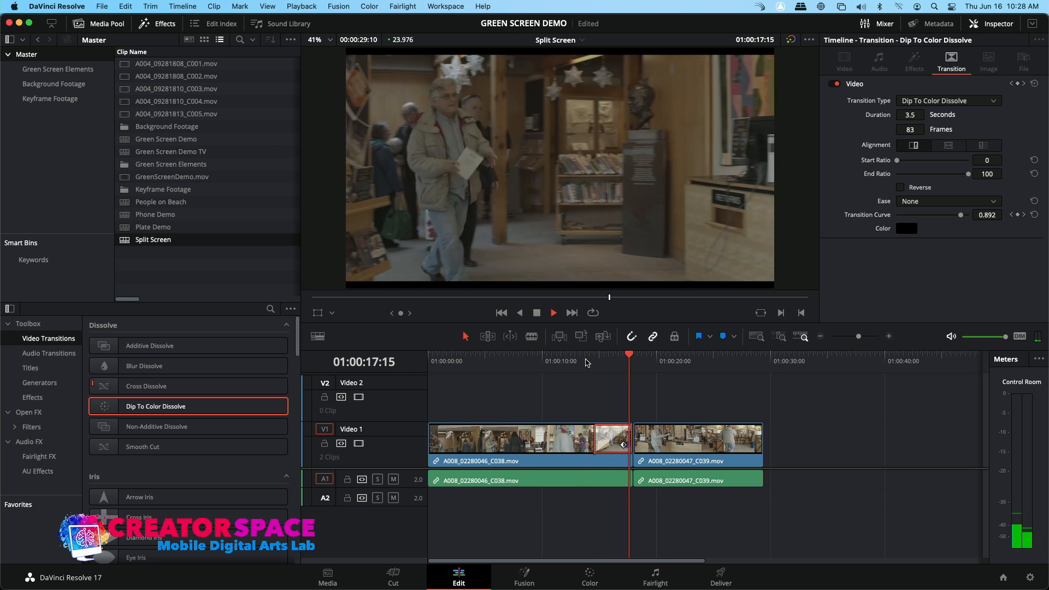
pyautogui.press('space')
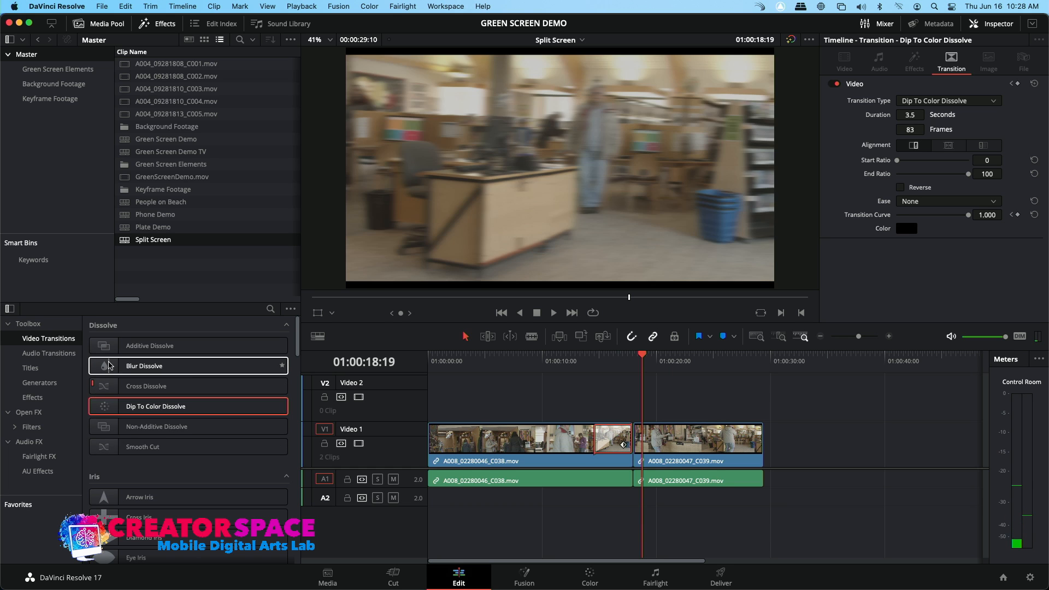
# Swap the Dip To Color Dissolve for a Blur Dissolve and play it back from just before the transition.
pyautogui.moveTo(109, 365); pyautogui.dragTo(613, 440)
pyautogui.click(591, 361)
pyautogui.press('space')
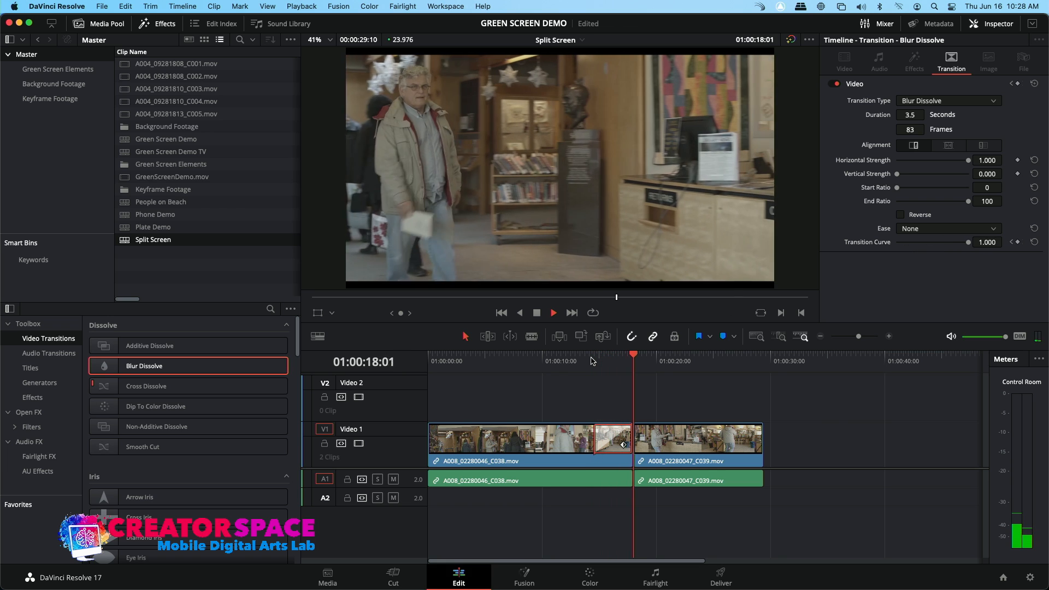
pyautogui.press('space')
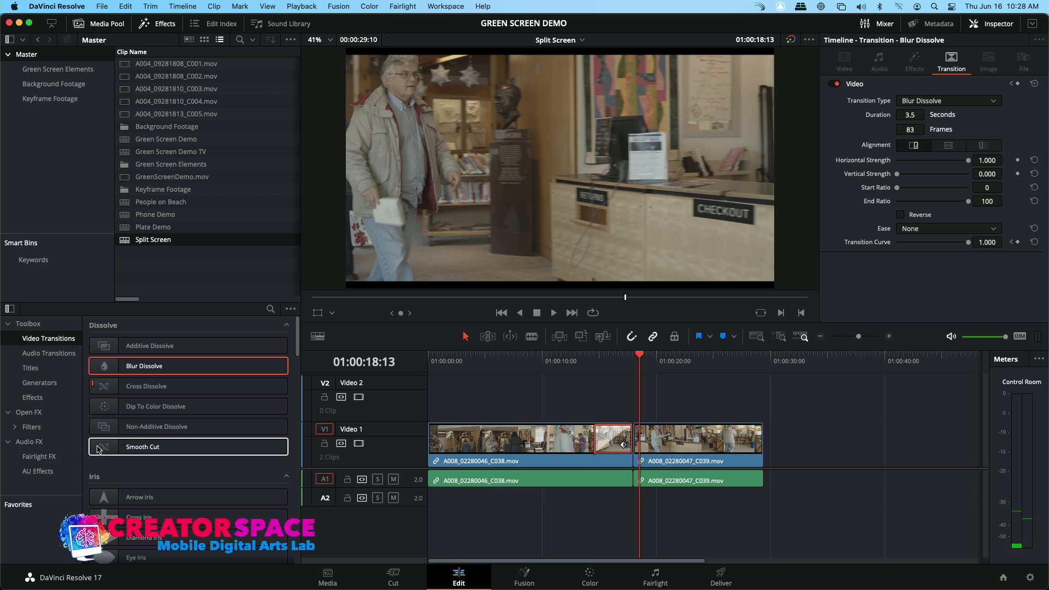
# Replace the Blur Dissolve with a Smooth Cut transition and preview it across the cut.
pyautogui.moveTo(106, 447); pyautogui.dragTo(613, 446)
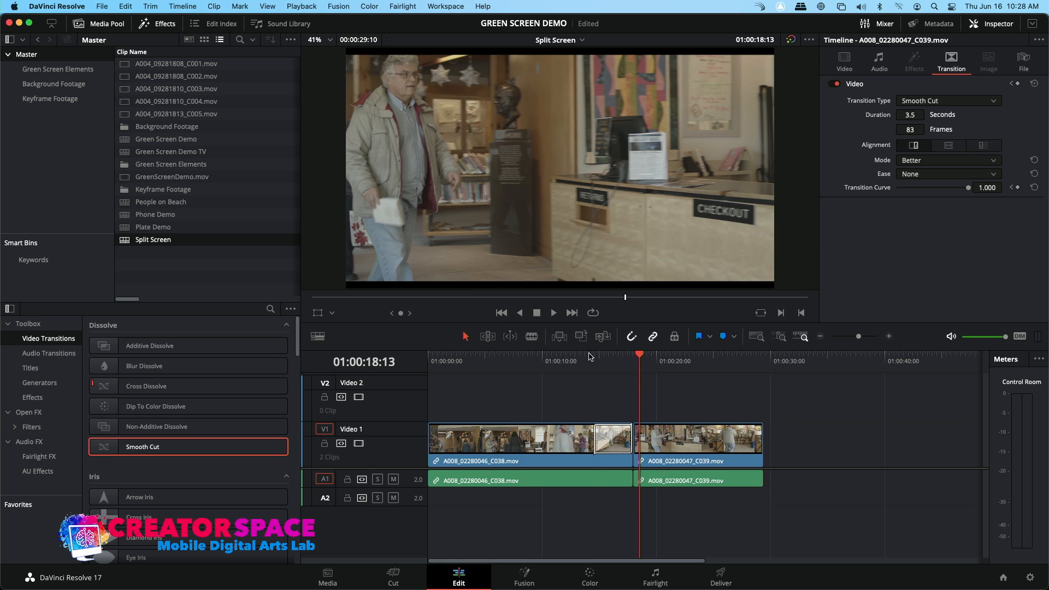
pyautogui.click(590, 357)
pyautogui.press('space')
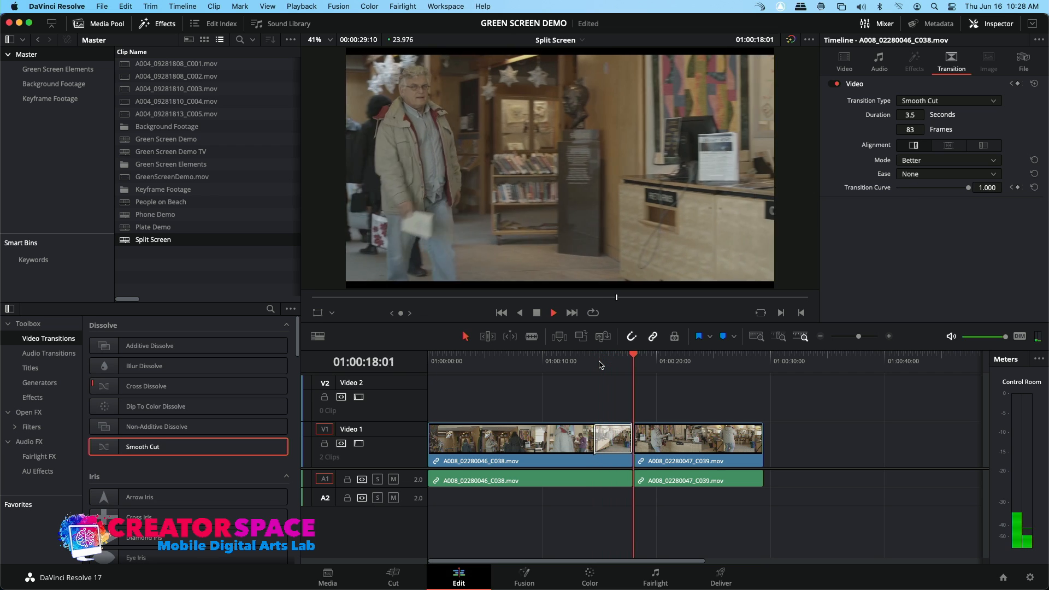
# Replace the Smooth Cut between the two clips with an Additive Dissolve and play it back from the transition's start.
pyautogui.press('space')
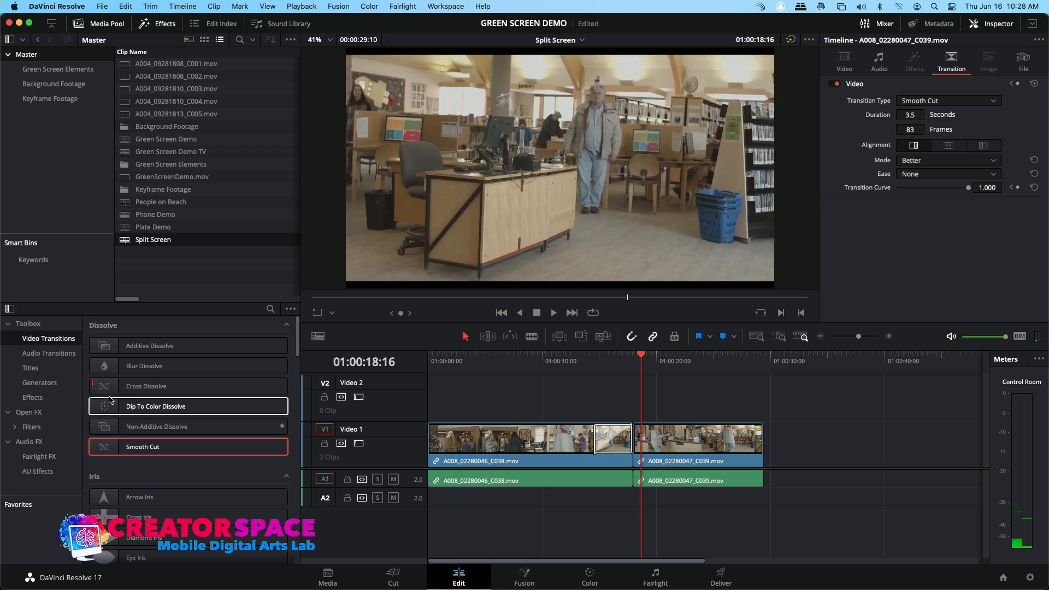
pyautogui.moveTo(137, 346); pyautogui.dragTo(612, 444)
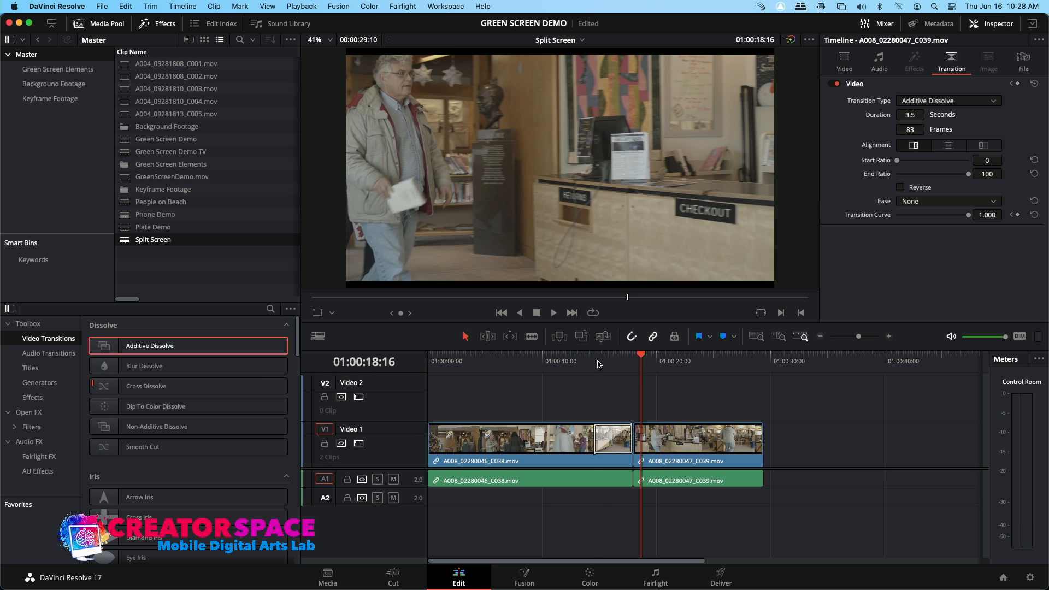
pyautogui.click(599, 363)
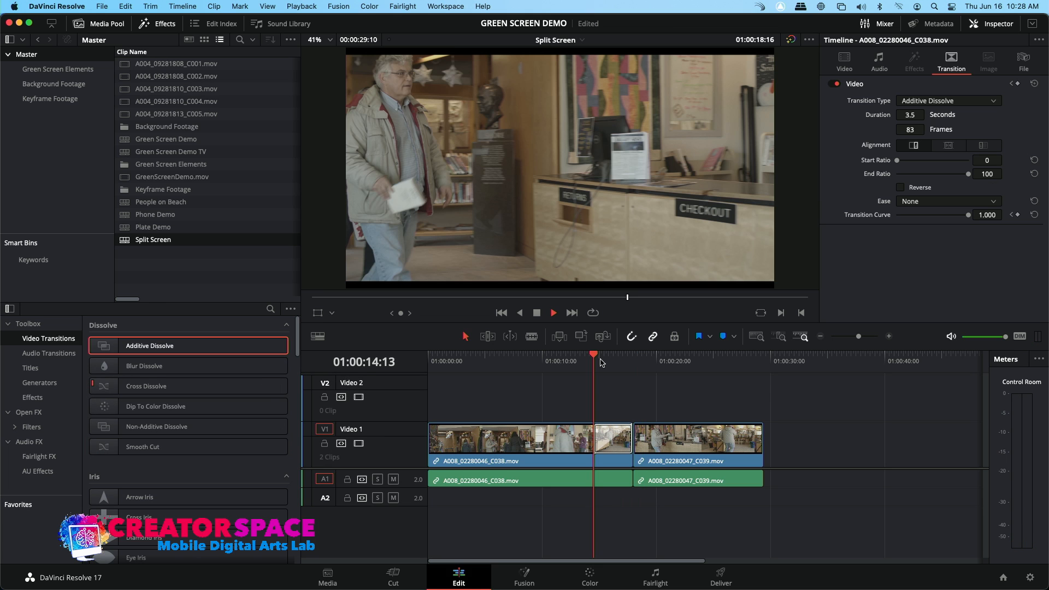
pyautogui.press('space')
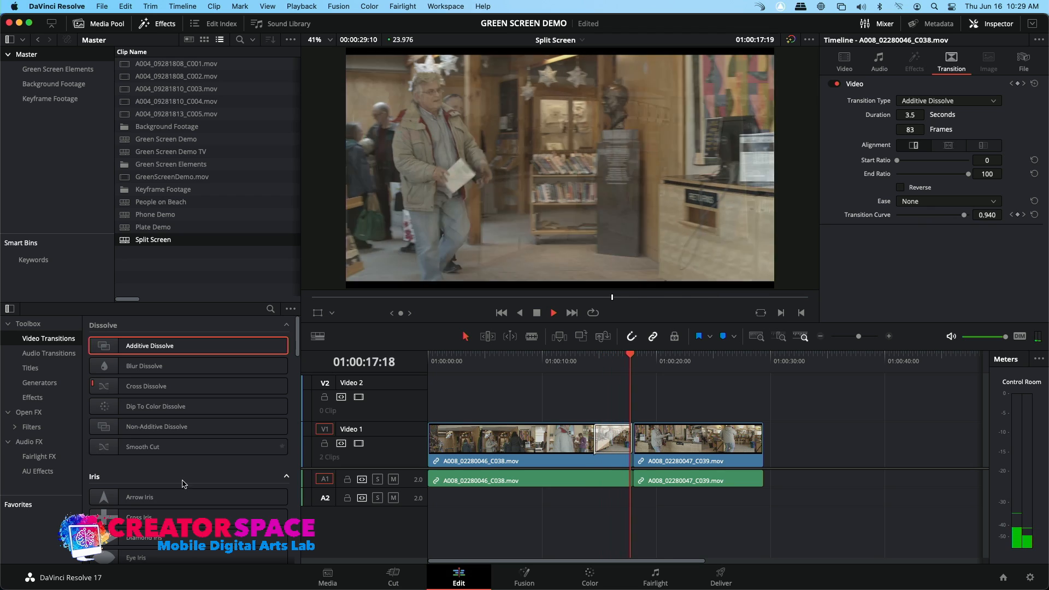
pyautogui.press('space')
# Swap the Additive Dissolve for a Square Iris transition and play through it from just before the transition.
pyautogui.scroll(-3, 164, 478)
pyautogui.scroll(-5, 162, 475)
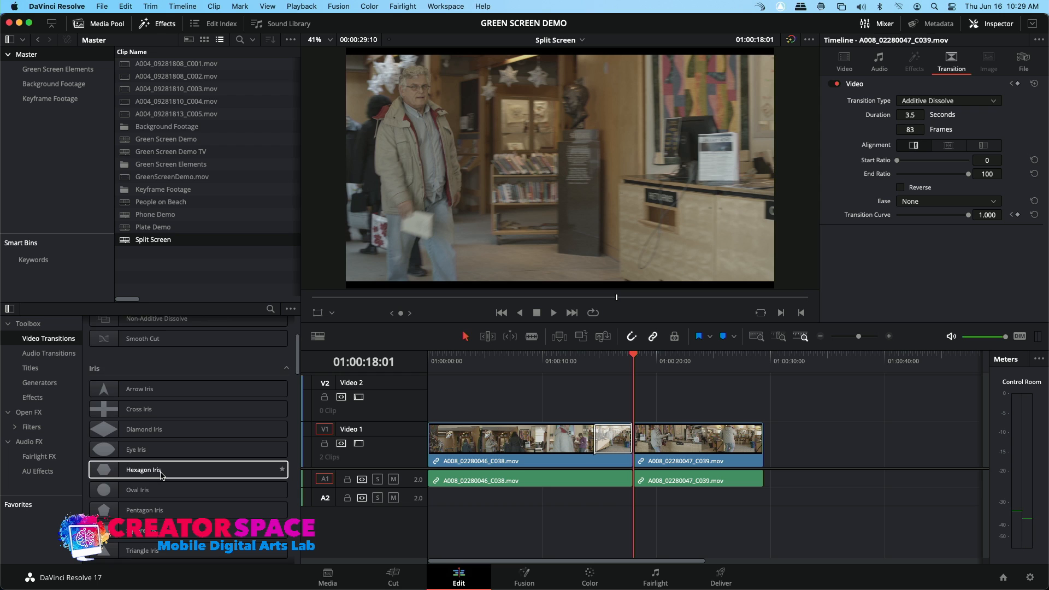
pyautogui.moveTo(100, 460); pyautogui.dragTo(612, 440)
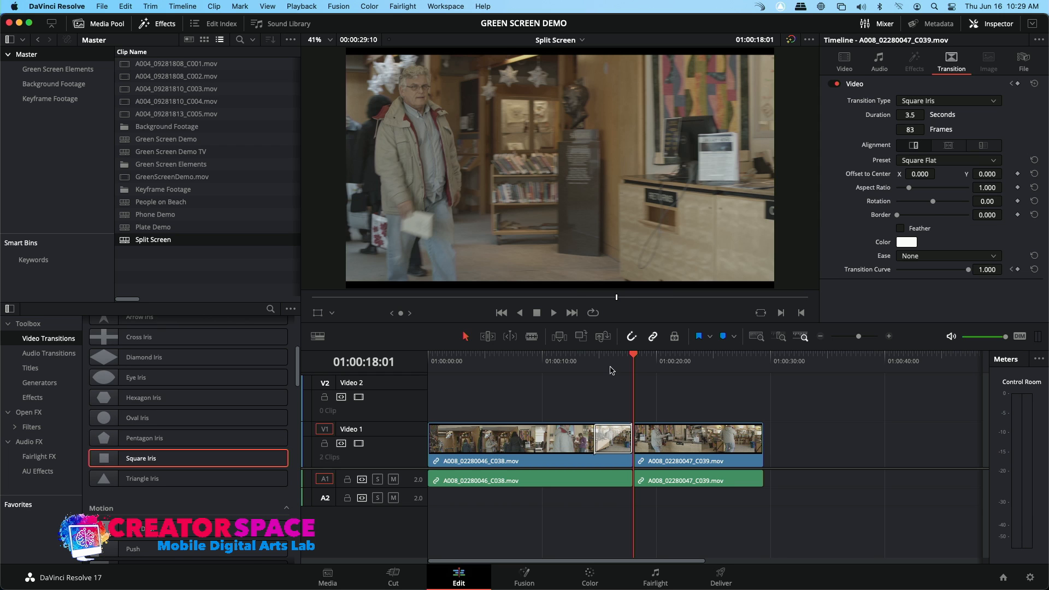
pyautogui.click(610, 367)
pyautogui.press('space')
pyautogui.click(584, 358)
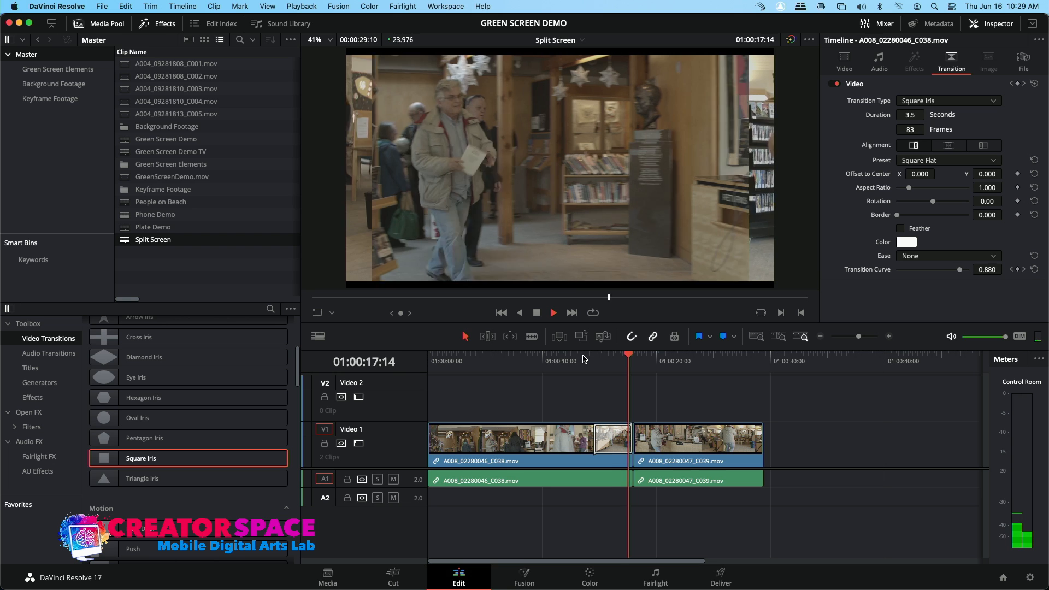
pyautogui.press('space')
# Replace the Square Iris with a Push transition and play it back from its start.
pyautogui.scroll(-4, 104, 514)
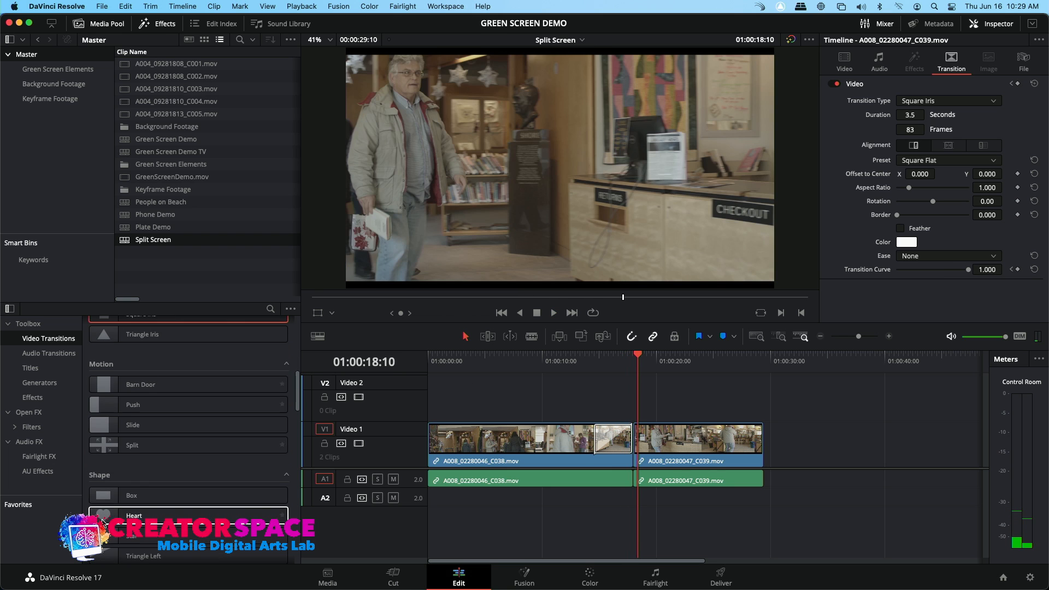
pyautogui.click(101, 441)
pyautogui.moveTo(101, 443); pyautogui.dragTo(614, 443)
pyautogui.click(594, 362)
pyautogui.press('space')
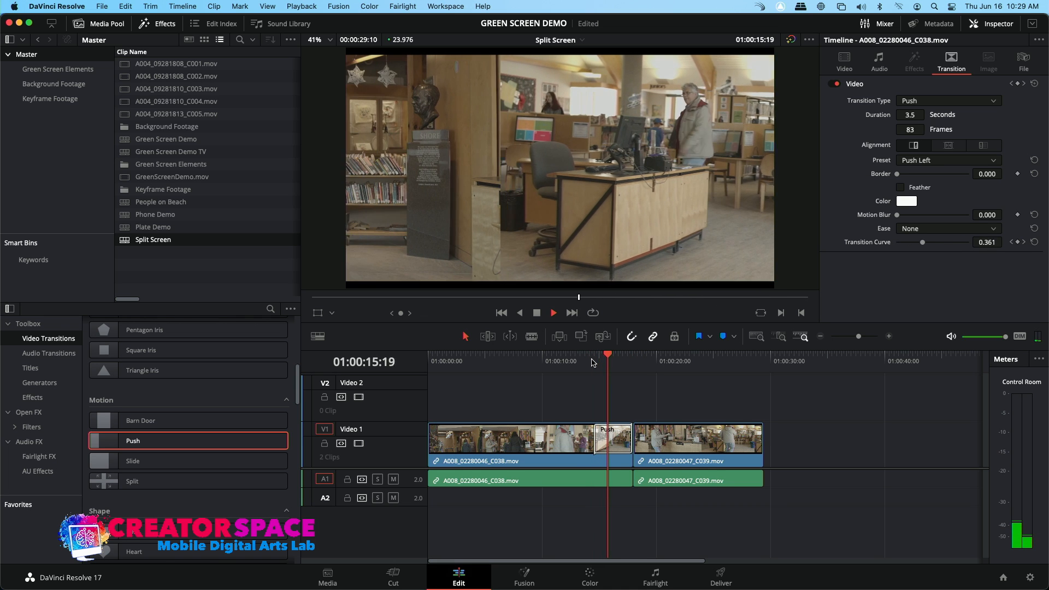
pyautogui.press('space')
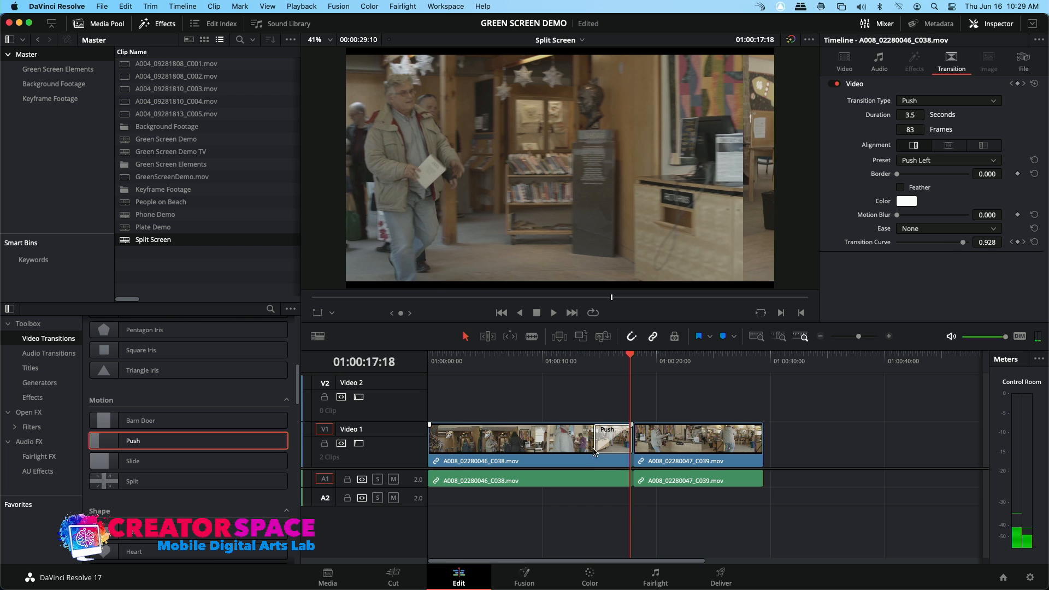
# Shorten the Push transition to 1.4 seconds and play it back across the cut.
pyautogui.moveTo(601, 439); pyautogui.dragTo(618, 437)
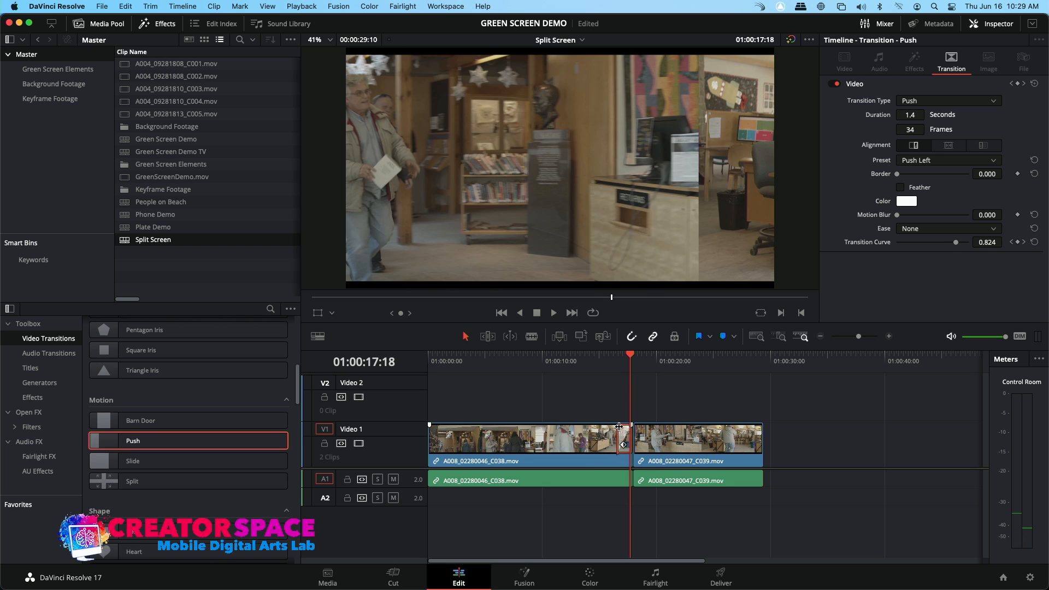
pyautogui.click(613, 359)
pyautogui.press('space')
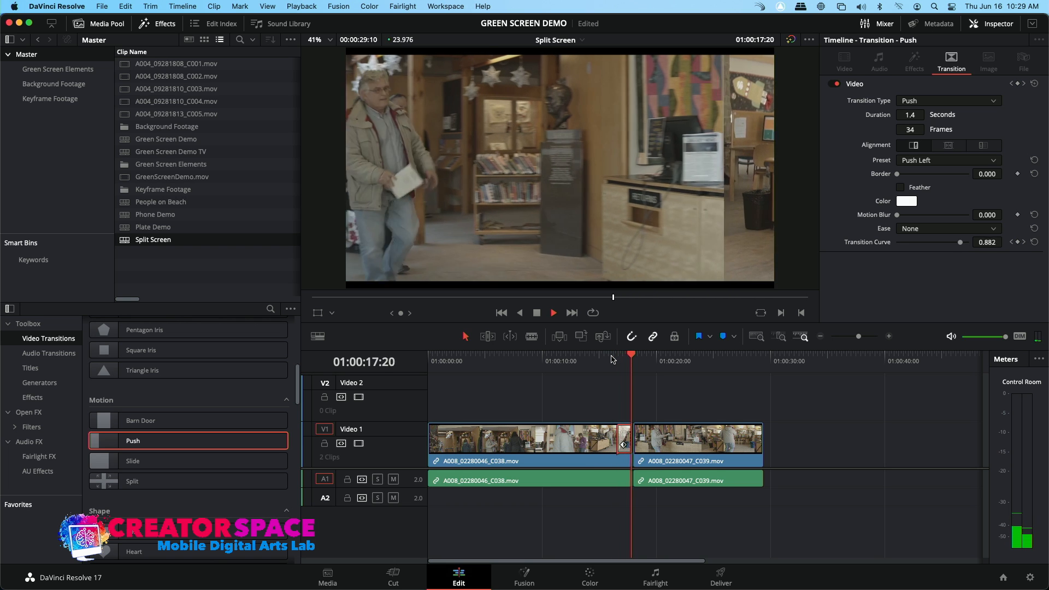
pyautogui.press('space')
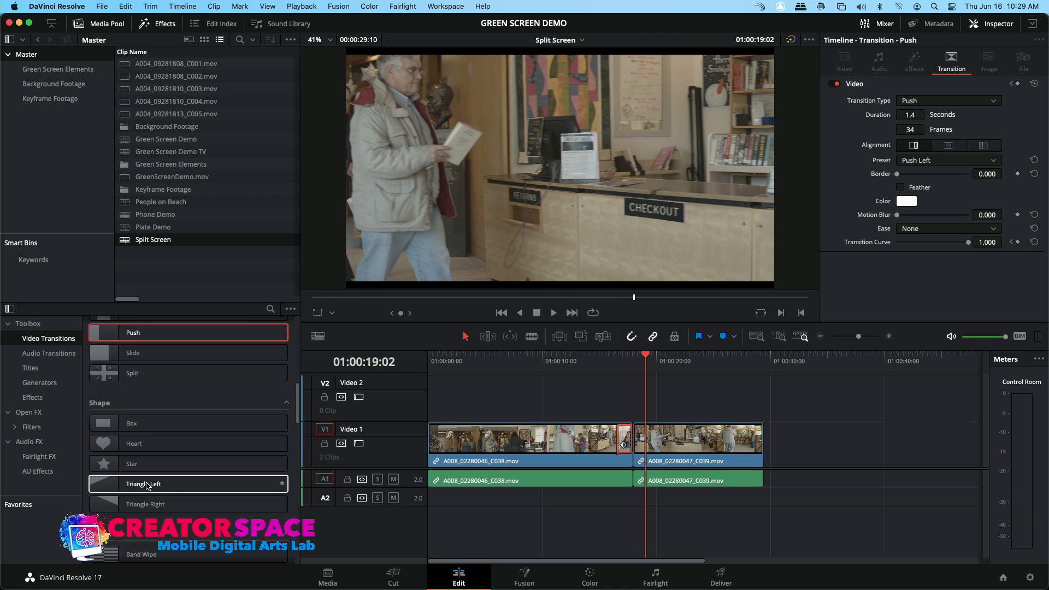
# Replace the Push with the Film Strip Fusion transition and play it back across the cut.
pyautogui.scroll(-5, 147, 486)
pyautogui.scroll(-10, 146, 486)
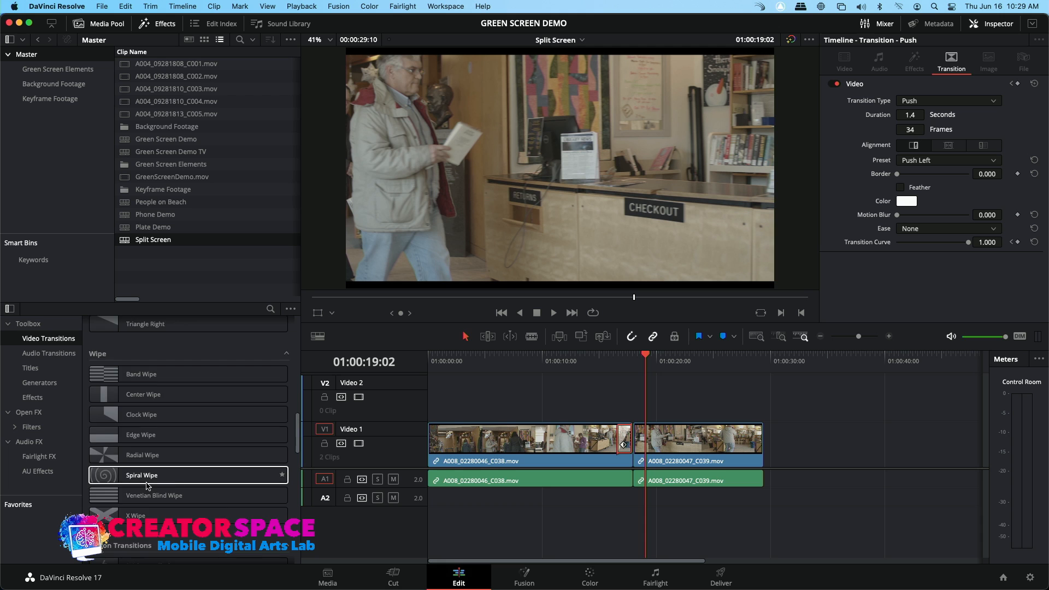
pyautogui.scroll(3, 146, 486)
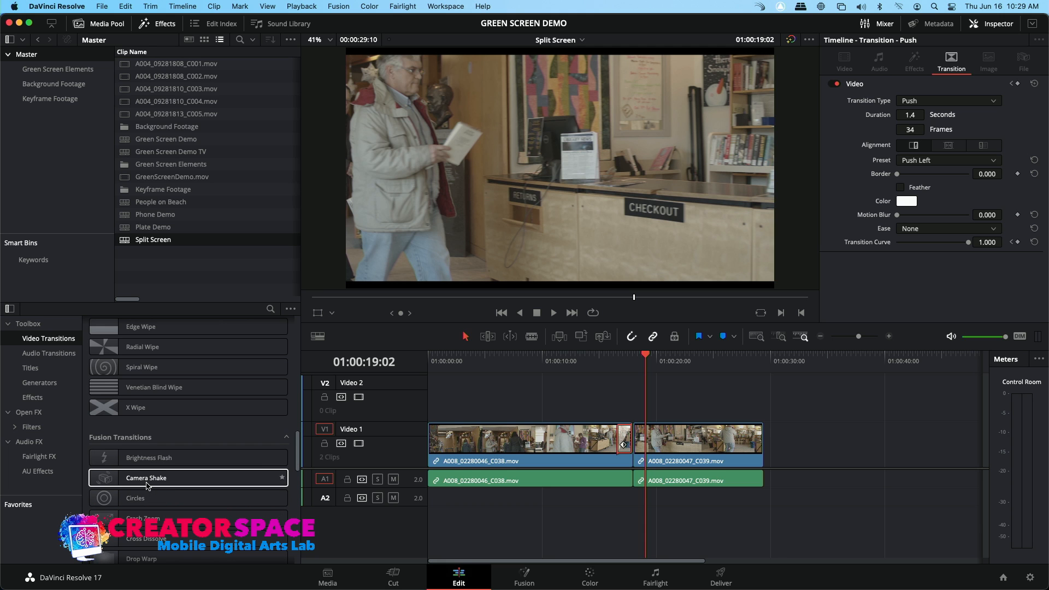
pyautogui.scroll(-6, 105, 476)
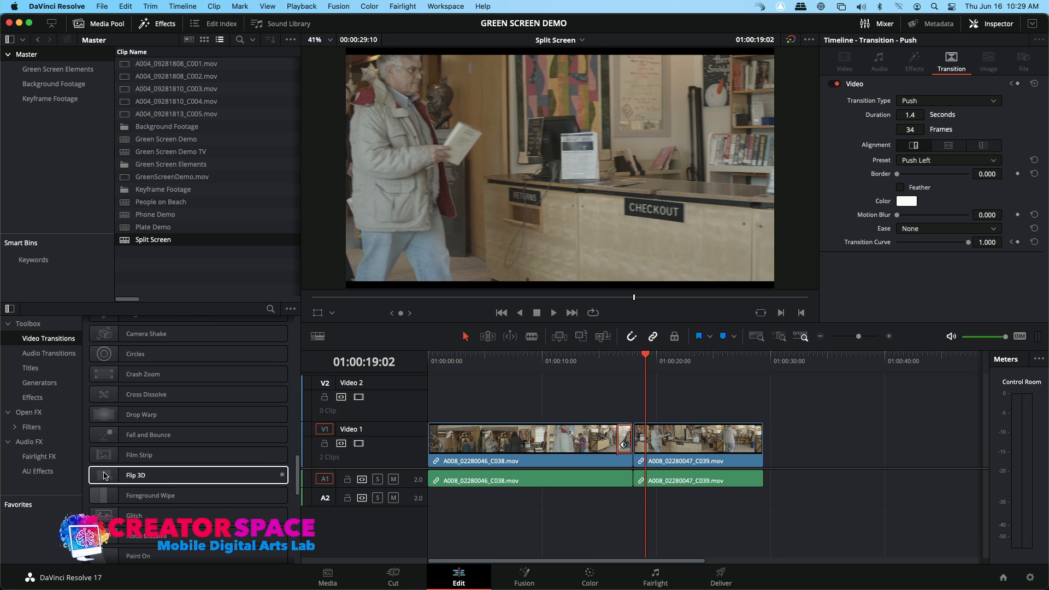
pyautogui.scroll(-3, 126, 457)
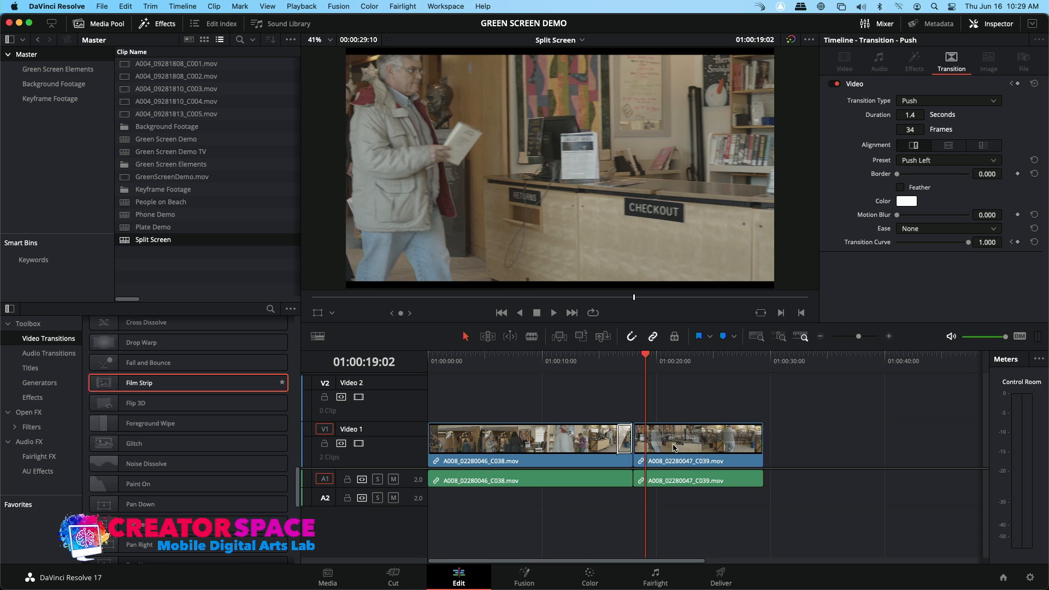
pyautogui.click(667, 363)
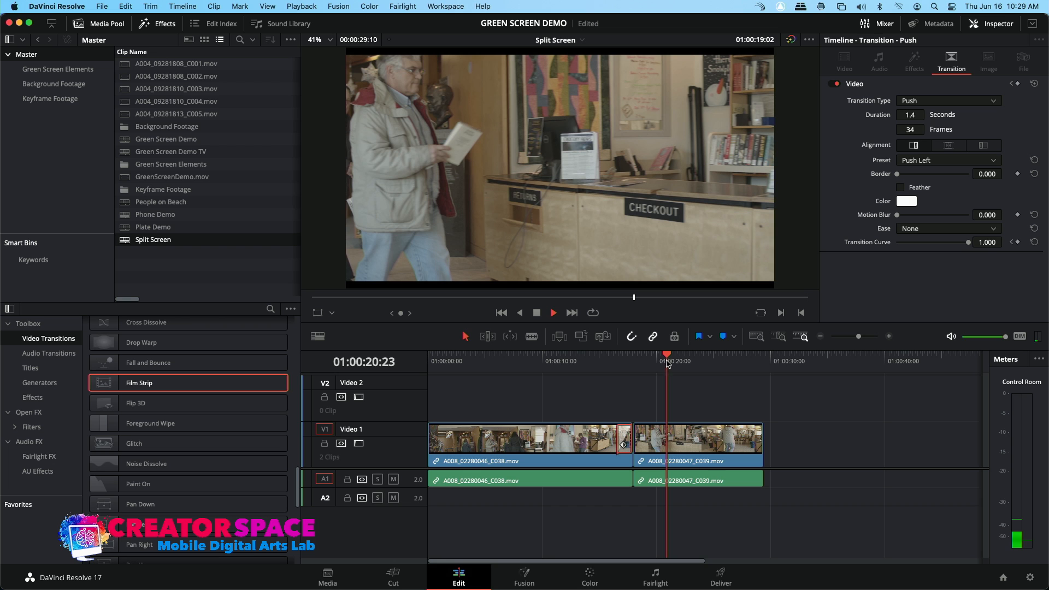
pyautogui.click(654, 363)
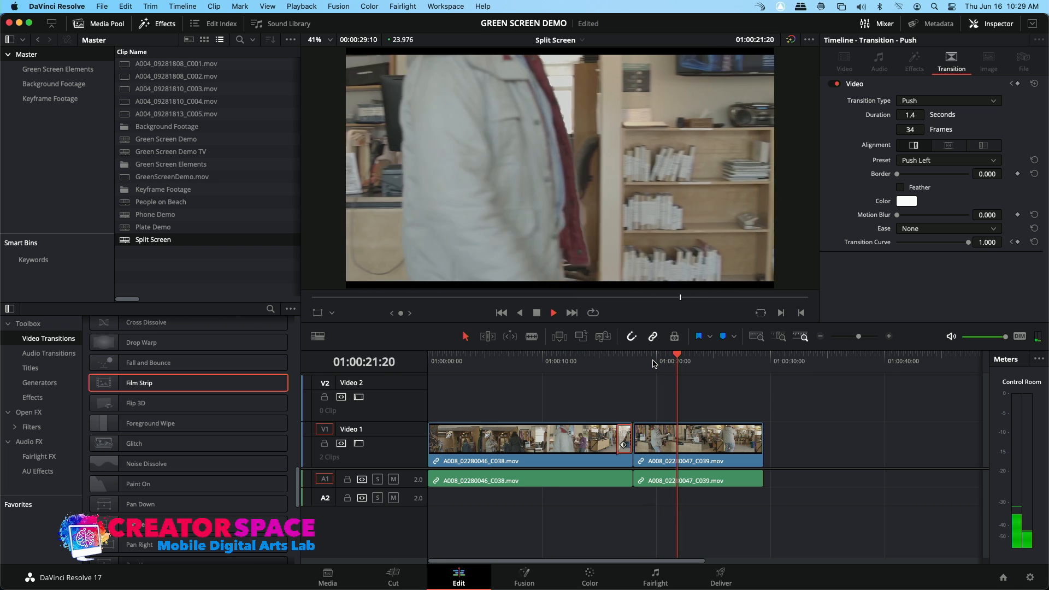
pyautogui.press('space')
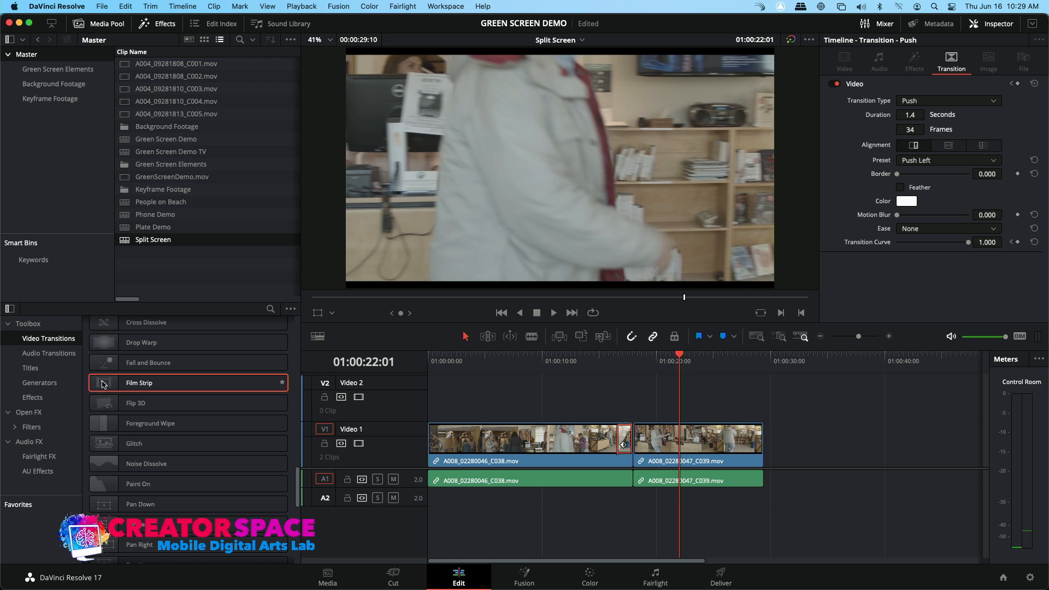
pyautogui.moveTo(676, 441); pyautogui.dragTo(626, 442)
pyautogui.click(619, 362)
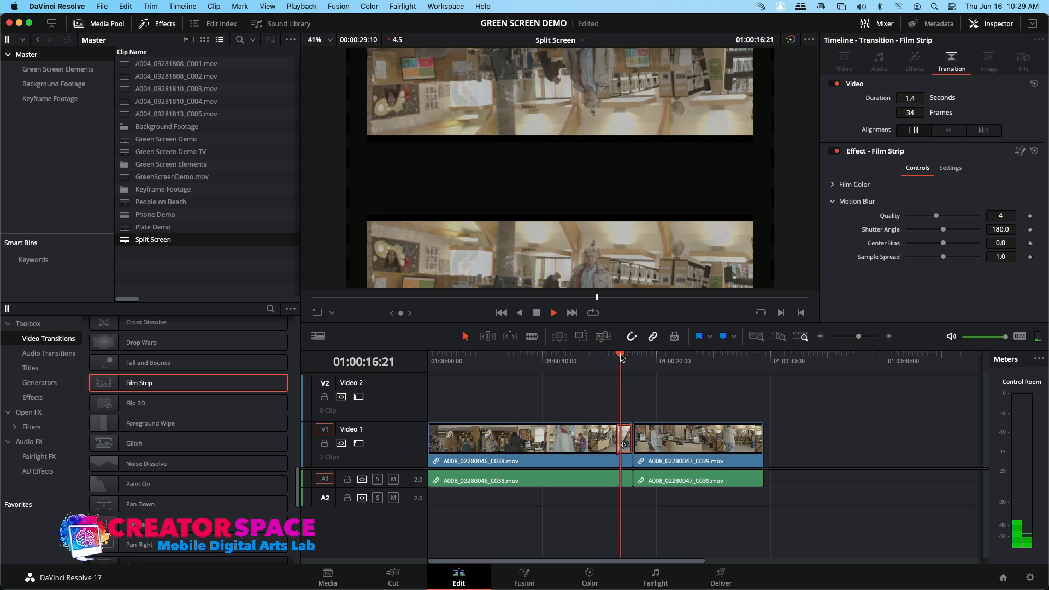
pyautogui.click(621, 358)
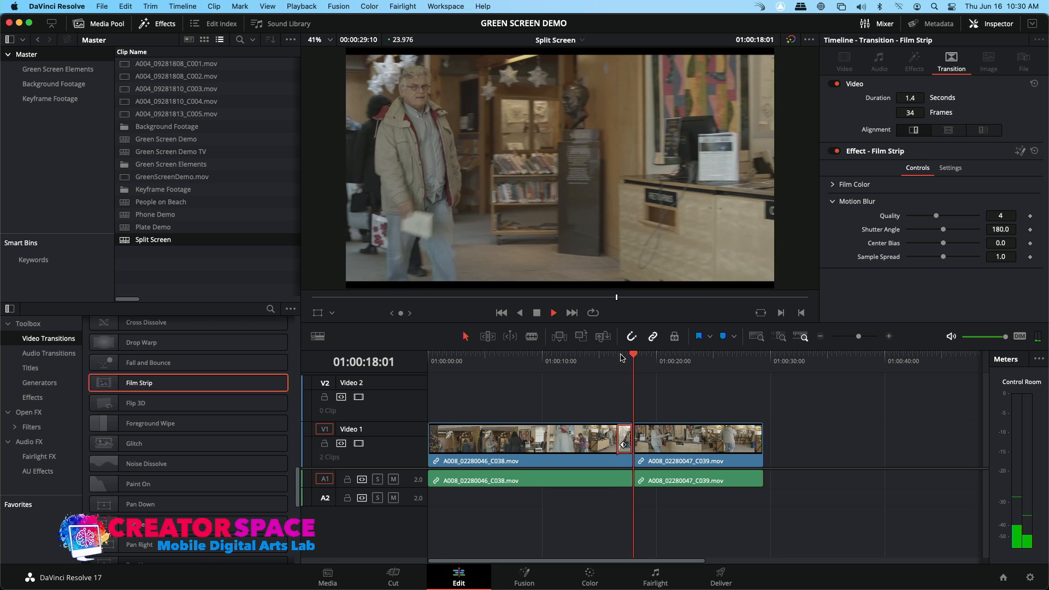
pyautogui.press('space')
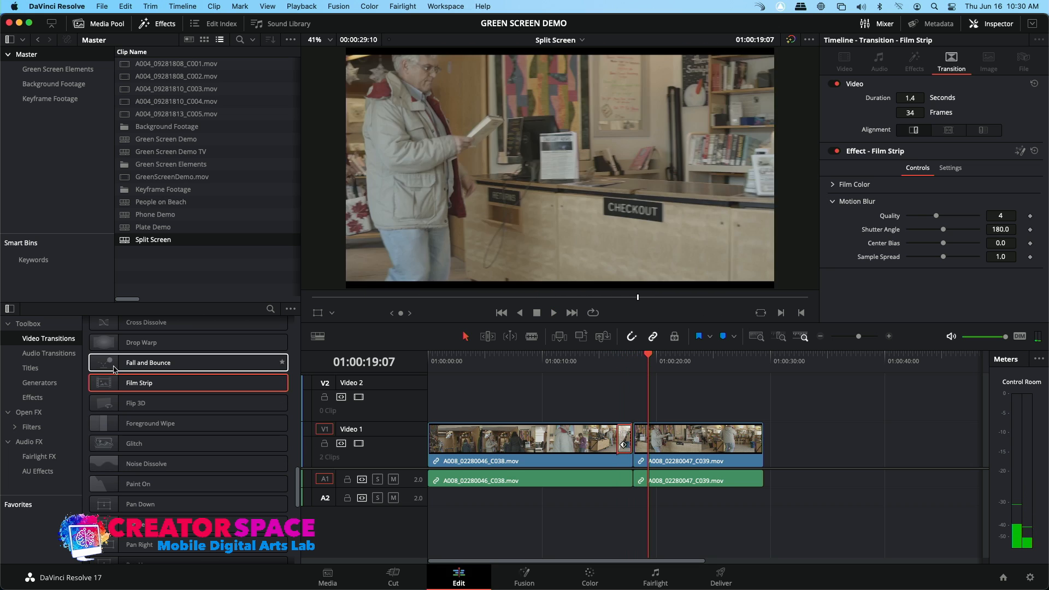
# Swap the Film Strip for the Paint On transition and play it back from just before the transition.
pyautogui.moveTo(138, 484)
pyautogui.mouseDown()
pyautogui.moveTo(546, 471)
pyautogui.moveTo(617, 447)
pyautogui.mouseUp()
pyautogui.click(617, 360)
pyautogui.press('space')
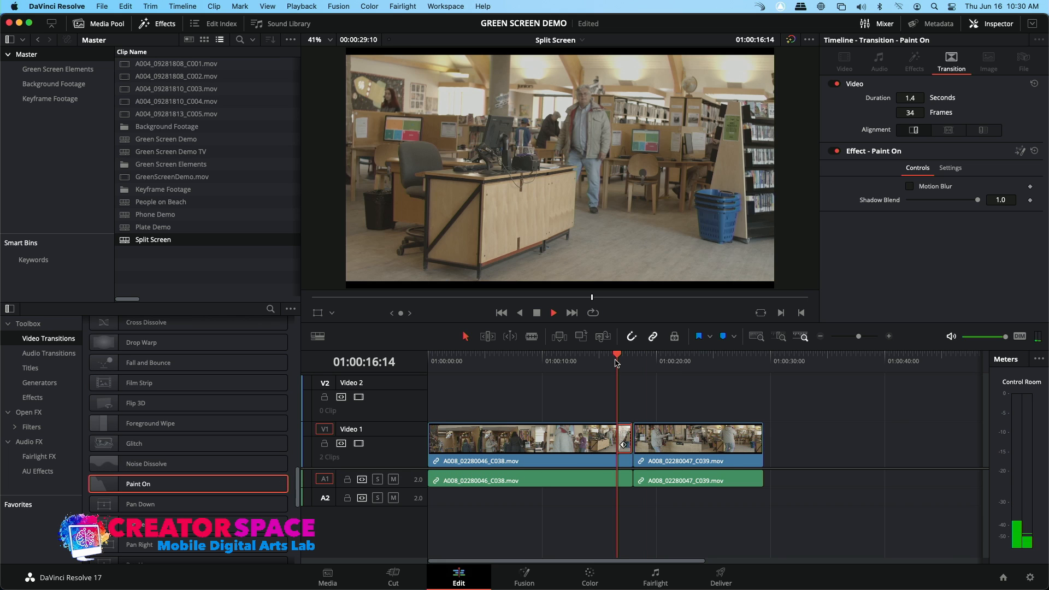
pyautogui.click(616, 362)
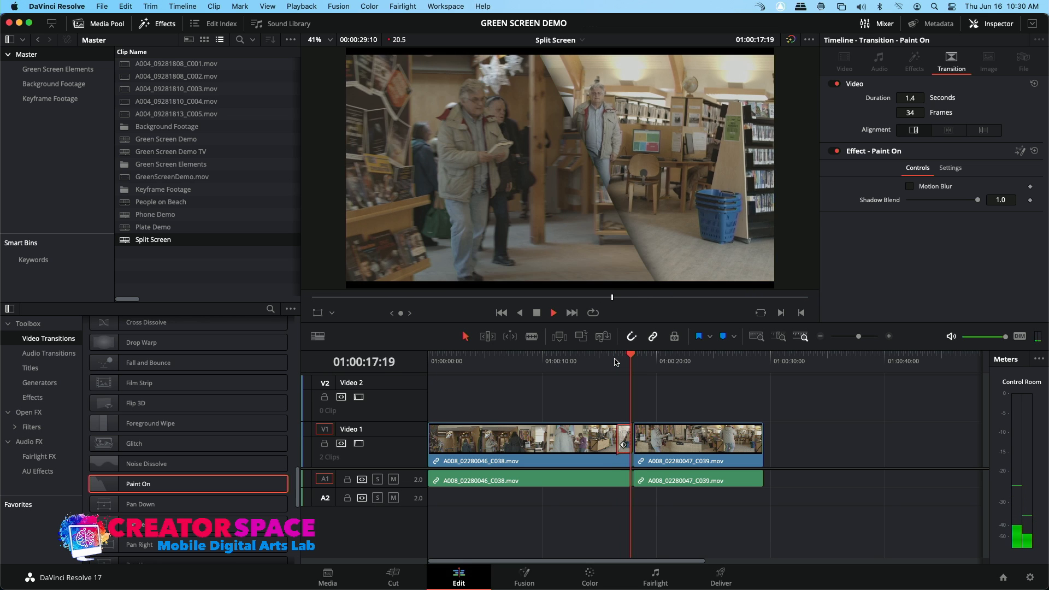
pyautogui.press('space')
# Replace the Paint On transition with Pan Down and preview it across the cut.
pyautogui.scroll(-5, 161, 454)
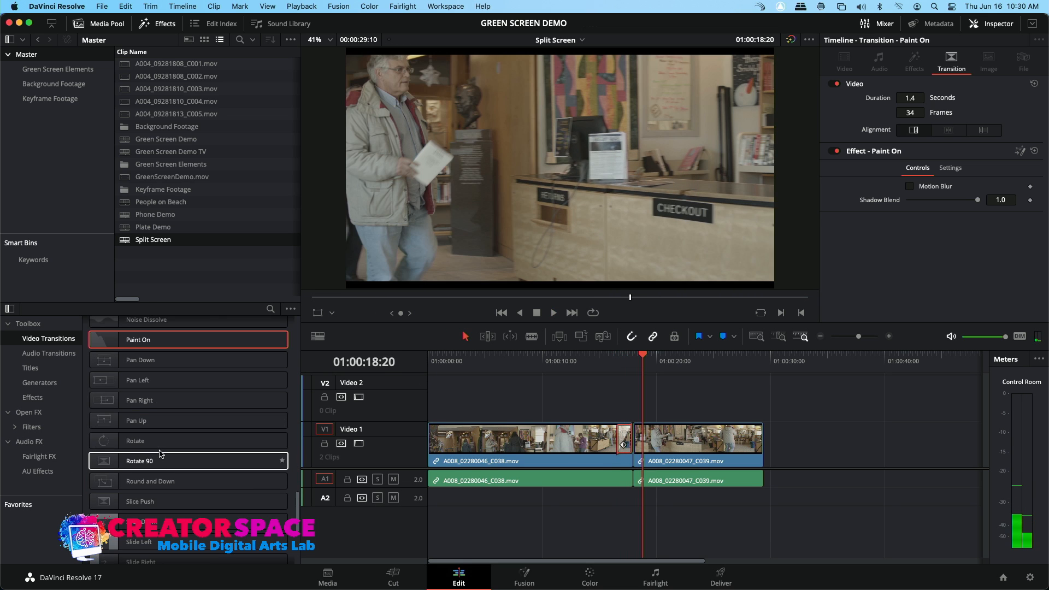
pyautogui.moveTo(145, 360); pyautogui.dragTo(623, 443)
pyautogui.click(616, 364)
pyautogui.press('space')
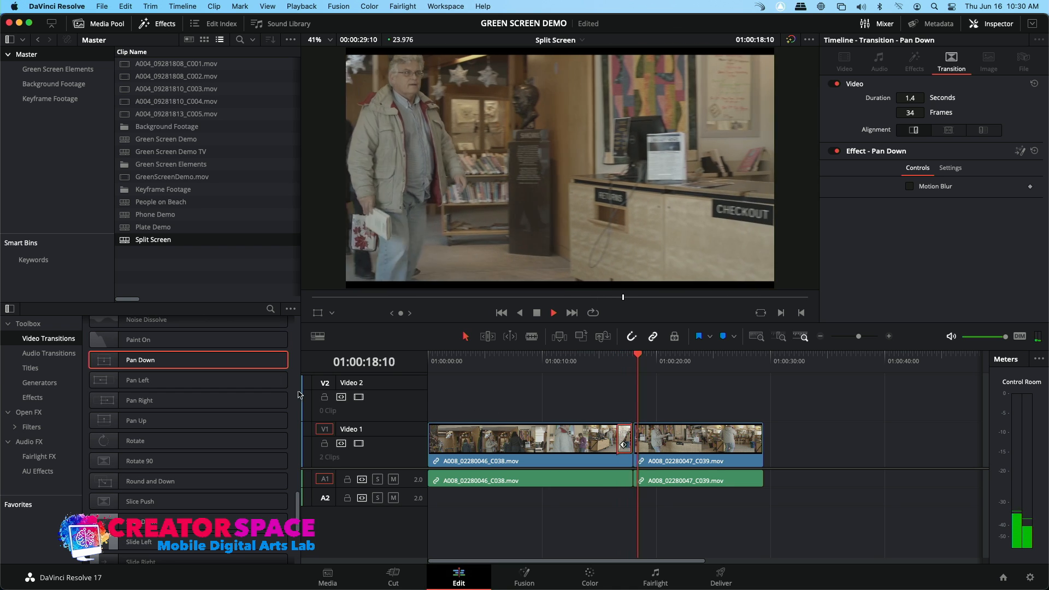
pyautogui.press('space')
# Replace the Pan Down with the Tunnel of Light transition and play it back across the cut.
pyautogui.scroll(-5, 183, 440)
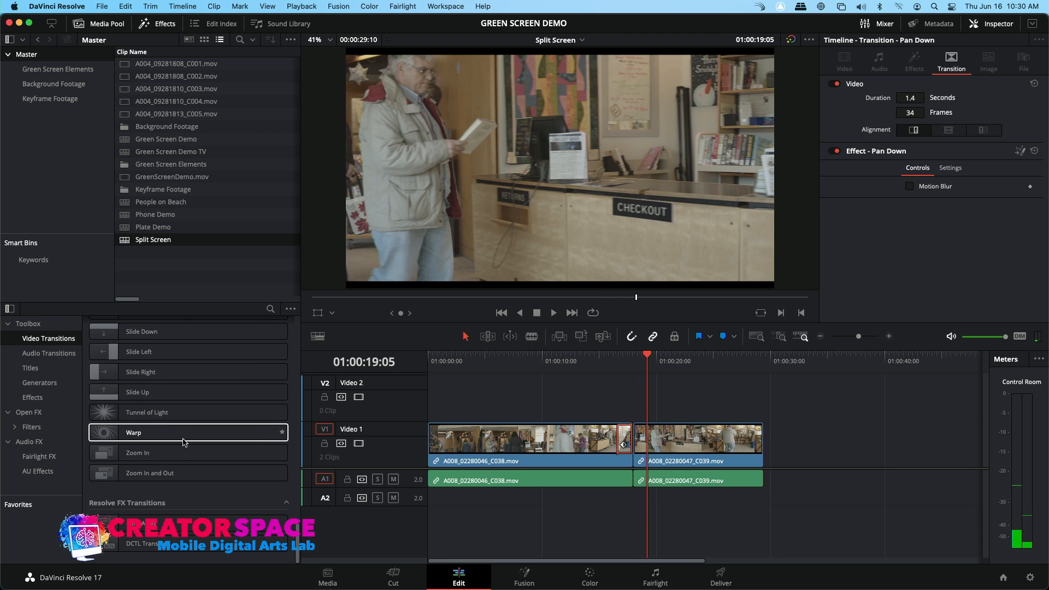
pyautogui.moveTo(164, 413); pyautogui.dragTo(606, 460)
pyautogui.click(617, 357)
pyautogui.press('space')
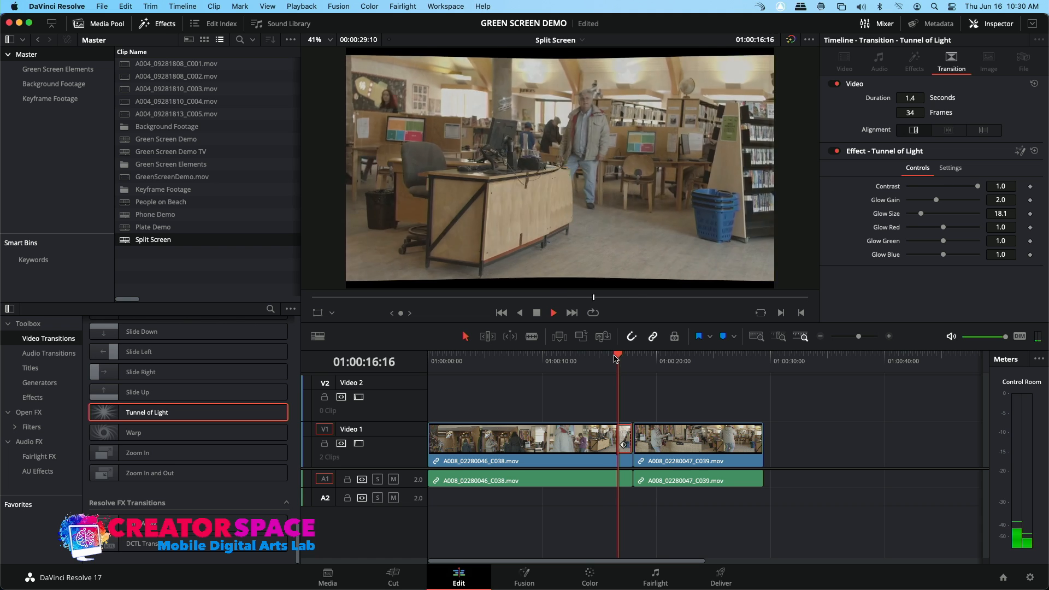
pyautogui.press('space')
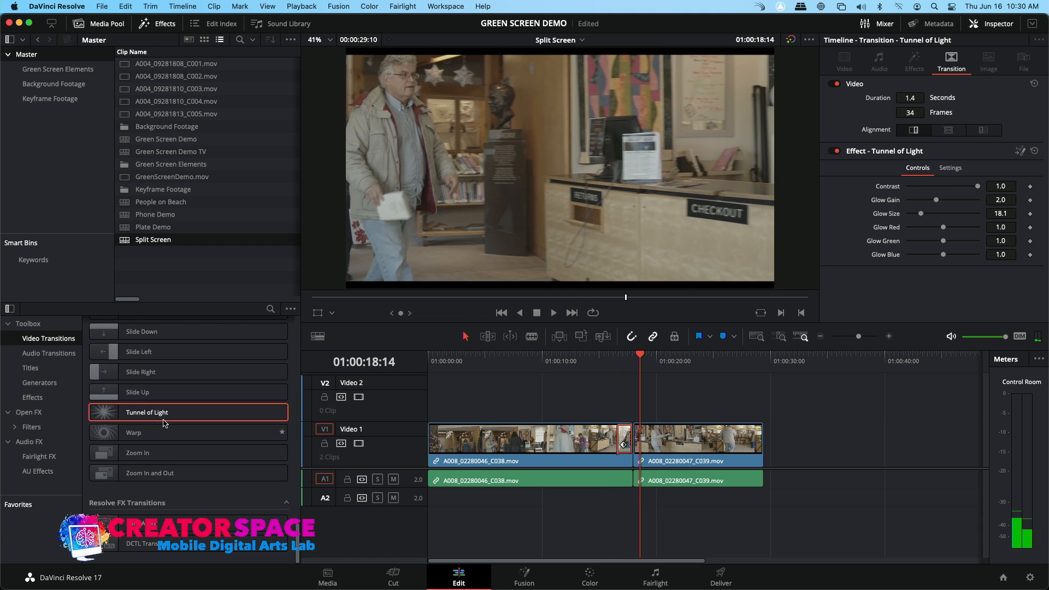
# Swap the Tunnel of Light for the Zoom In transition and play through it.
pyautogui.moveTo(142, 452); pyautogui.dragTo(623, 446)
pyautogui.click(613, 361)
pyautogui.press('space')
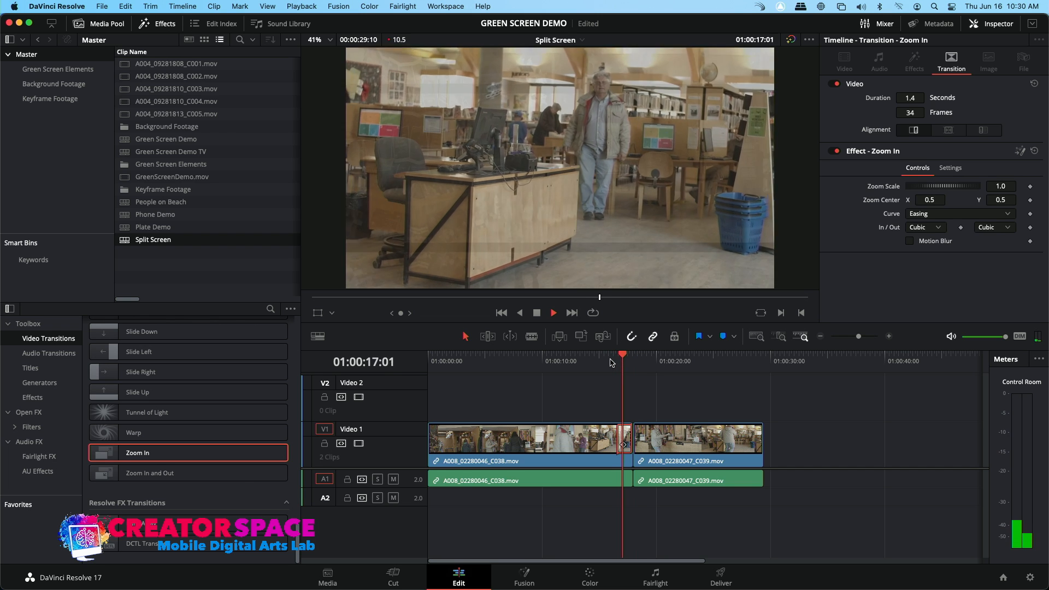
pyautogui.press('space')
# Replace the Zoom In transition with Zoom In and Out and preview it across the cut.
pyautogui.moveTo(111, 474); pyautogui.dragTo(623, 446)
pyautogui.click(616, 364)
pyautogui.press('space')
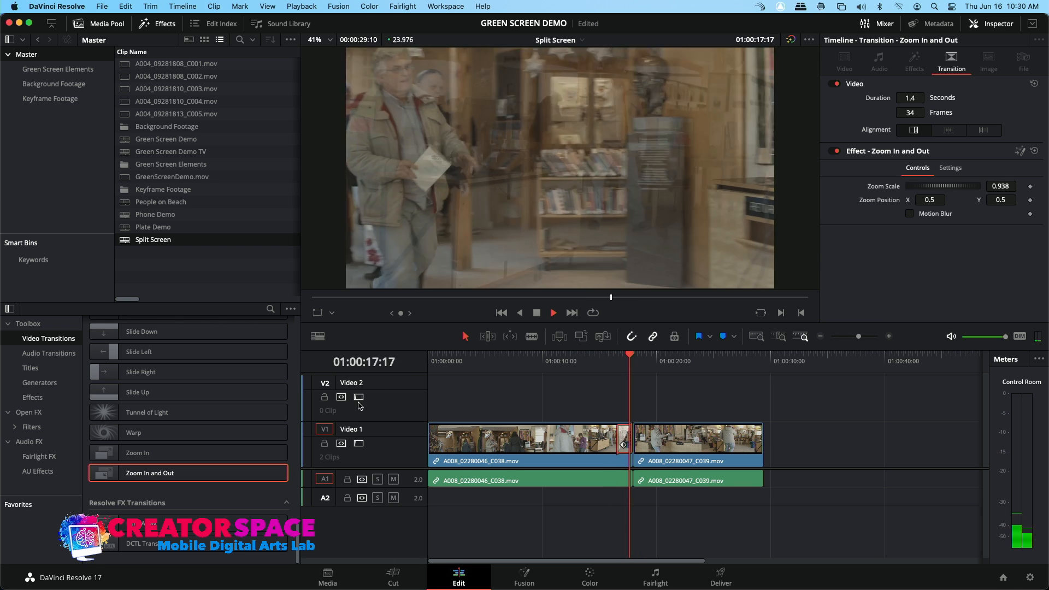
pyautogui.press('space')
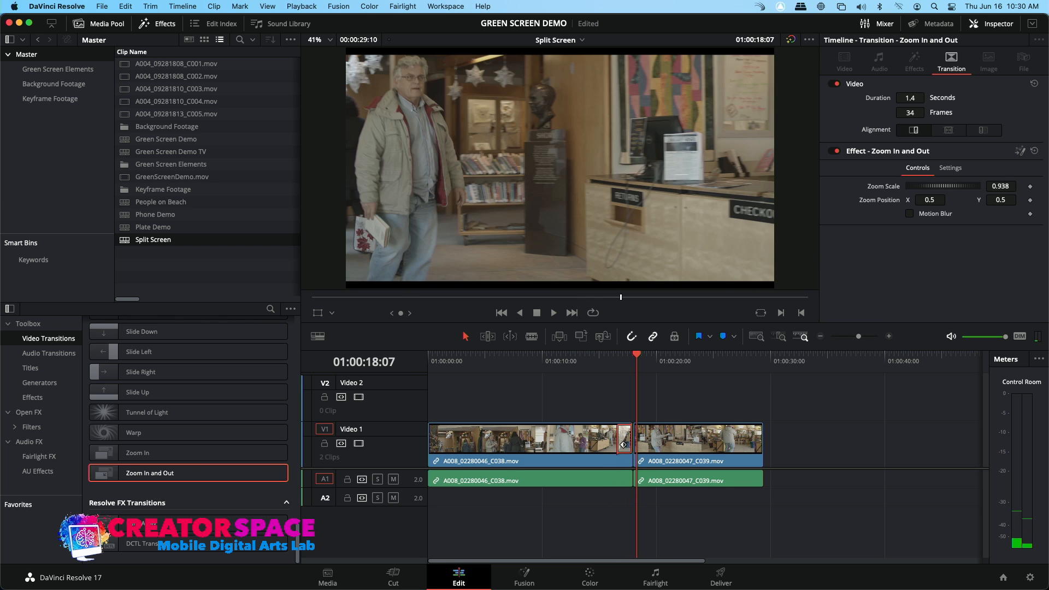
# Replace the Zoom In and Out with the Burn Away Resolve FX transition and play it back.
pyautogui.moveTo(130, 524); pyautogui.dragTo(624, 444)
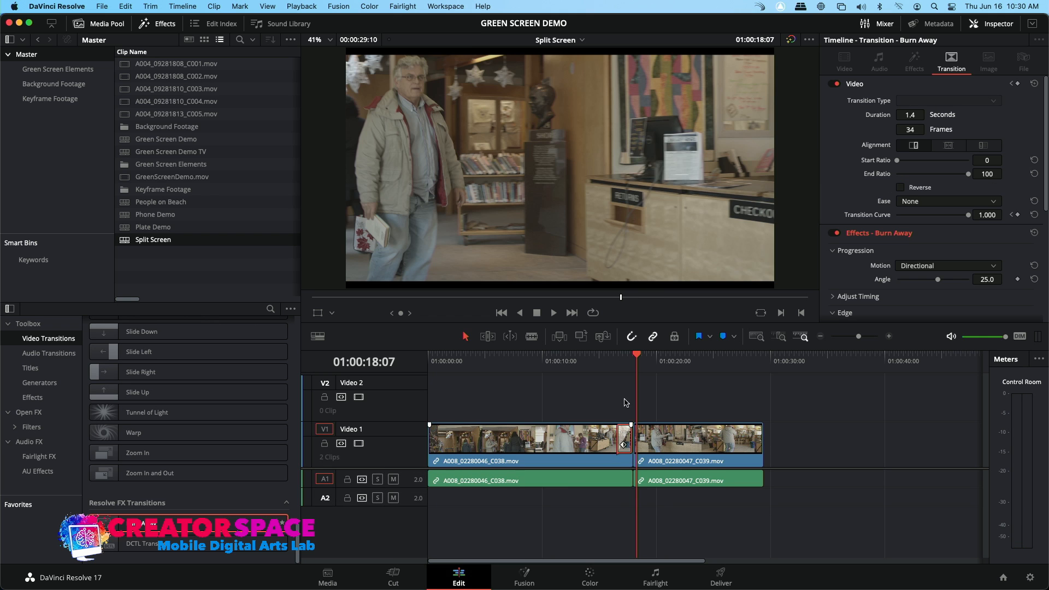
pyautogui.click(621, 363)
pyautogui.press('space')
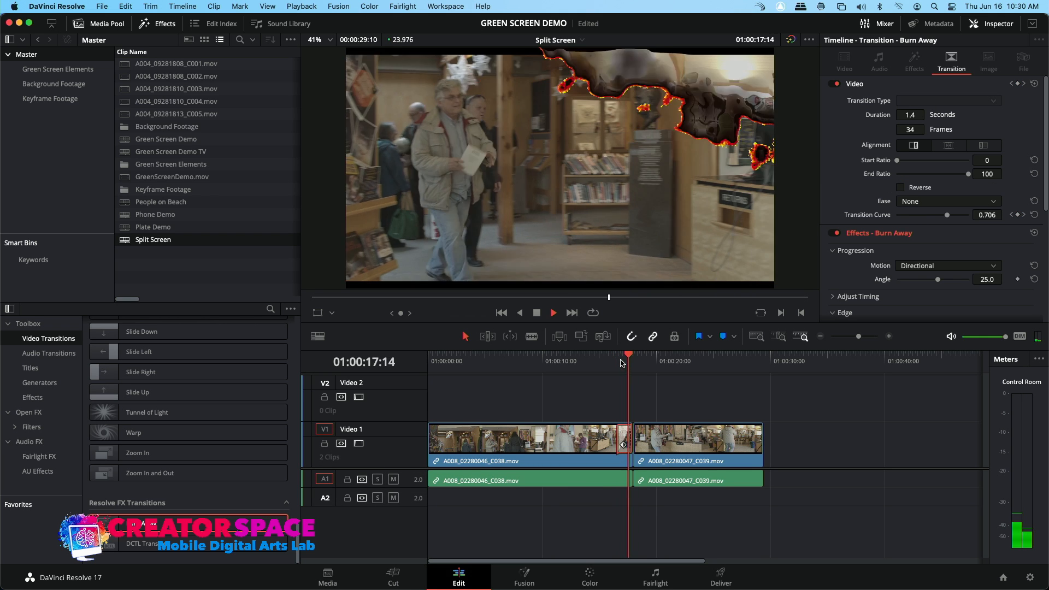
# Delete the Burn Away transition and apply a fresh one at the end of the first clip.
pyautogui.press('space')
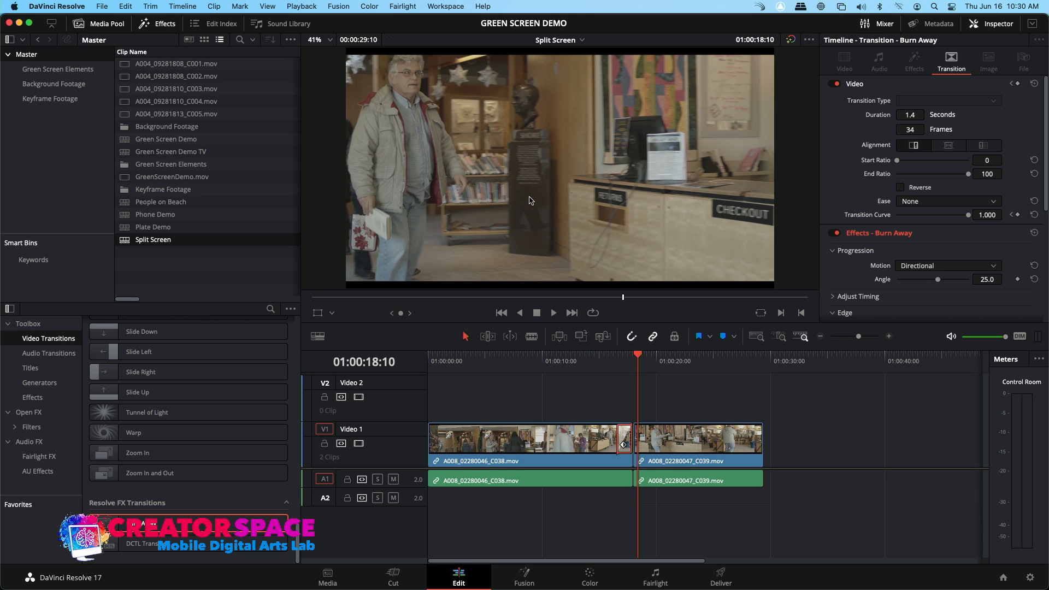
pyautogui.moveTo(619, 356); pyautogui.dragTo(549, 359)
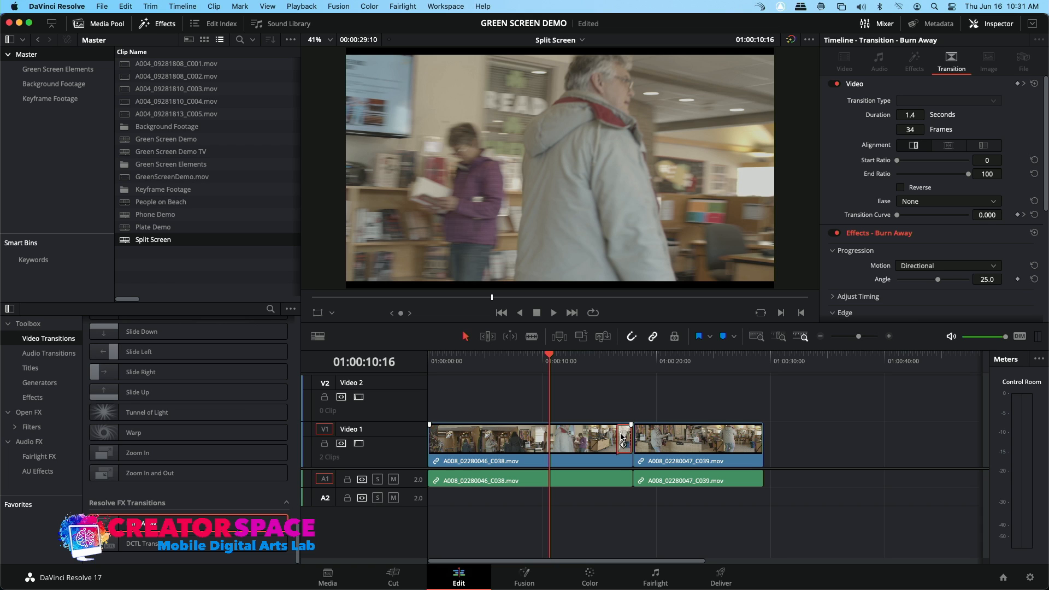
pyautogui.press('Delete')
pyautogui.click(616, 369)
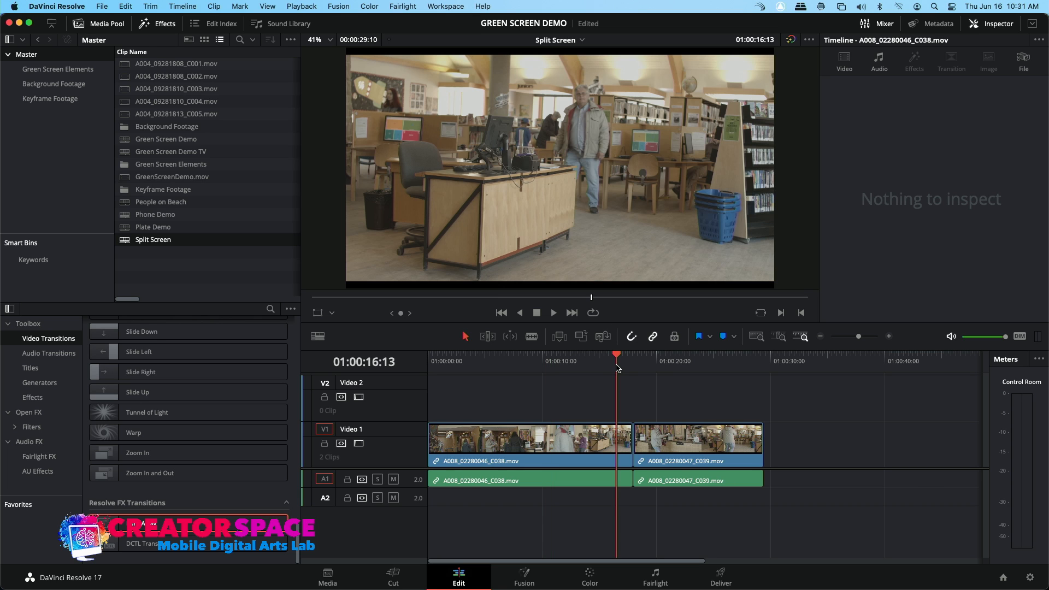
pyautogui.moveTo(137, 524)
pyautogui.mouseDown()
pyautogui.moveTo(647, 445)
pyautogui.moveTo(627, 443)
pyautogui.mouseUp()
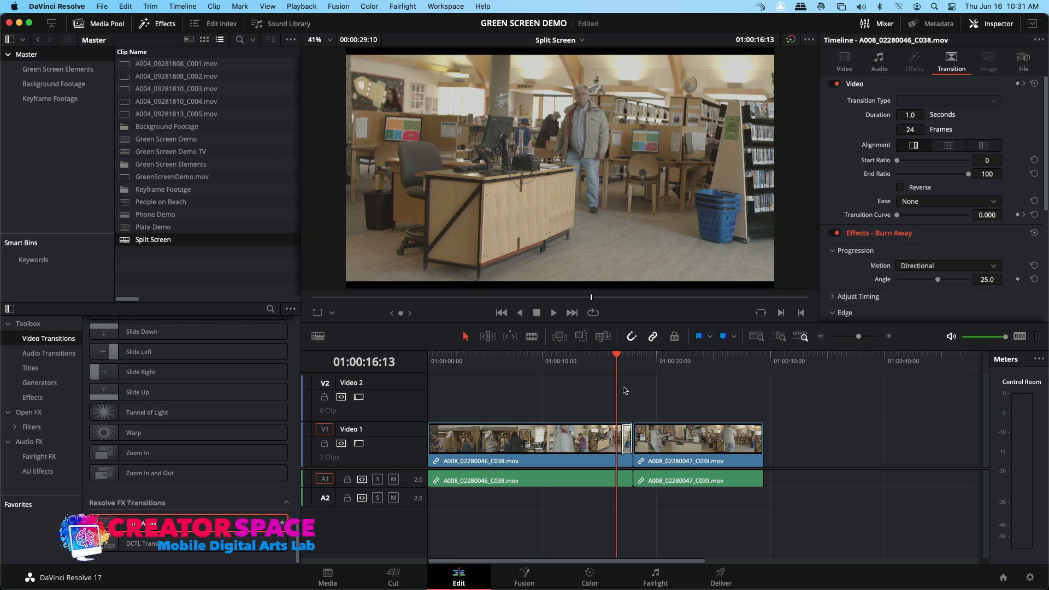
pyautogui.click(627, 437)
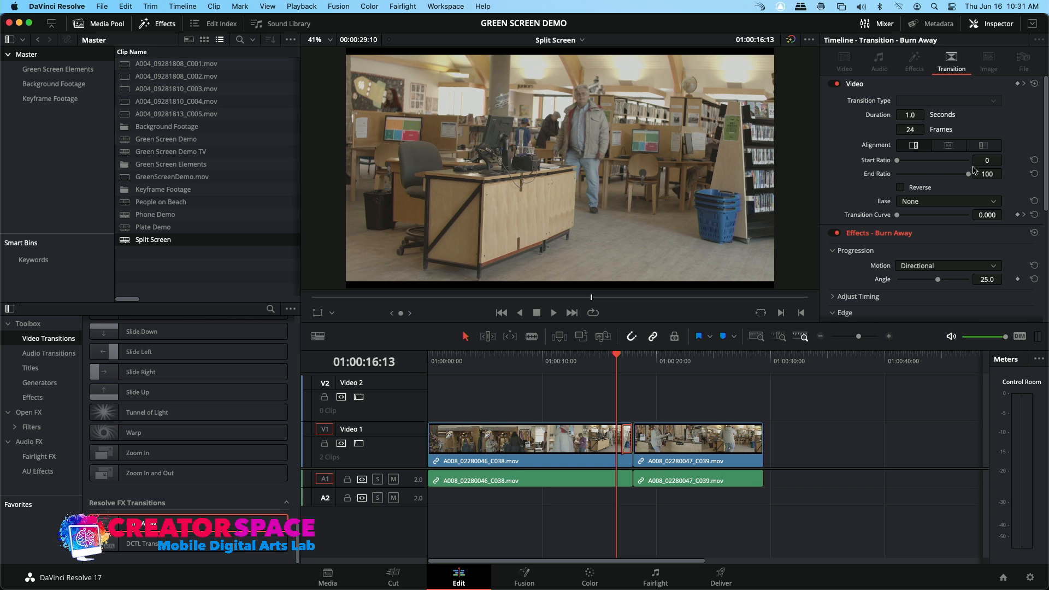
# Examine the Burn Away edge and appearance settings and play the transition across the cut.
pyautogui.scroll(-5, 934, 268)
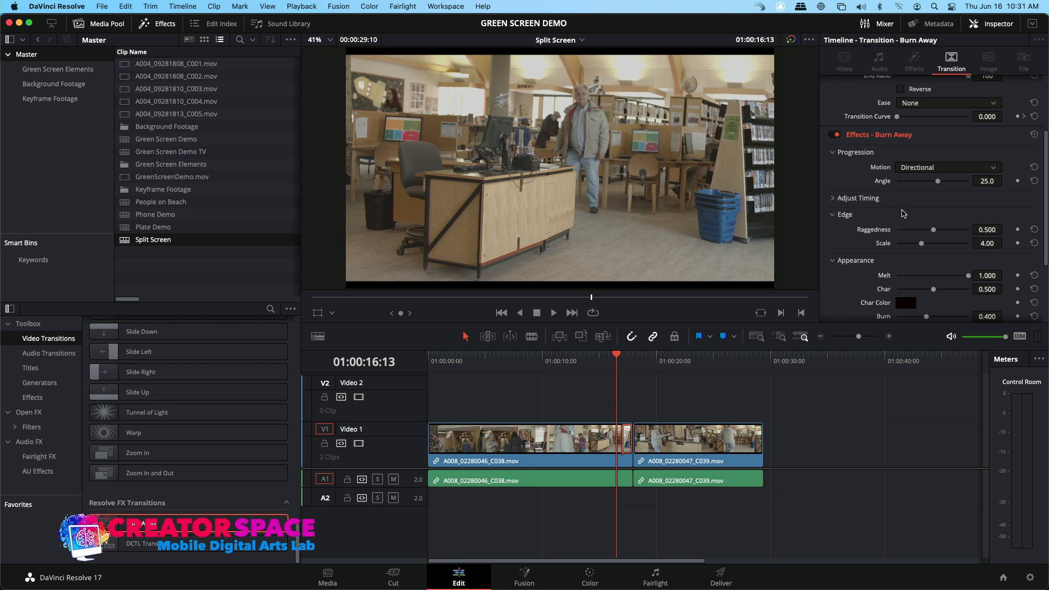
pyautogui.press('Down')
pyautogui.click(621, 357)
pyautogui.press('space')
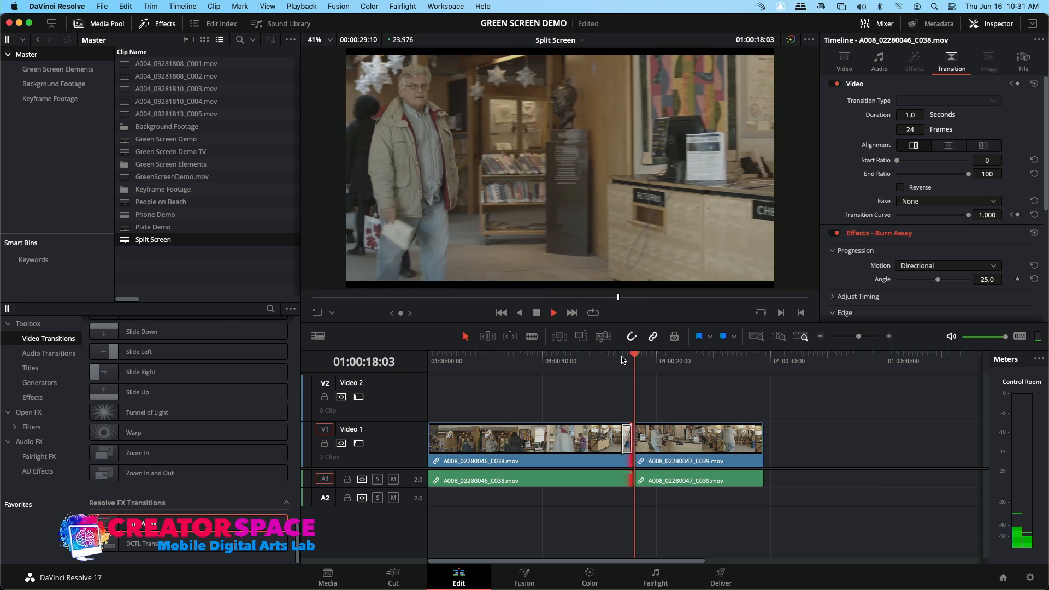
pyautogui.click(621, 357)
pyautogui.scroll(-5, 882, 277)
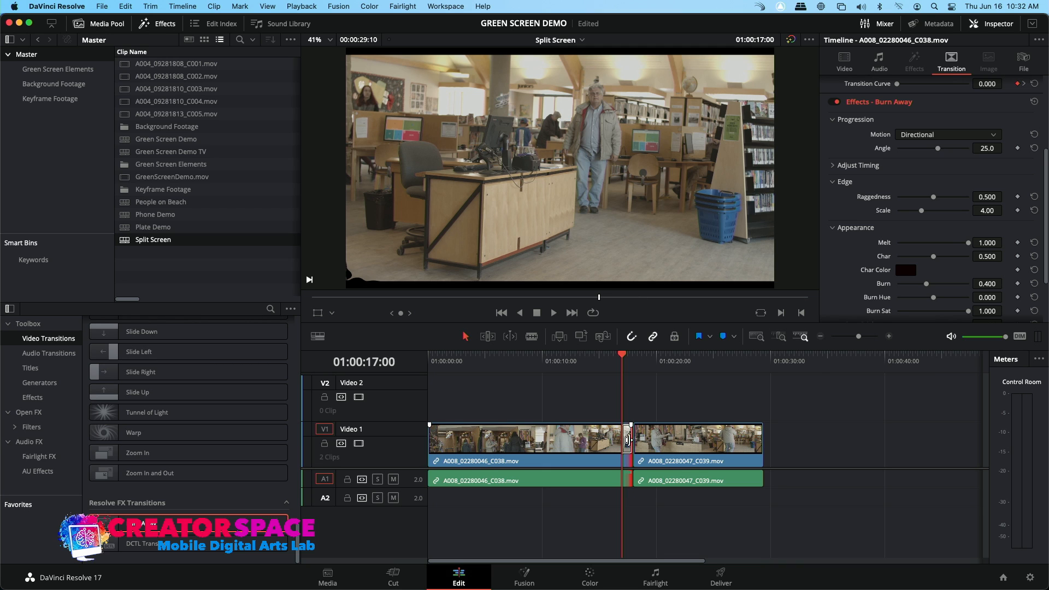
# Extend the Burn Away transition's start earlier, and trim it back to begin at 01:00:17:00.
pyautogui.click(890, 337)
pyautogui.click(890, 338)
pyautogui.click(746, 444)
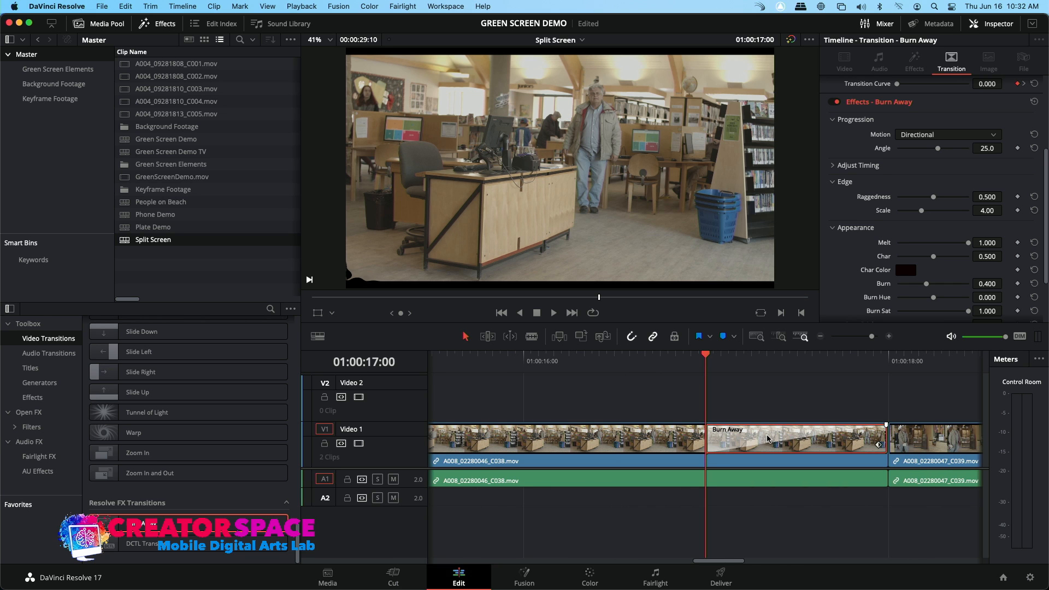
pyautogui.moveTo(709, 439)
pyautogui.mouseDown()
pyautogui.moveTo(598, 443)
pyautogui.moveTo(670, 444)
pyautogui.moveTo(662, 455)
pyautogui.mouseUp()
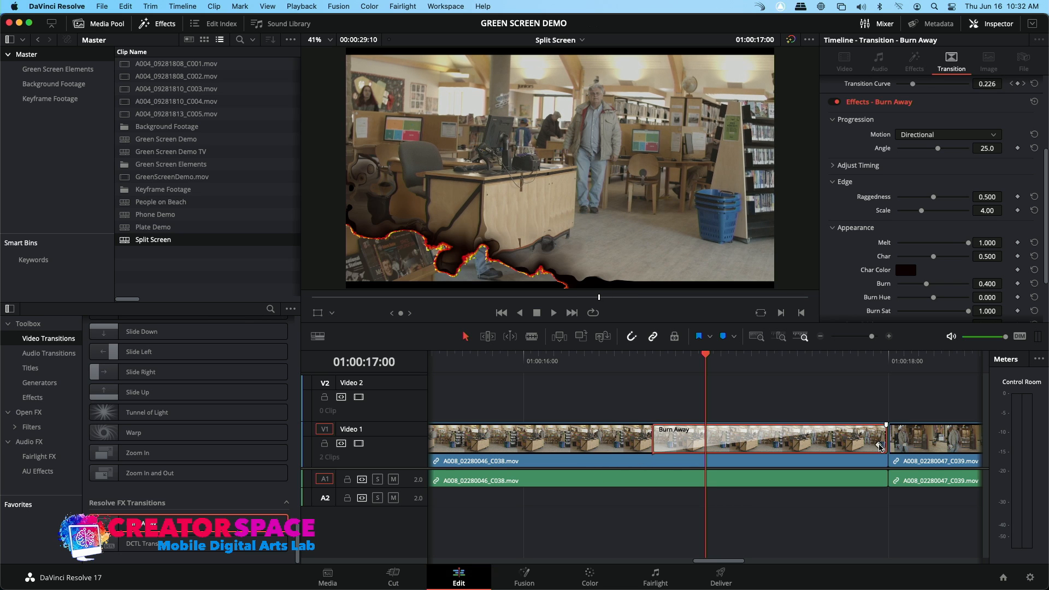
pyautogui.moveTo(656, 444); pyautogui.dragTo(741, 445)
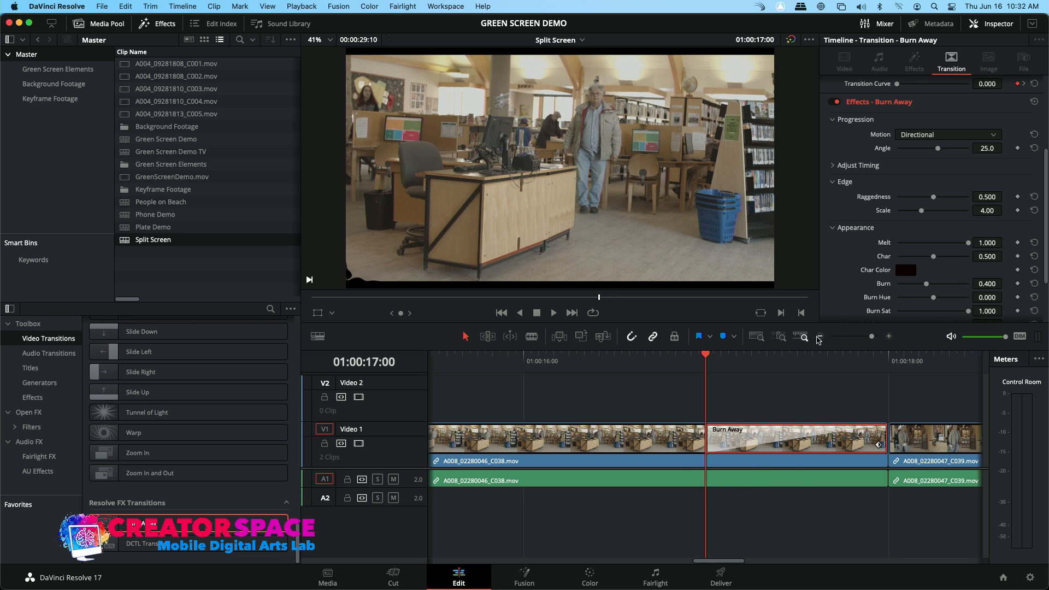
pyautogui.click(821, 336)
pyautogui.click(821, 337)
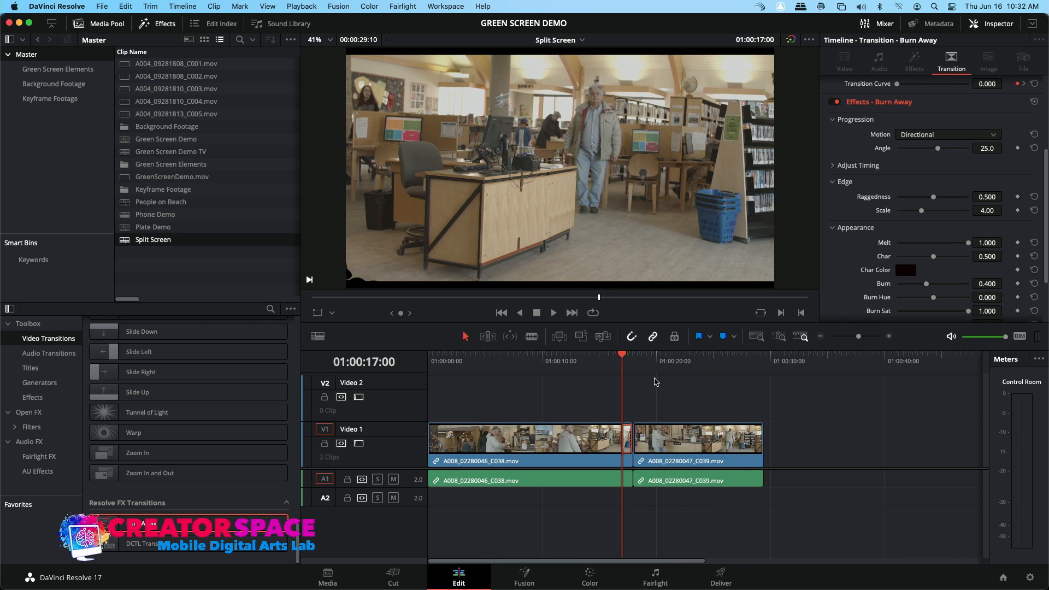
# Apply the Lens Flare Open FX effect to the second clip, A008_02280047_C039.mov, and preview it.
pyautogui.click(657, 362)
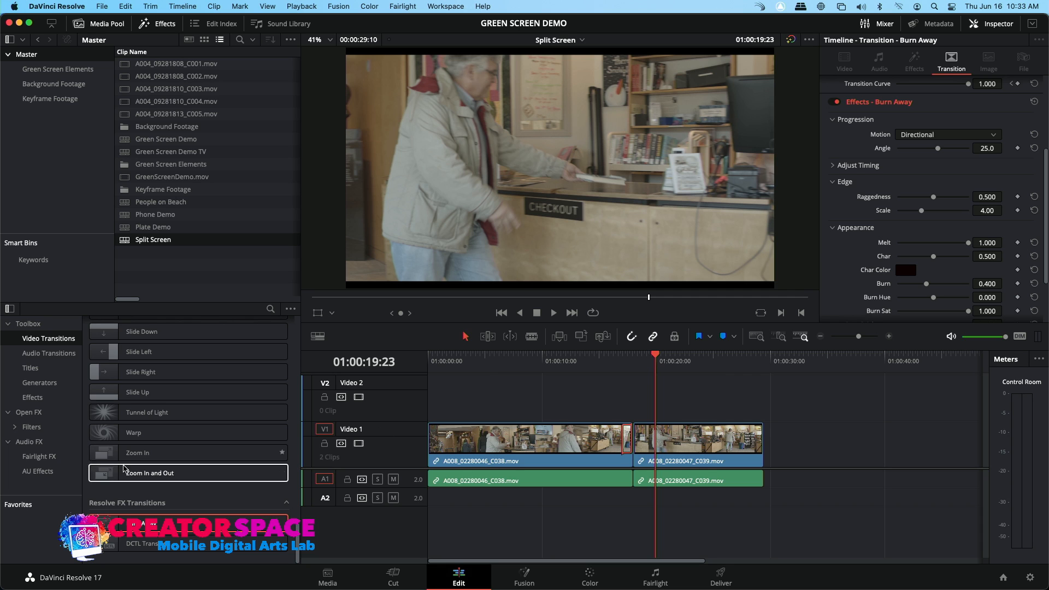
pyautogui.click(39, 415)
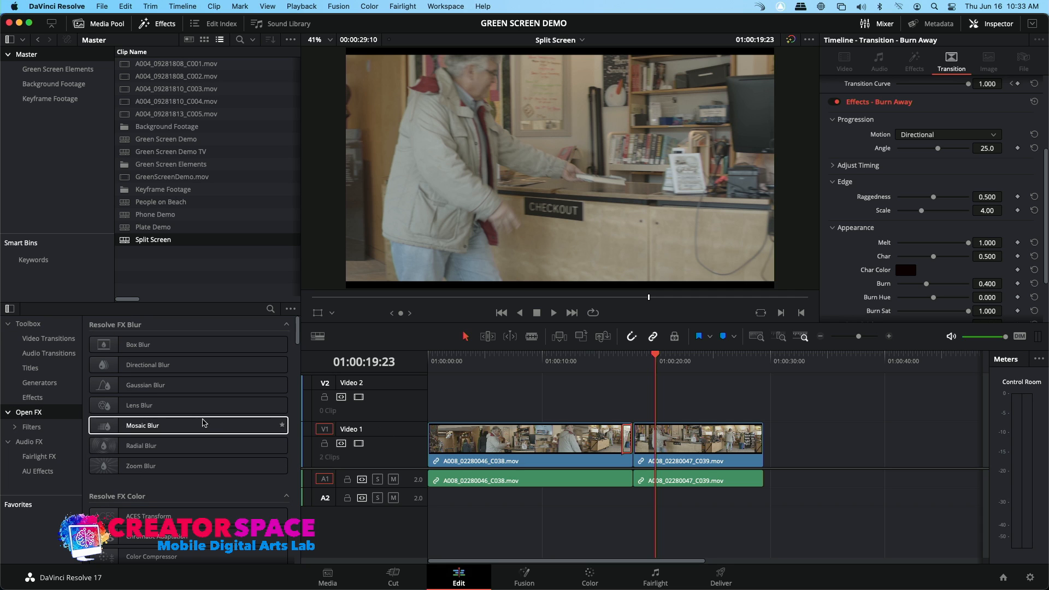
pyautogui.scroll(-5, 203, 423)
pyautogui.scroll(-9, 203, 422)
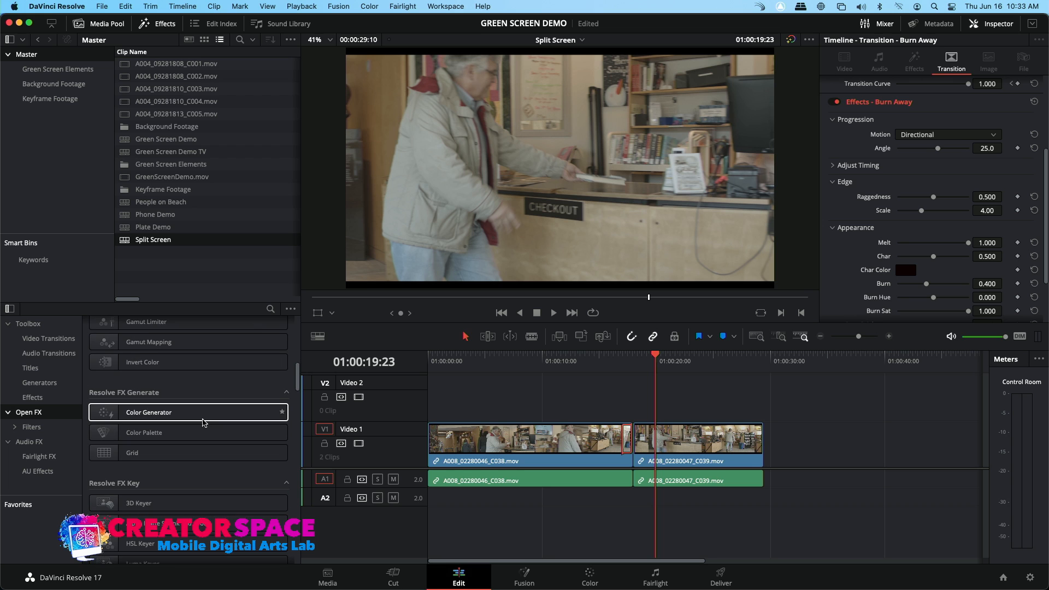
pyautogui.scroll(-14, 202, 423)
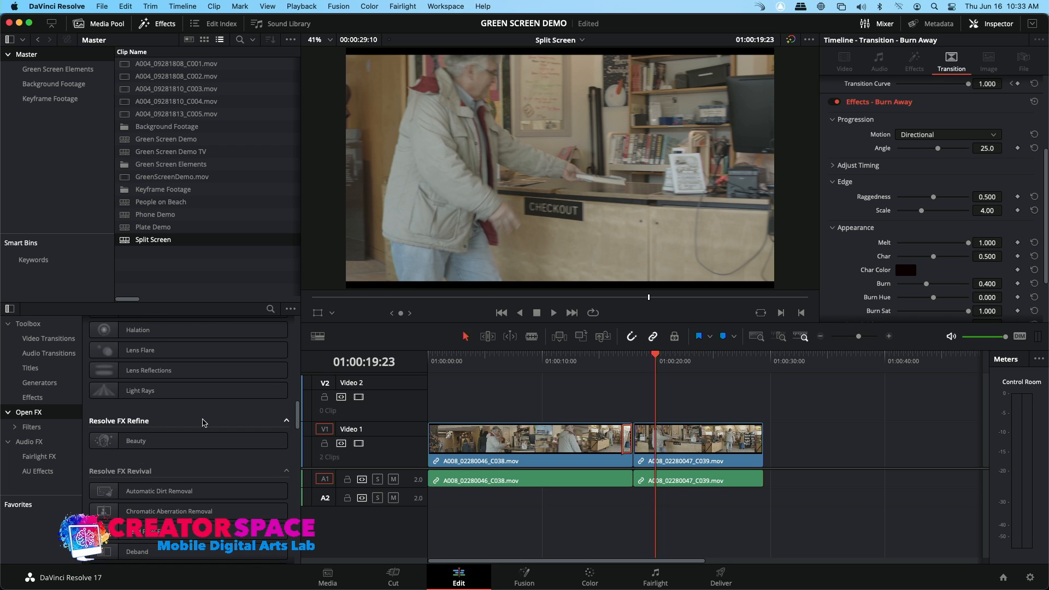
pyautogui.scroll(4, 203, 423)
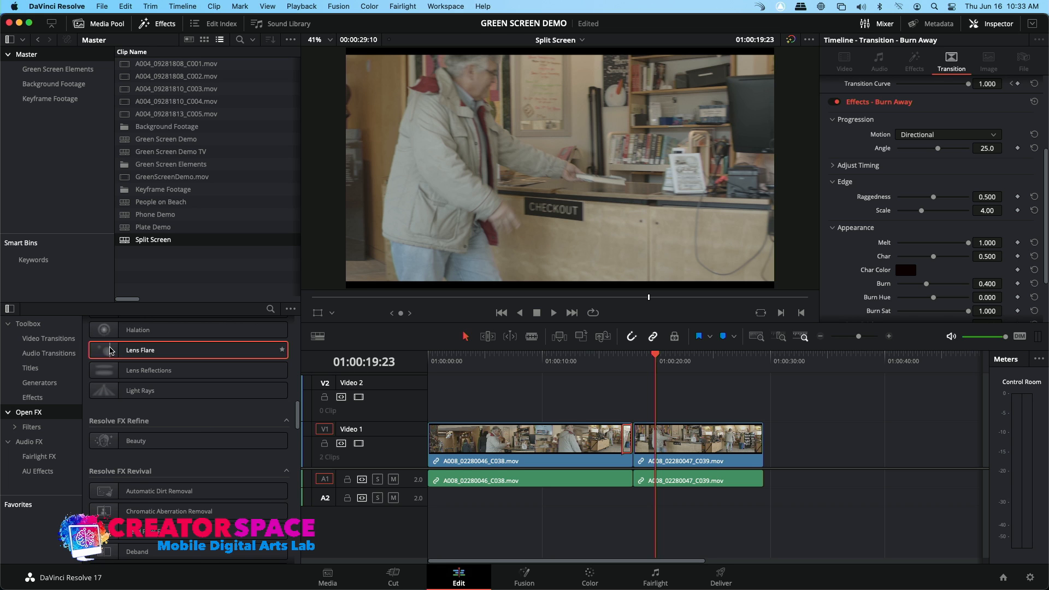
pyautogui.moveTo(602, 436); pyautogui.dragTo(695, 446)
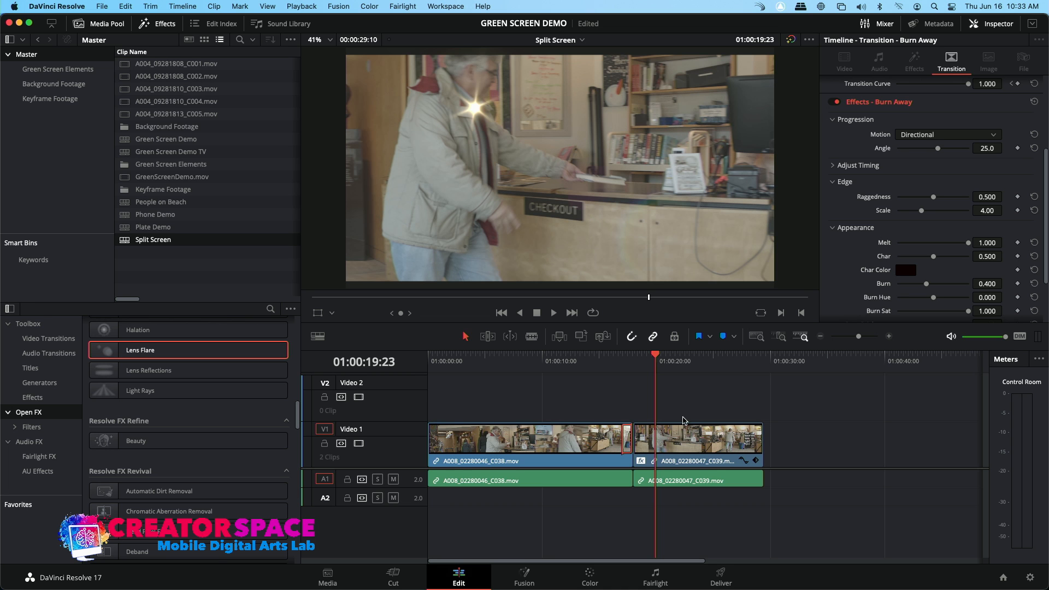
pyautogui.moveTo(691, 363); pyautogui.dragTo(675, 367)
pyautogui.press('space')
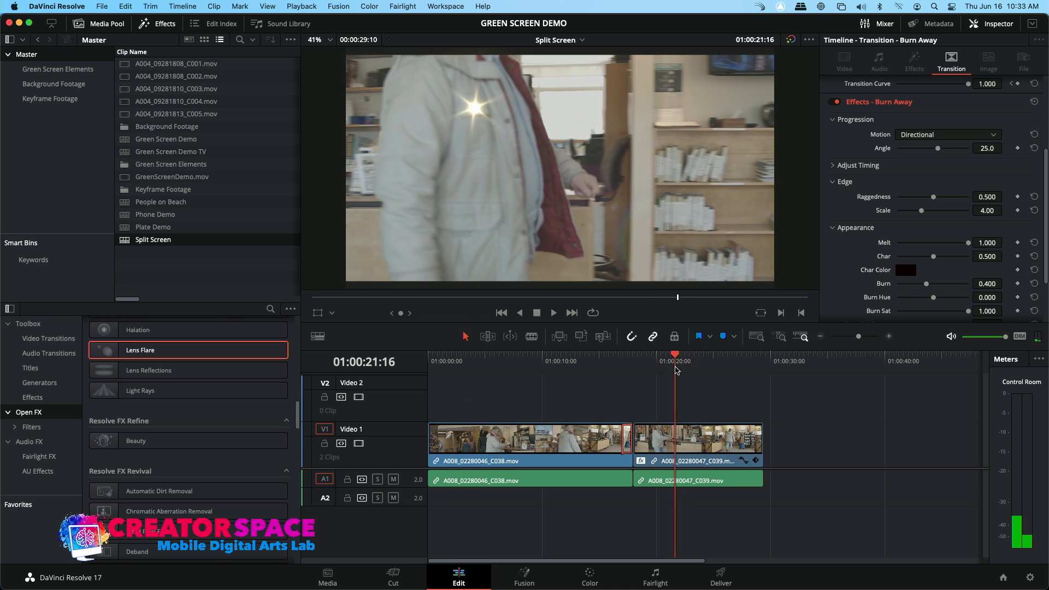
pyautogui.press('space')
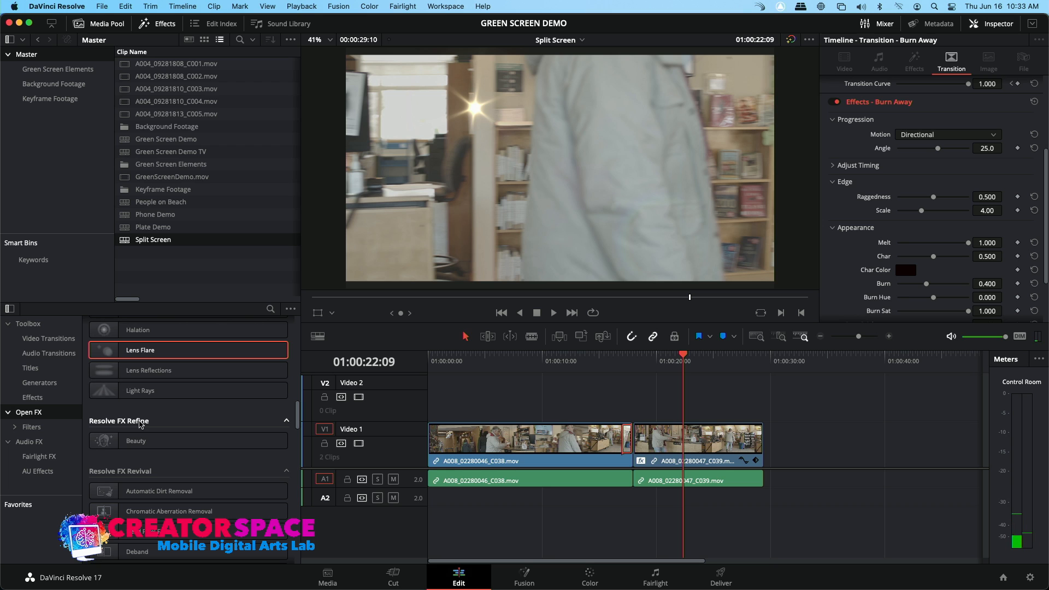
# Preview the Lens Reflections effect on the second clip, and undo both lens effects.
pyautogui.moveTo(137, 371); pyautogui.dragTo(689, 448)
pyautogui.press('space')
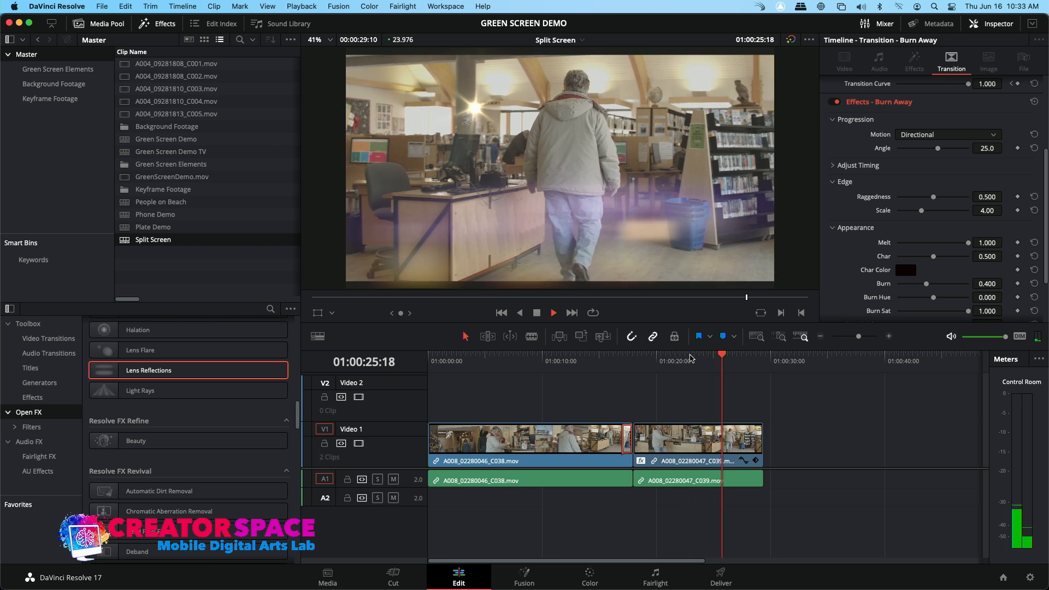
pyautogui.press('space')
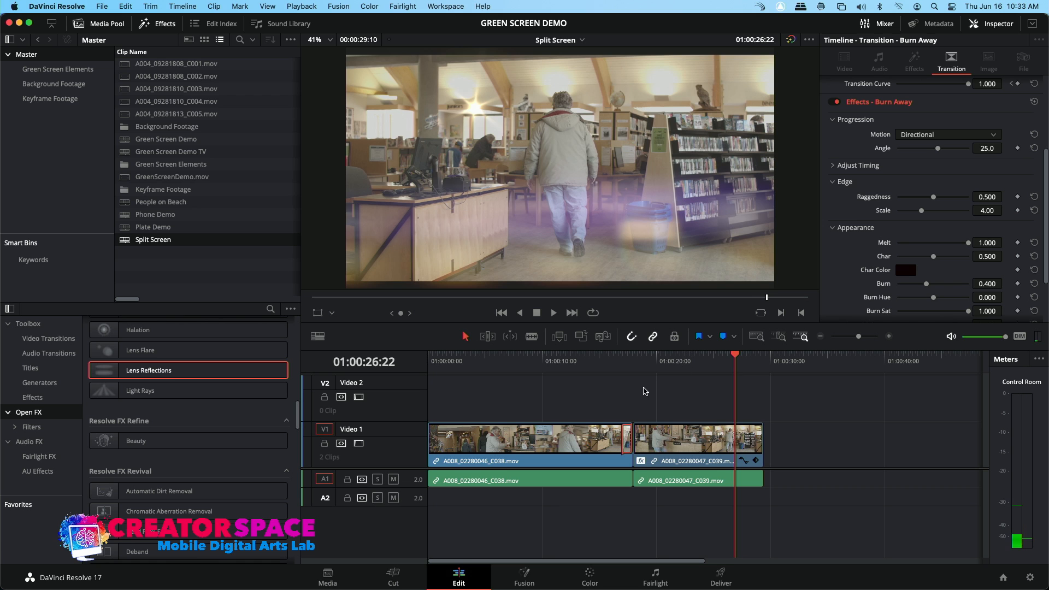
pyautogui.press('super+z')
pyautogui.press('super+z')
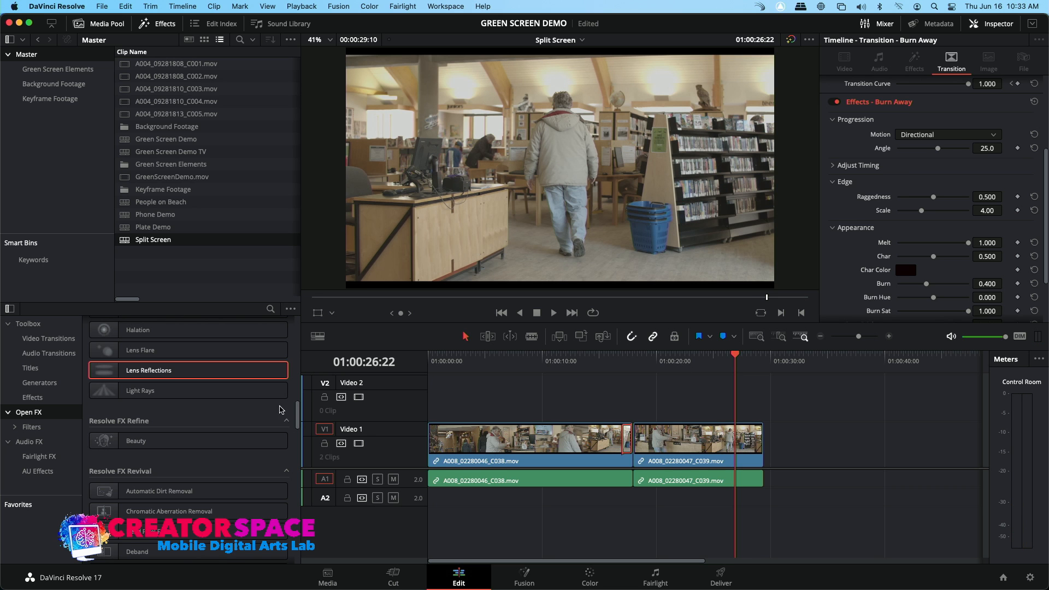
# Try the Pencil Sketch stylize effect on the second clip with playback, and undo it.
pyautogui.scroll(-3, 192, 490)
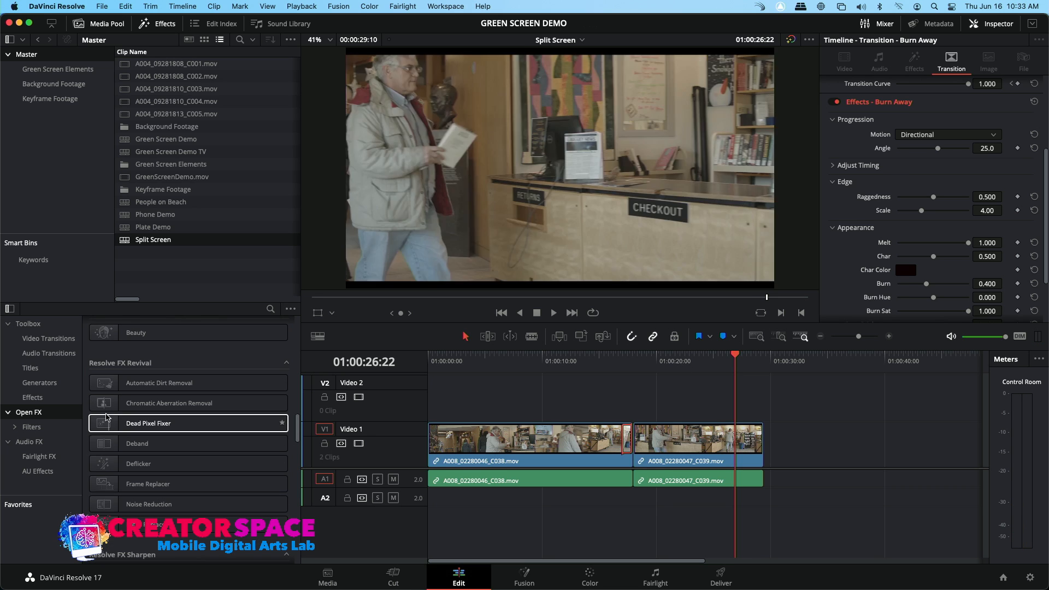
pyautogui.scroll(-2, 106, 432)
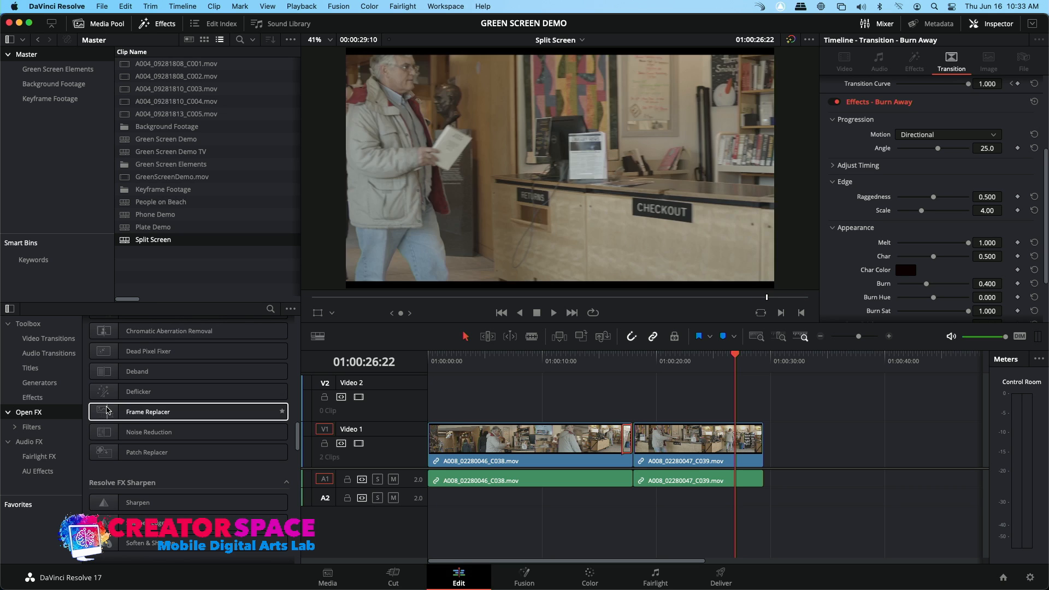
pyautogui.scroll(-2, 106, 397)
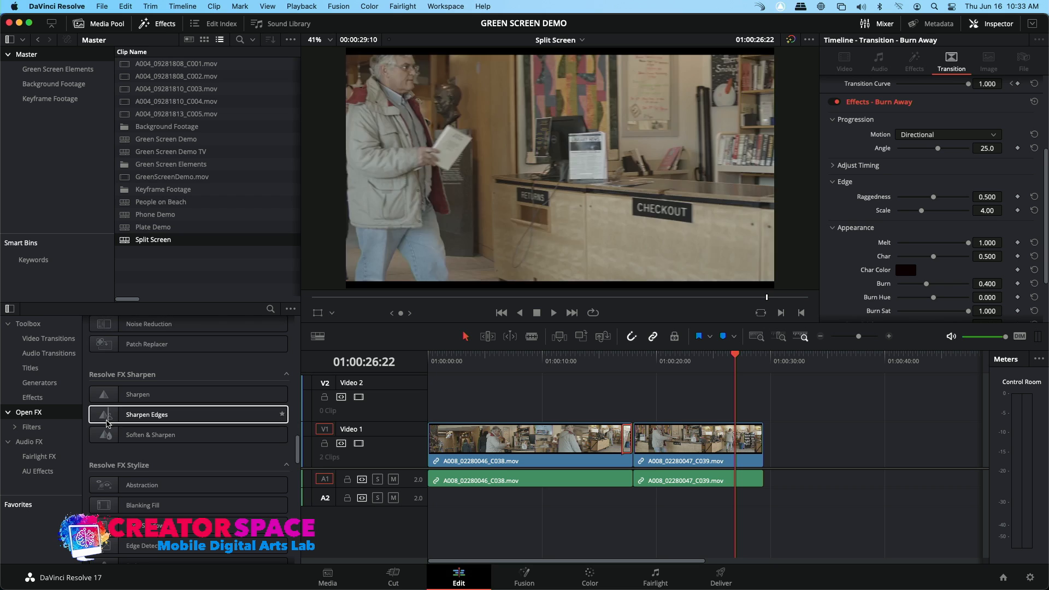
pyautogui.scroll(-1, 104, 428)
pyautogui.scroll(-1, 100, 427)
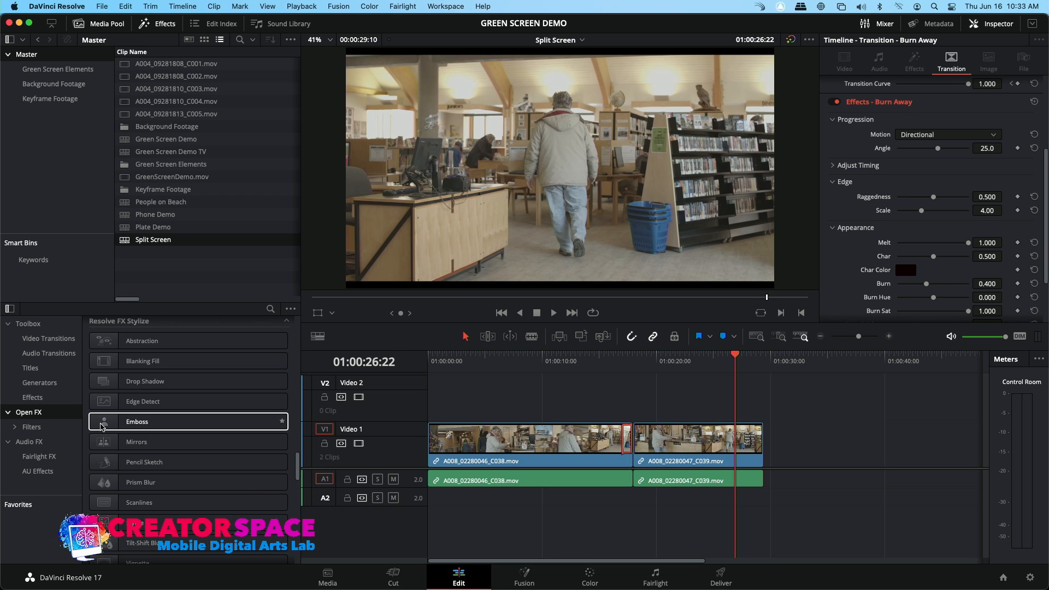
pyautogui.scroll(-1, 100, 427)
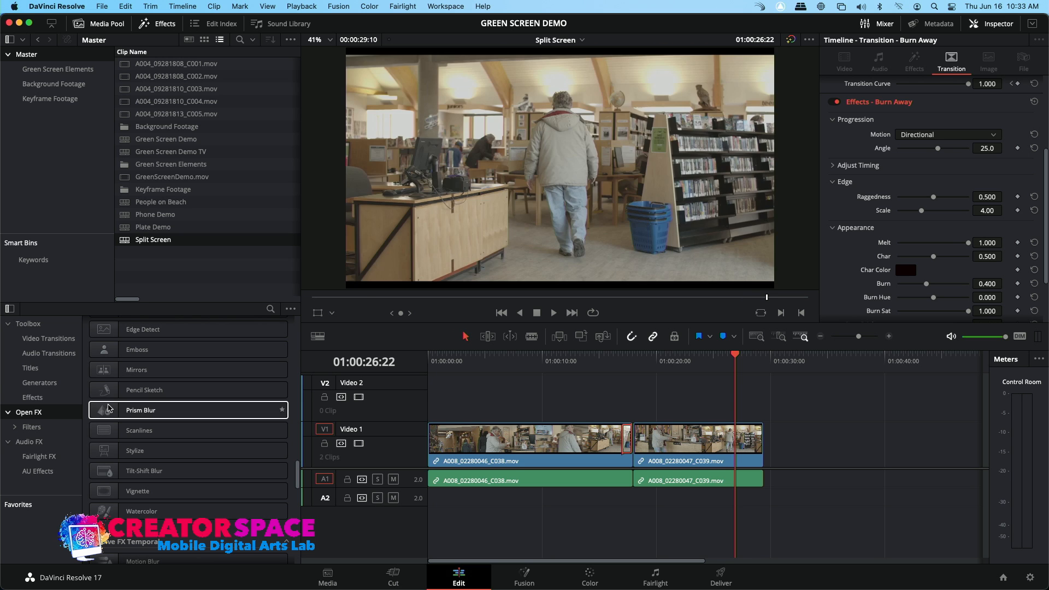
pyautogui.moveTo(106, 391)
pyautogui.mouseDown()
pyautogui.moveTo(380, 423)
pyautogui.moveTo(689, 440)
pyautogui.moveTo(678, 437)
pyautogui.mouseUp()
pyautogui.click(659, 370)
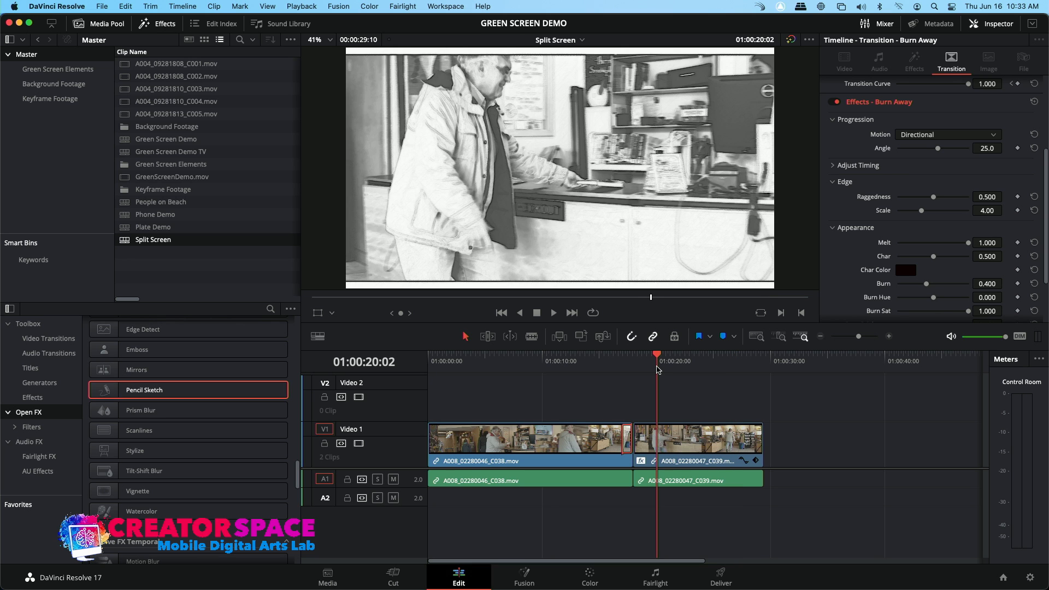
pyautogui.press('space')
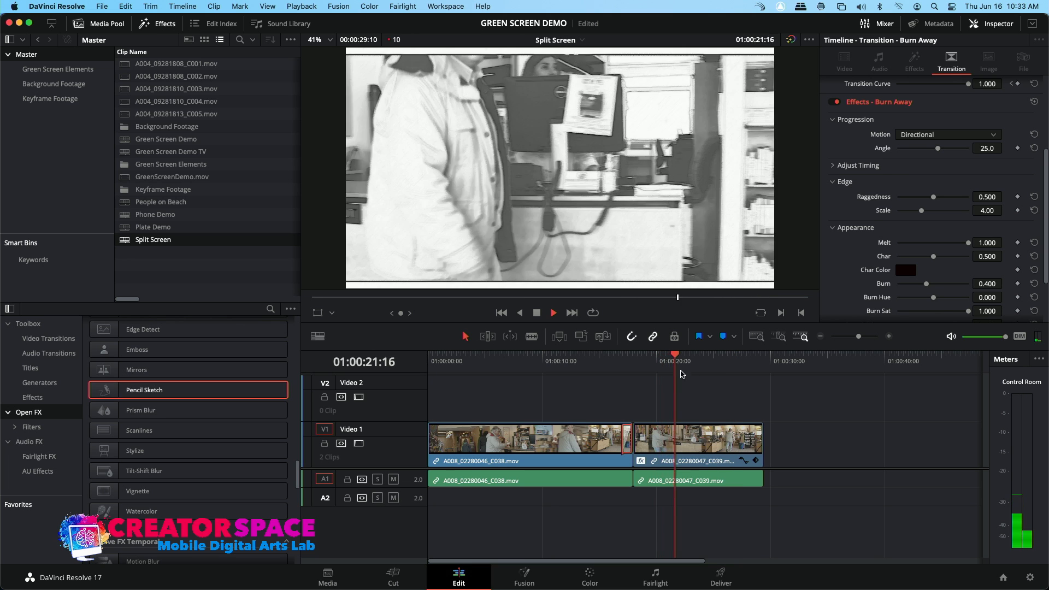
pyautogui.press('space')
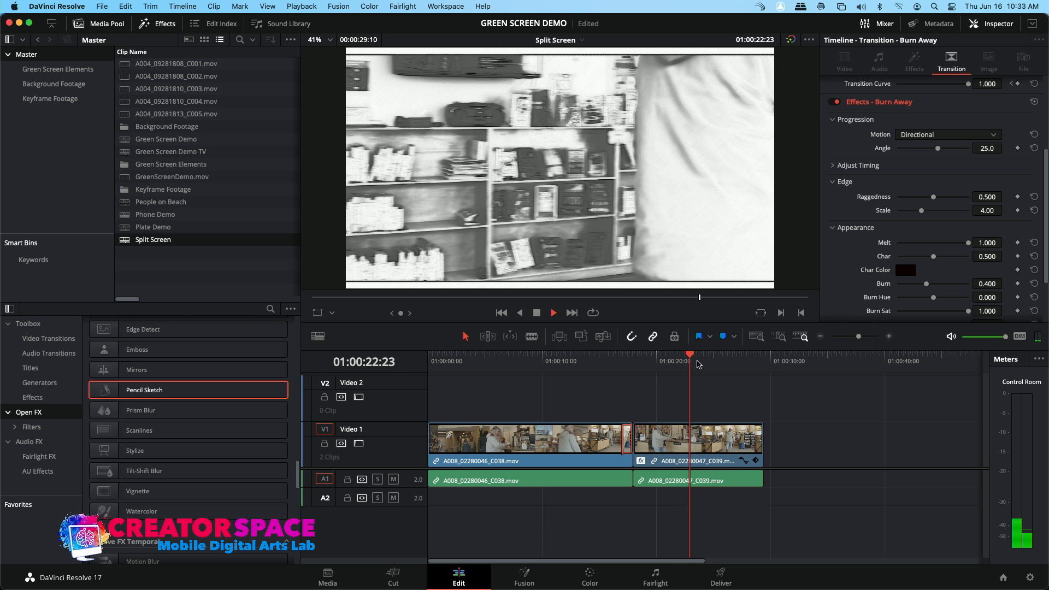
pyautogui.press('space')
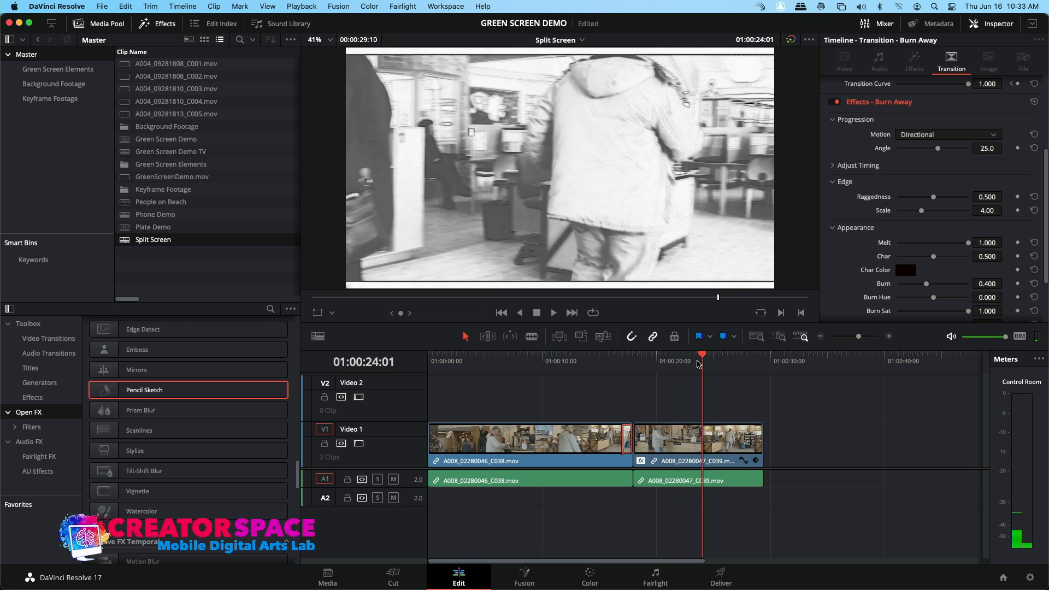
pyautogui.press('super+z')
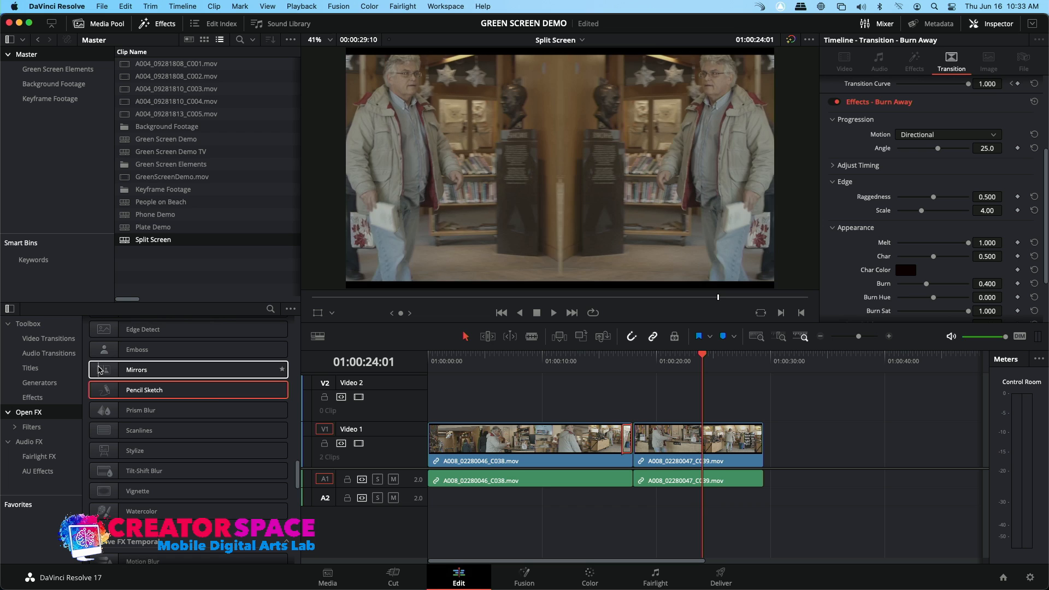
# Apply the Mirrors stylize effect to the second clip and play it back.
pyautogui.moveTo(107, 373); pyautogui.dragTo(688, 427)
pyautogui.click(667, 359)
pyautogui.press('space')
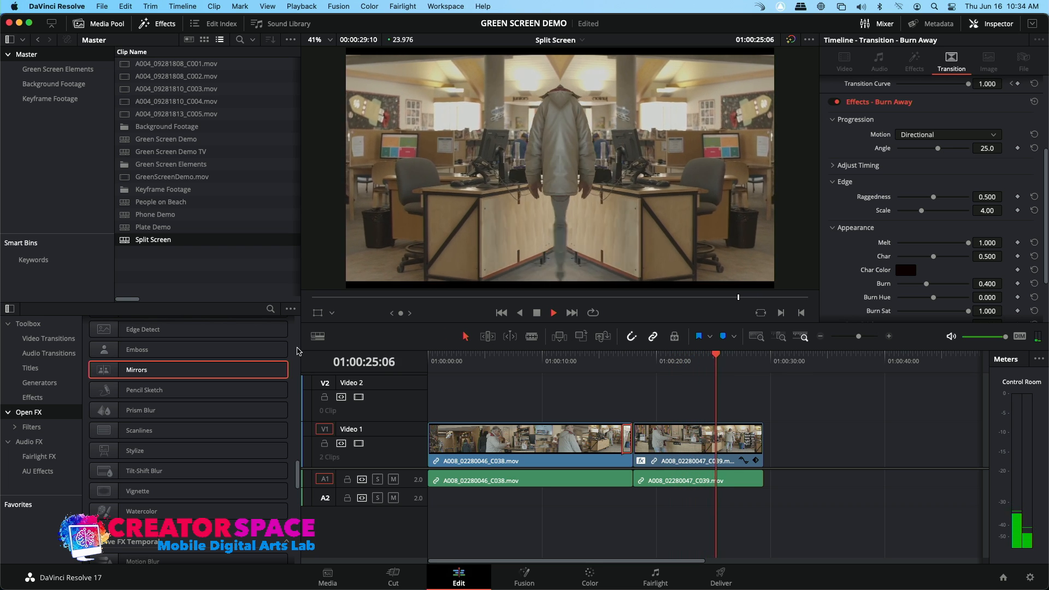
pyautogui.press('space')
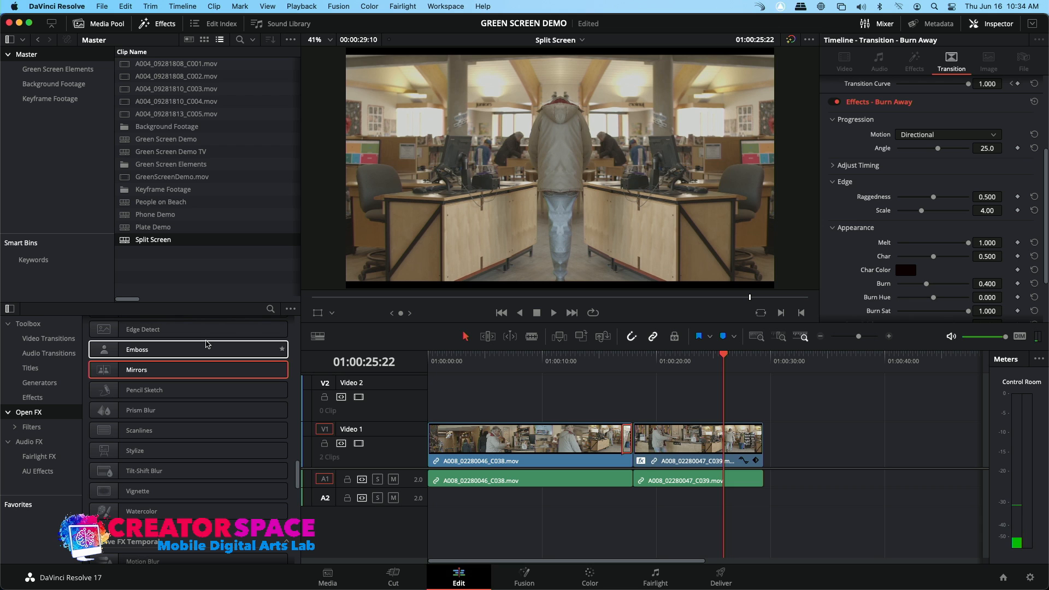
# Undo the Mirrors effect on the second clip, apply Vignette in its place, and open the clip's Open FX settings.
pyautogui.press('super+z')
pyautogui.moveTo(94, 489); pyautogui.dragTo(697, 436)
pyautogui.moveTo(722, 364); pyautogui.dragTo(672, 361)
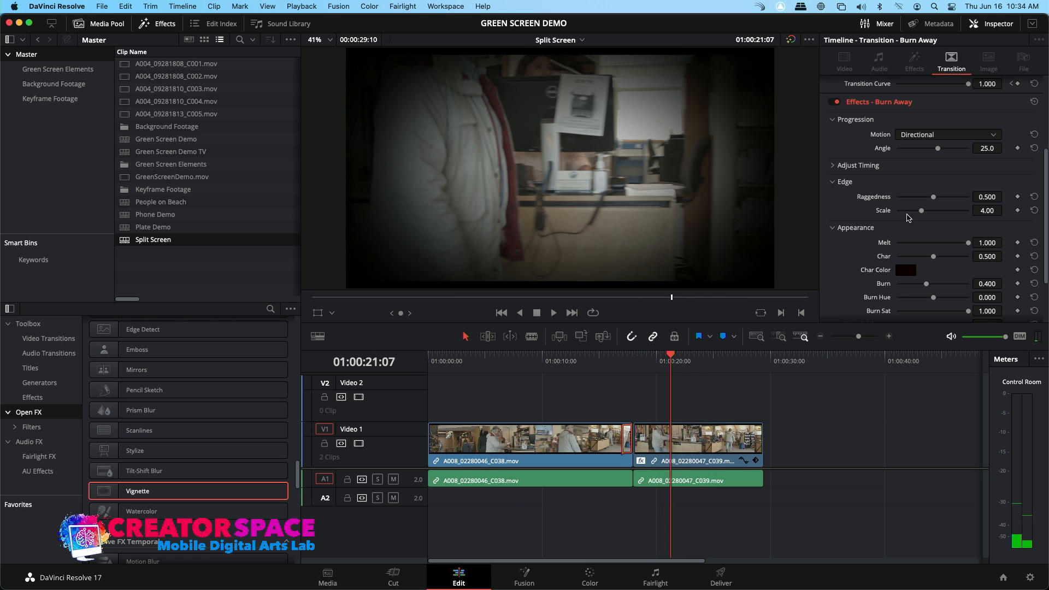
pyautogui.click(697, 457)
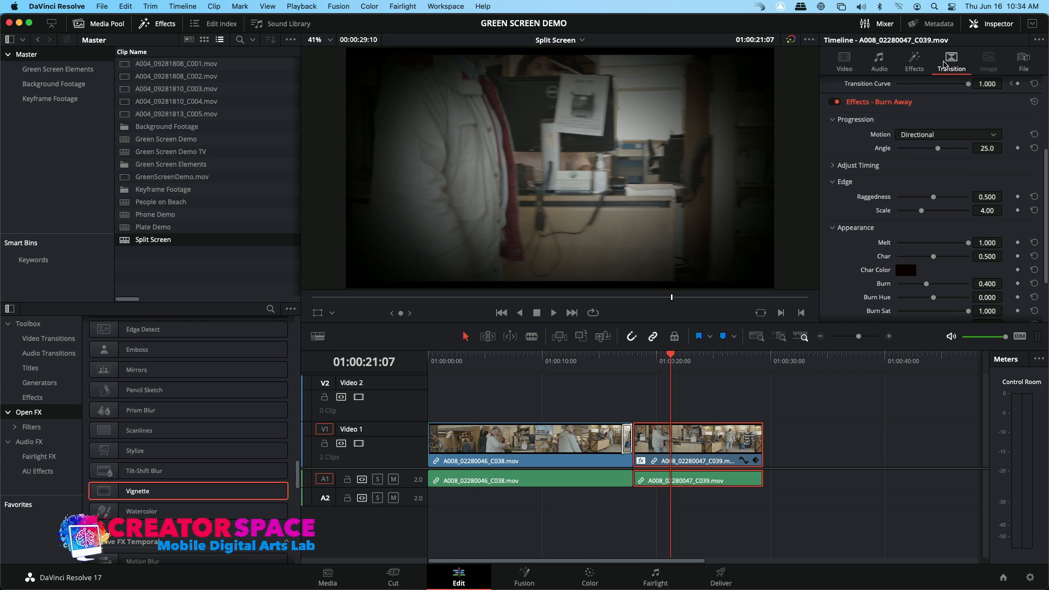
pyautogui.click(922, 66)
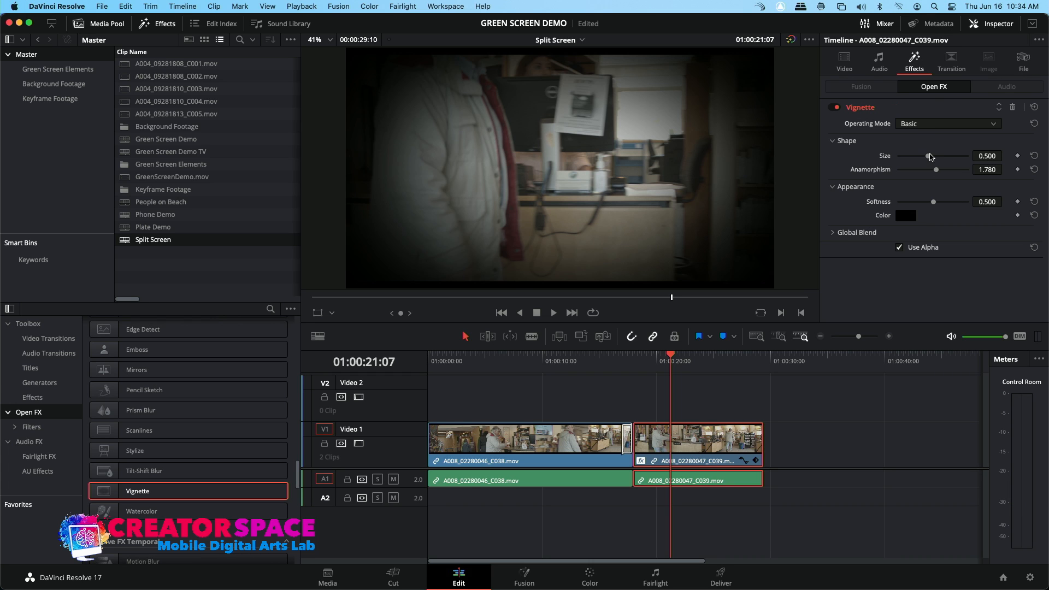
# Set the vignette's size to about 0.674, anamorphism to 1.676 and softness to 0.387, and play back the clip.
pyautogui.moveTo(925, 157)
pyautogui.mouseDown()
pyautogui.moveTo(953, 162)
pyautogui.moveTo(933, 172)
pyautogui.mouseUp()
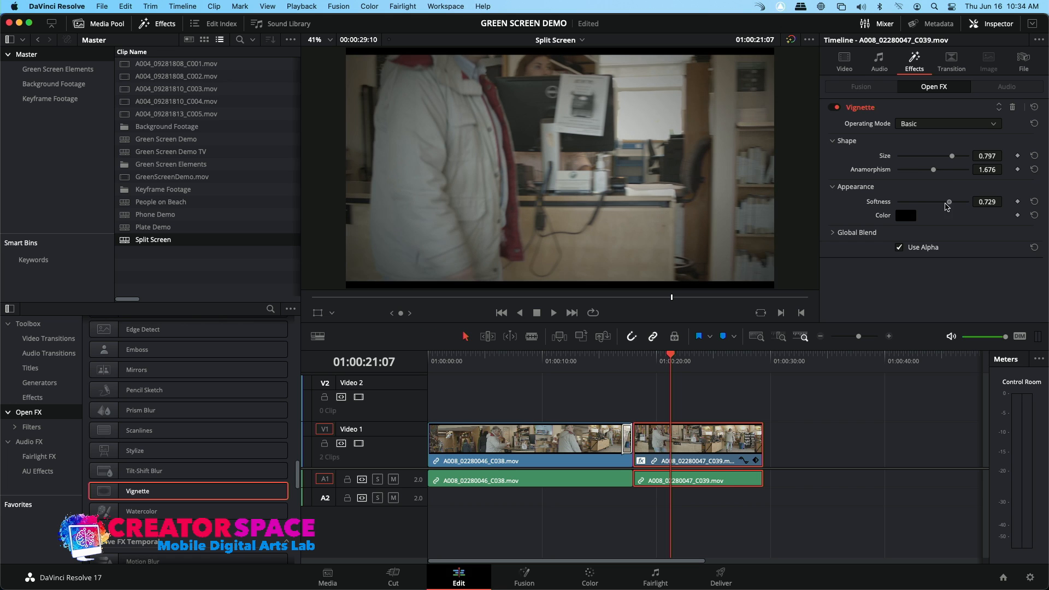
pyautogui.moveTo(934, 203)
pyautogui.mouseDown()
pyautogui.moveTo(894, 206)
pyautogui.moveTo(925, 212)
pyautogui.mouseUp()
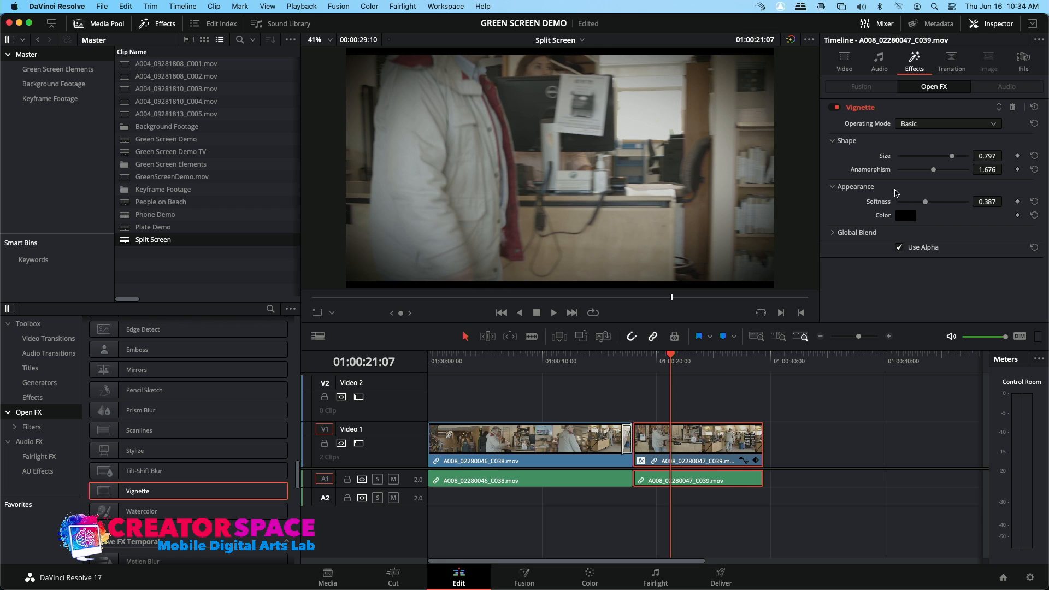
pyautogui.moveTo(954, 158); pyautogui.dragTo(943, 160)
pyautogui.press('space')
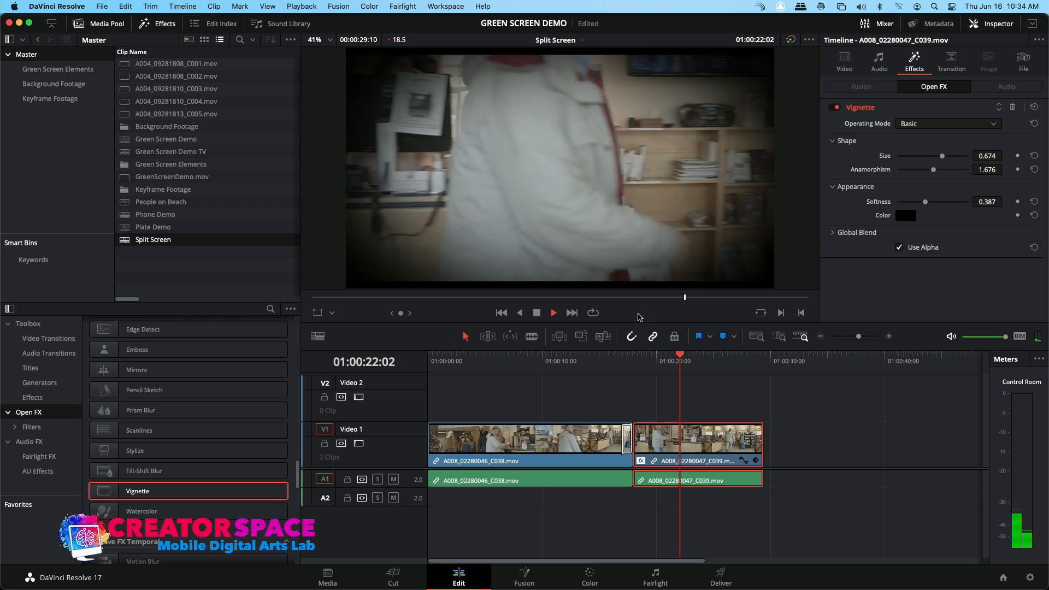
pyautogui.press('space')
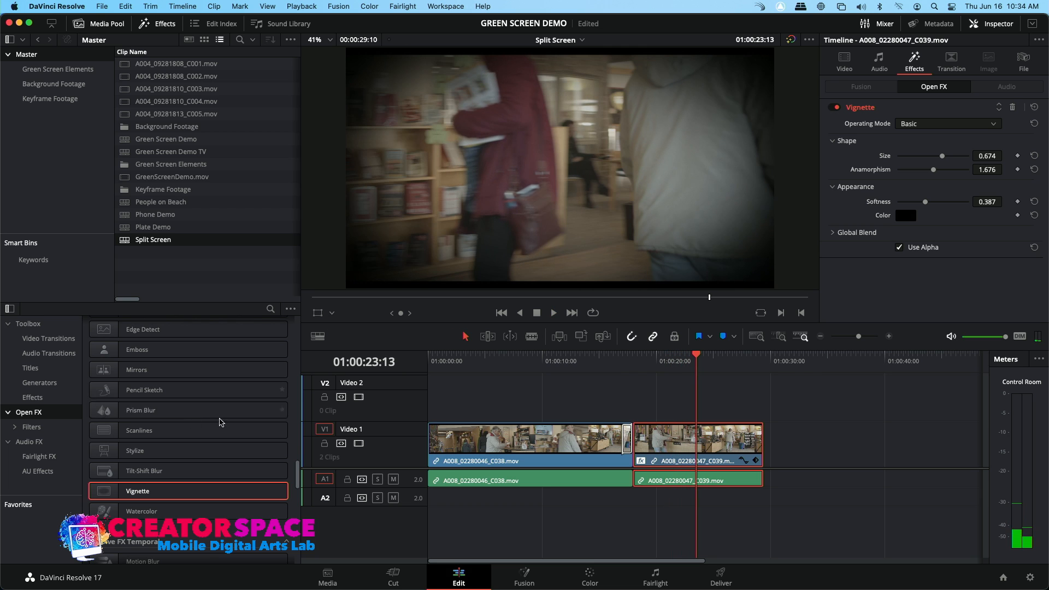
# Try the Watercolor effect on the second clip with playback, and undo it along with the last vignette size change.
pyautogui.moveTo(103, 515); pyautogui.dragTo(688, 453)
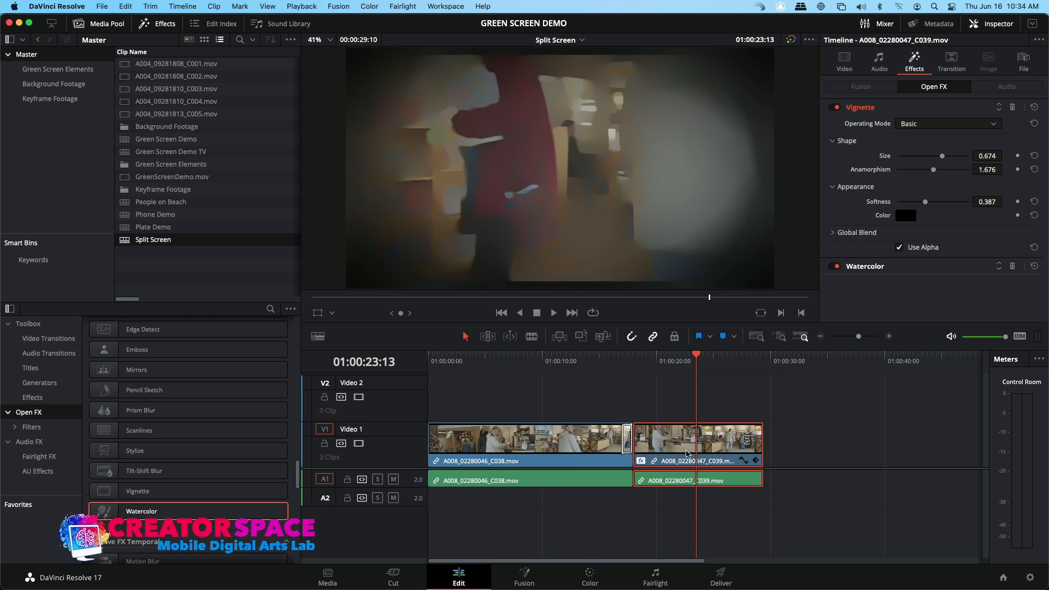
pyautogui.click(659, 360)
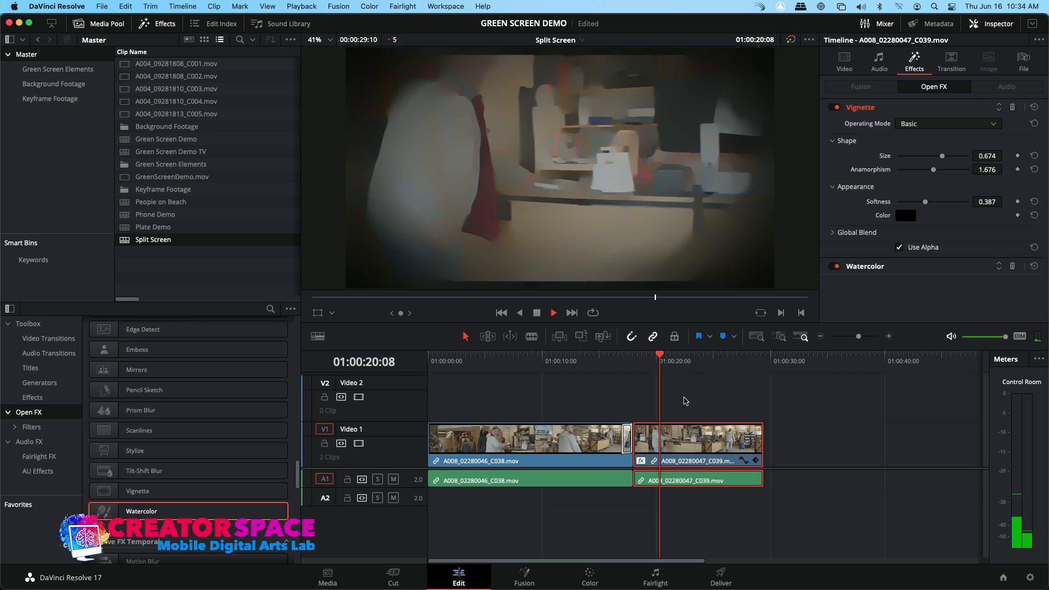
pyautogui.press('super+z')
pyautogui.press('super+z')
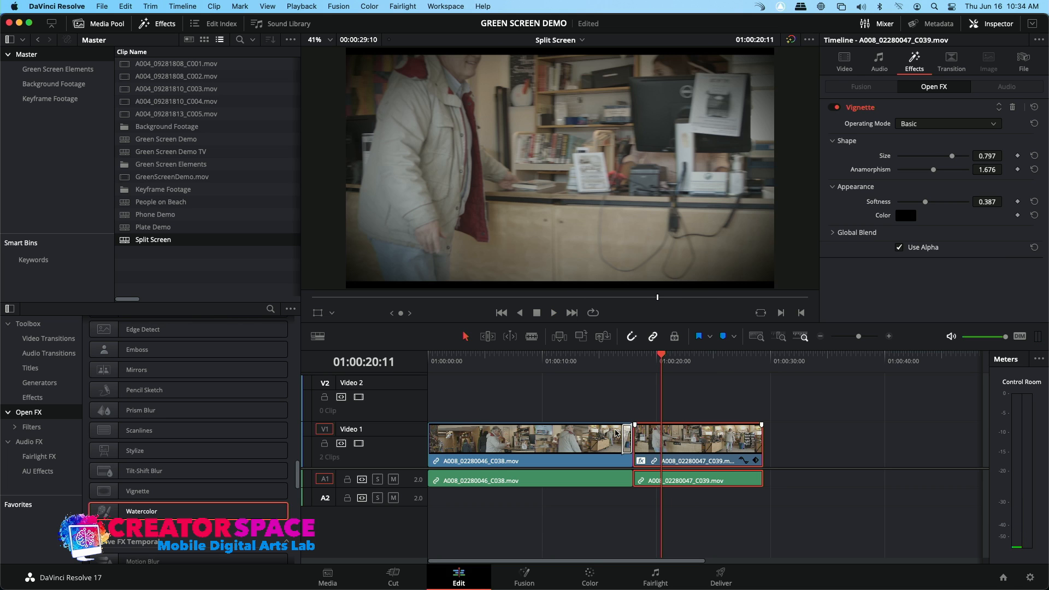
# Apply the Film Damage texture effect to the second clip on top of the vignette and play it back.
pyautogui.scroll(-8, 210, 417)
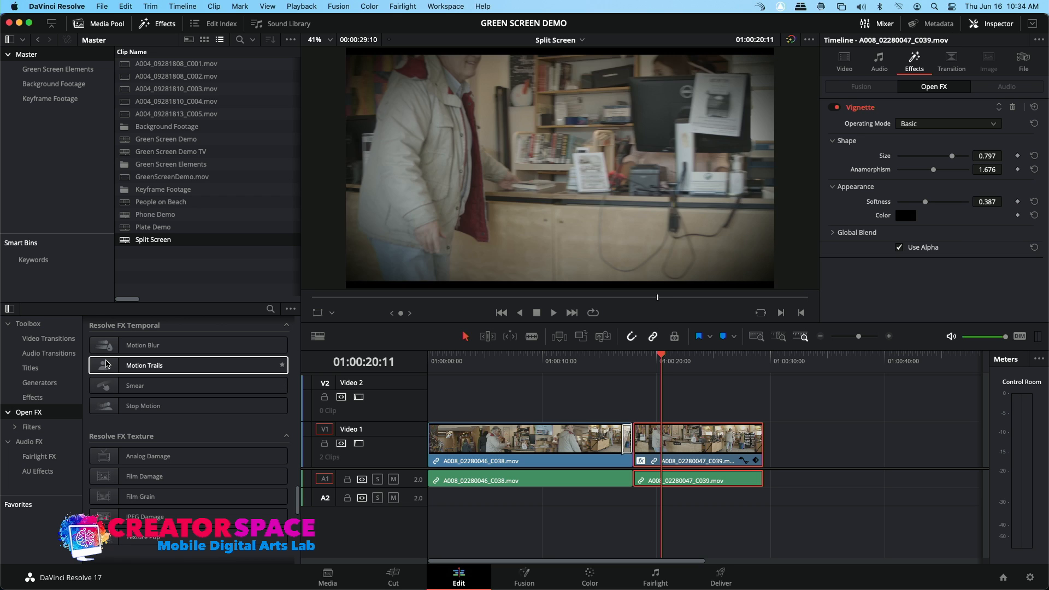
pyautogui.scroll(-3, 106, 369)
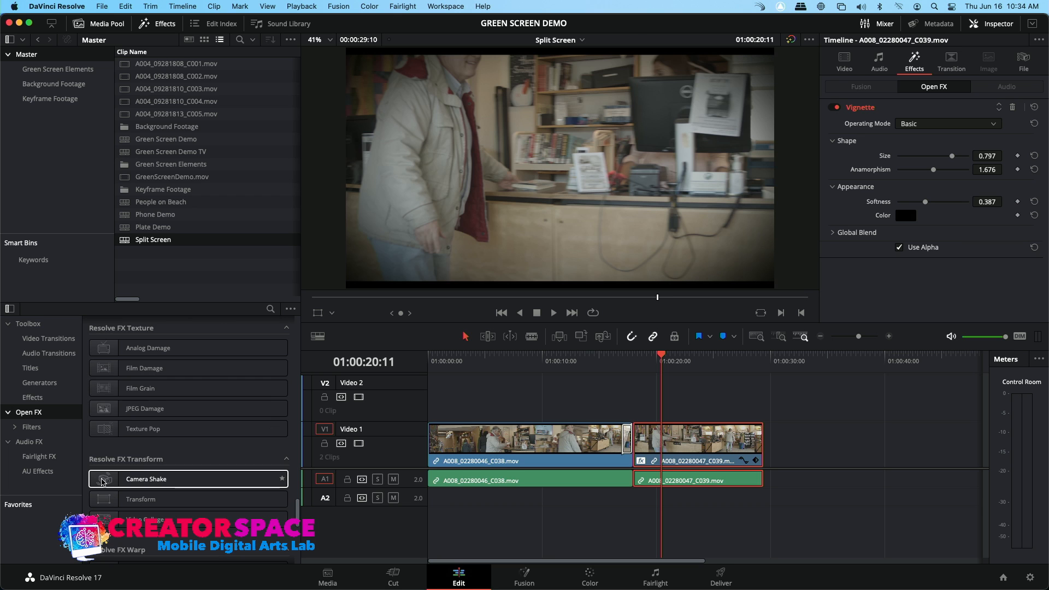
pyautogui.moveTo(344, 404); pyautogui.dragTo(682, 455)
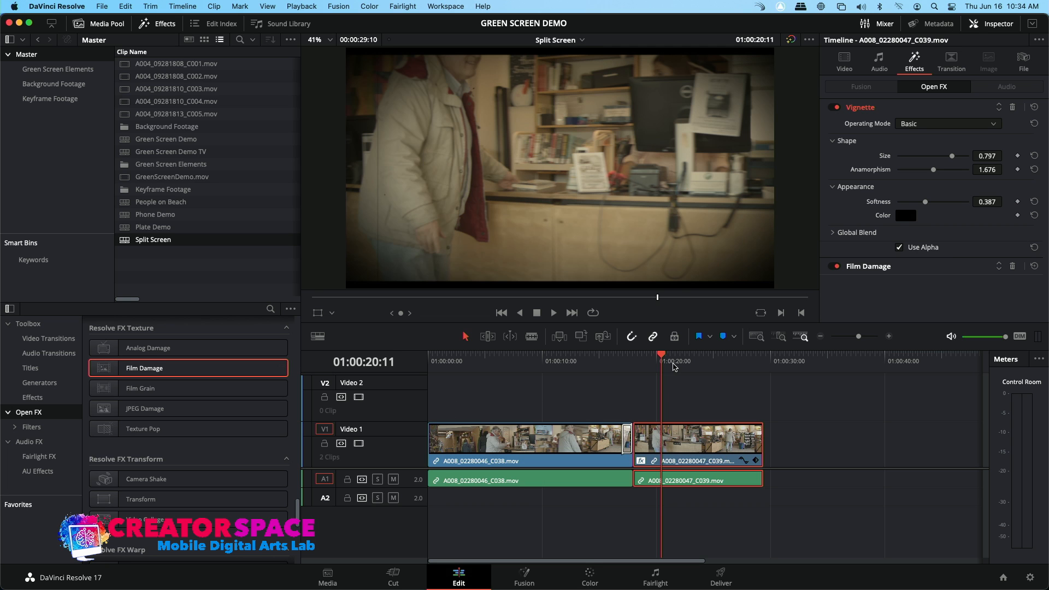
pyautogui.press('space')
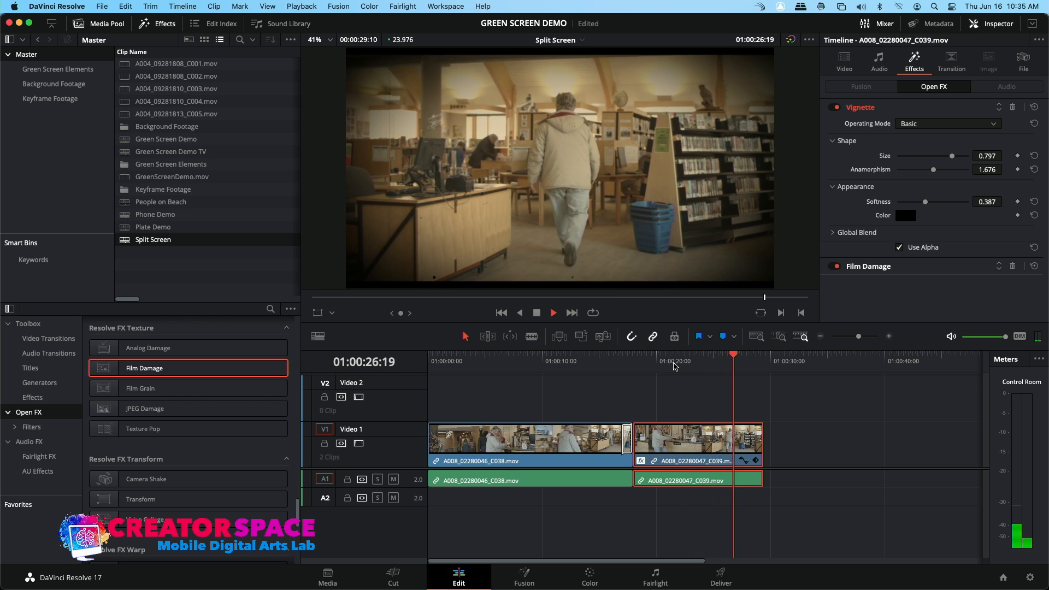
pyautogui.click(651, 360)
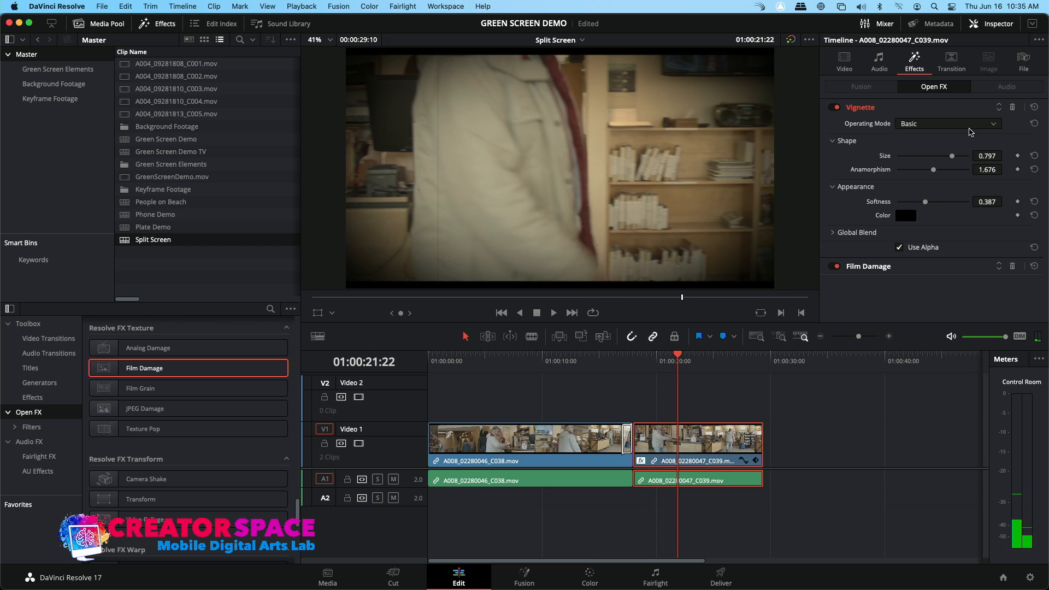
# Remove the Vignette effect from the second clip and play back the clip with only Film Damage.
pyautogui.press('space')
pyautogui.click(1013, 107)
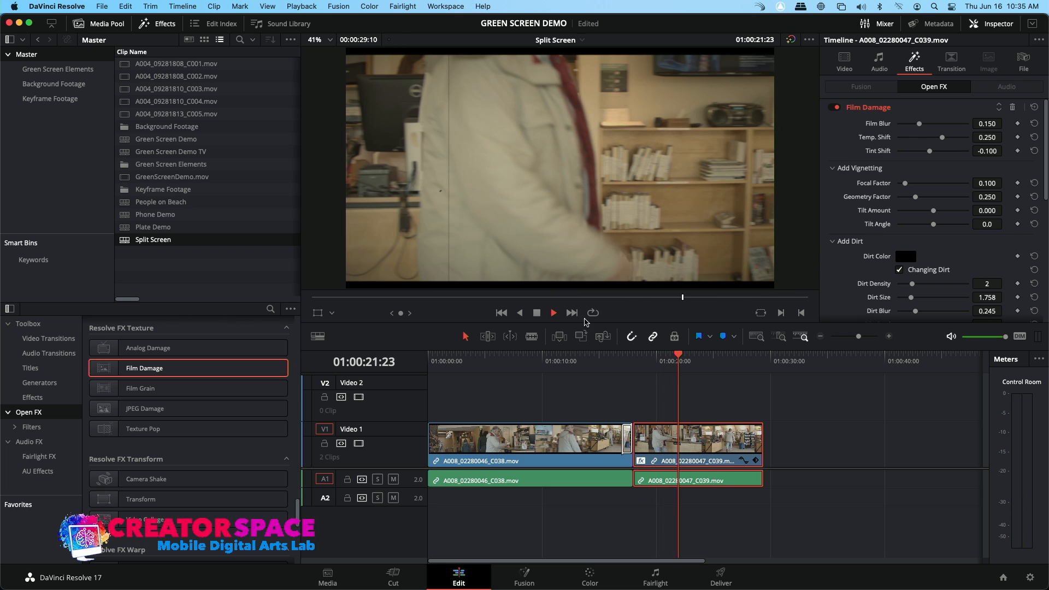
pyautogui.press('space')
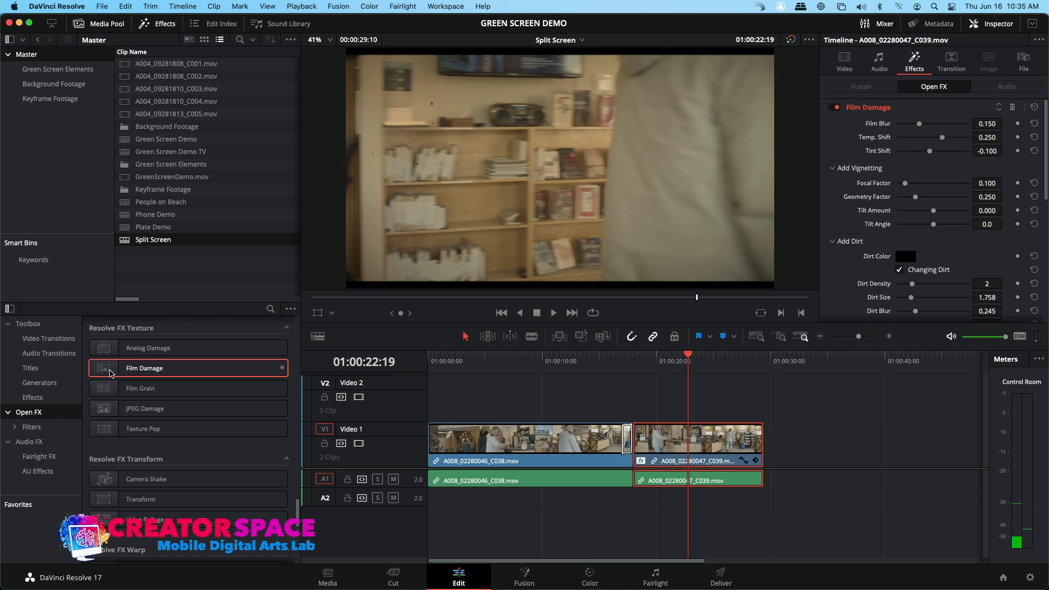
# Replace Film Damage on the second clip with Film Grain, using the 35mm Reversal BW preset and about 0.806 opacity.
pyautogui.moveTo(112, 388); pyautogui.dragTo(671, 454)
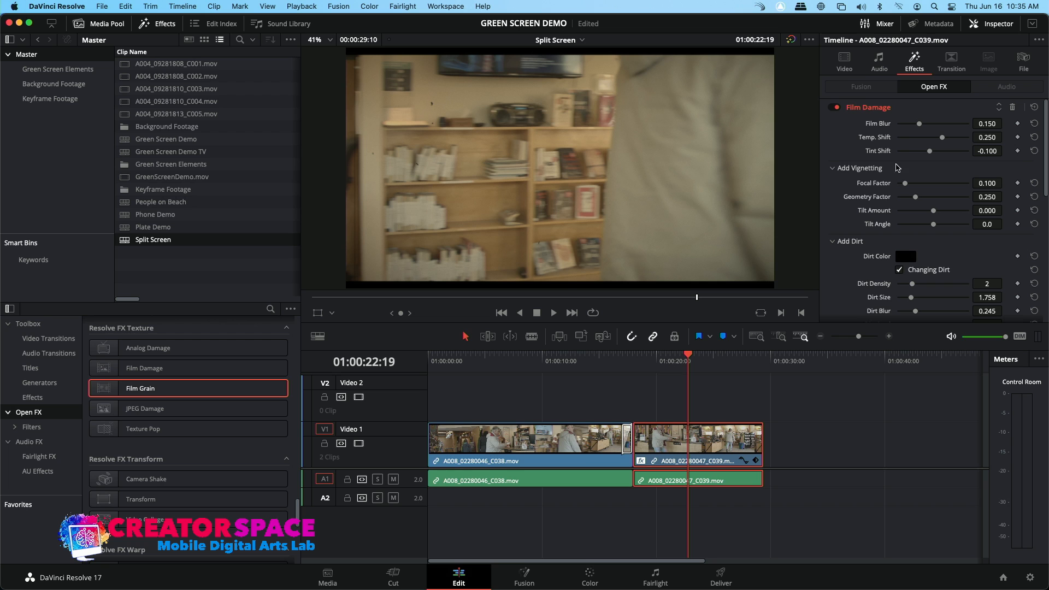
pyautogui.click(1013, 107)
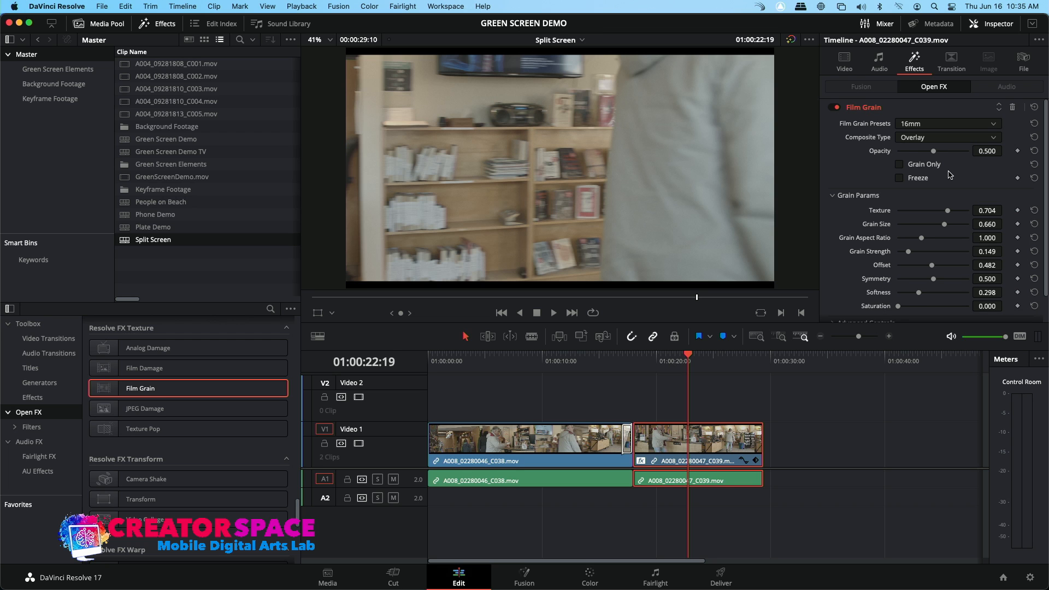
pyautogui.click(950, 124)
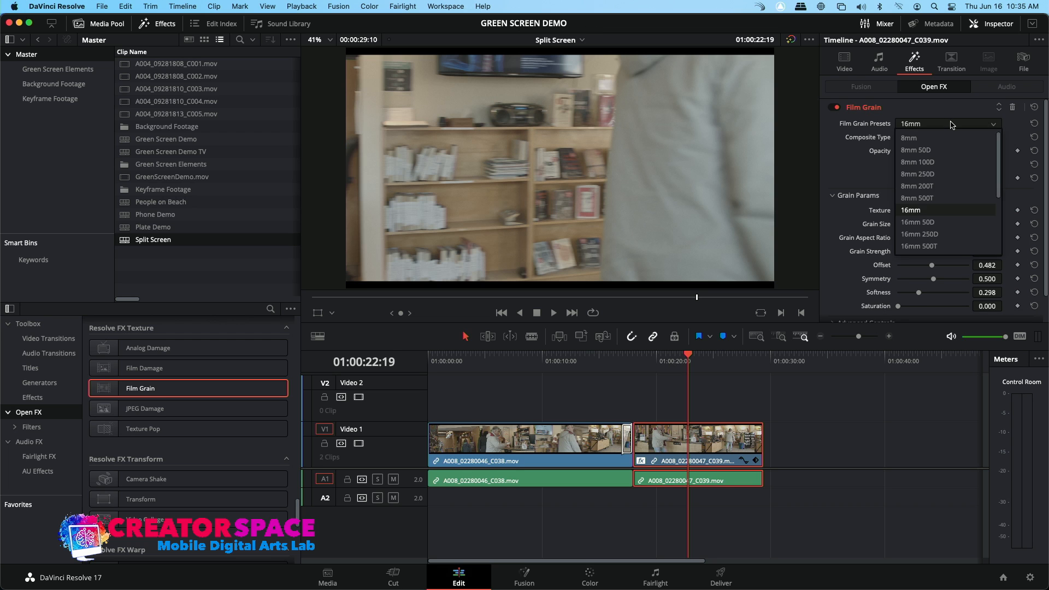
pyautogui.scroll(-4, 942, 192)
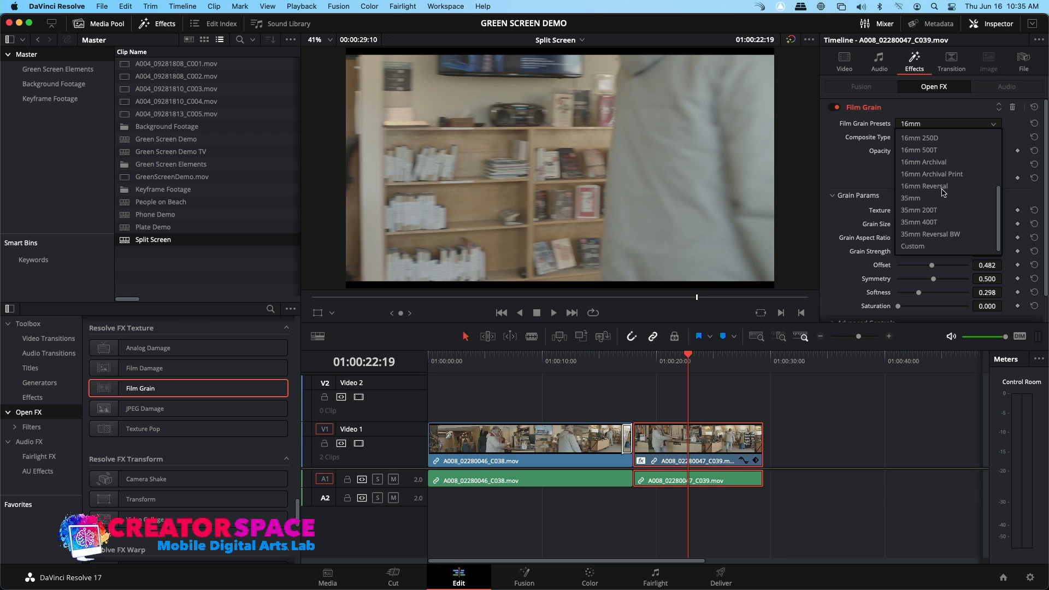
pyautogui.click(932, 234)
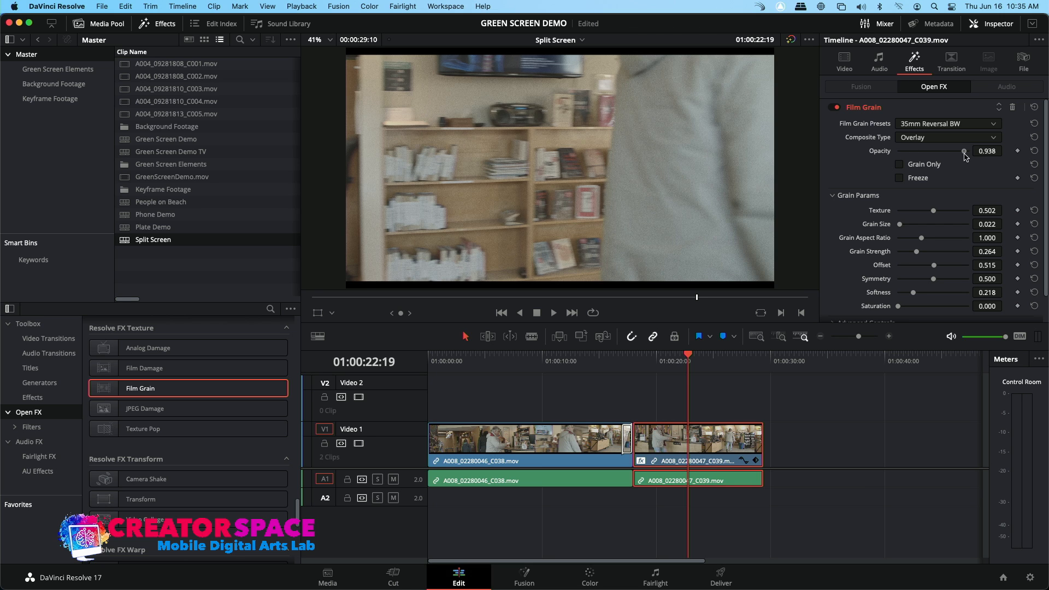
# Play back the second clip, including from its start, to examine the film grain.
pyautogui.press('space')
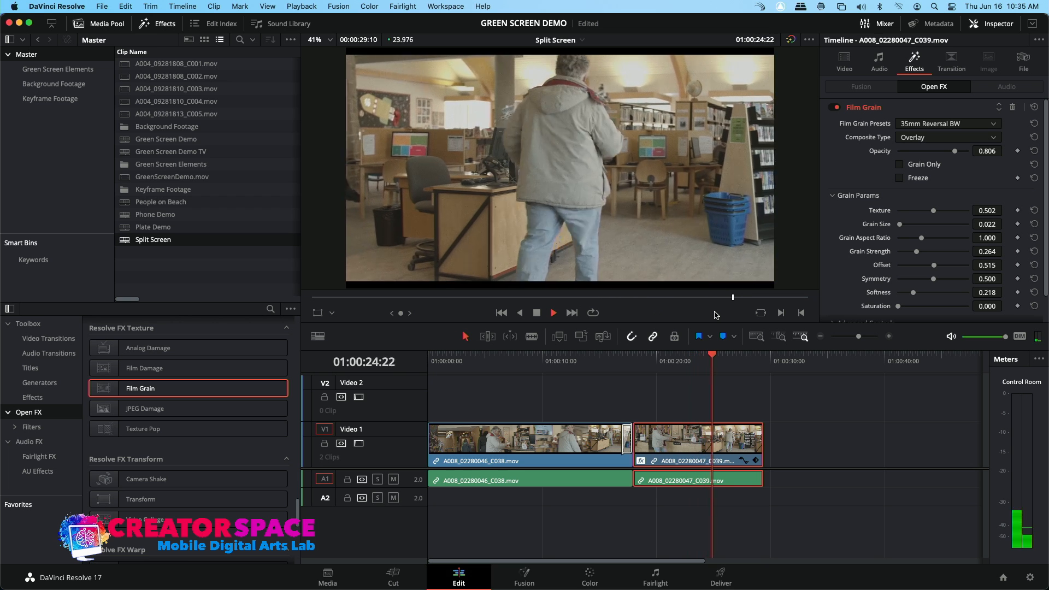
pyautogui.press('space')
pyautogui.click(637, 360)
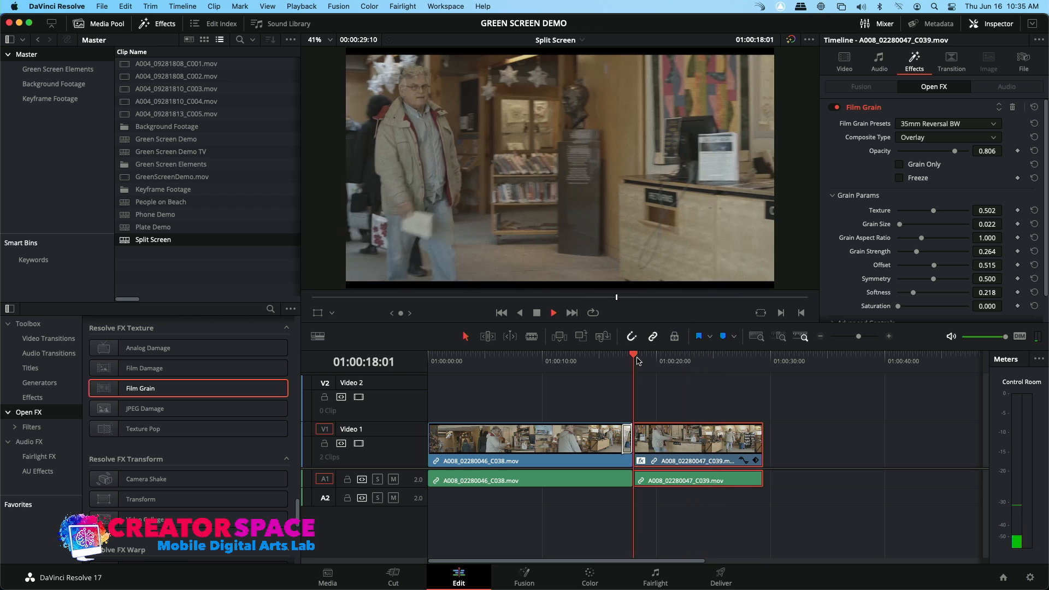
pyautogui.press('space')
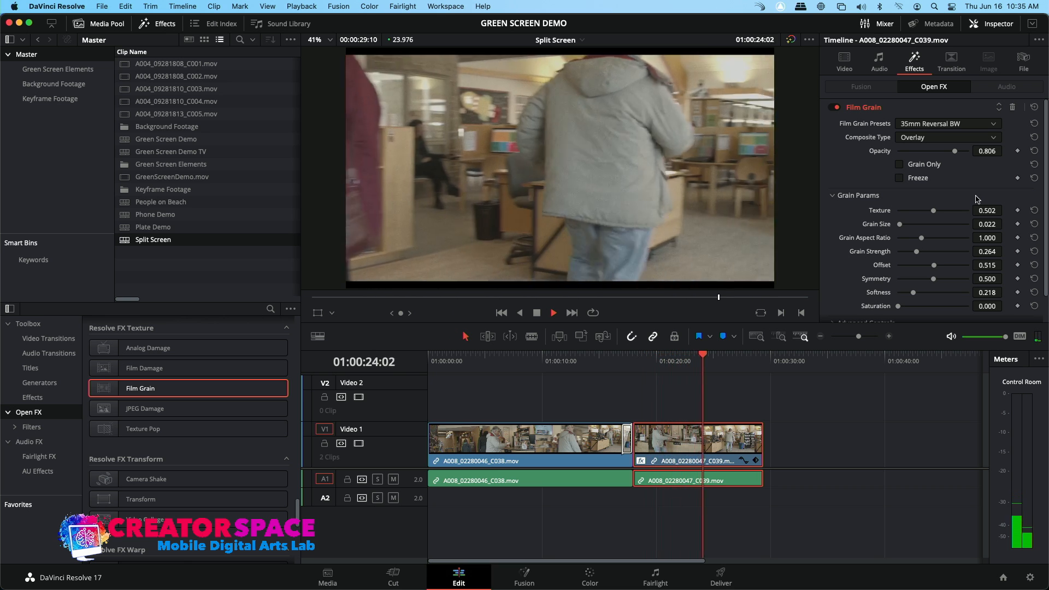
pyautogui.press('space')
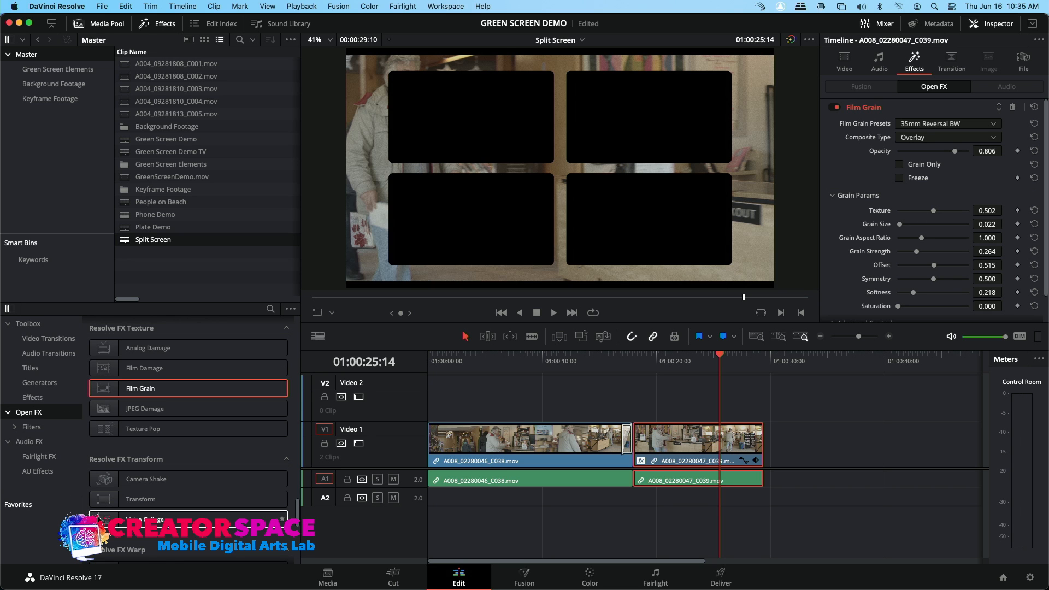
# Apply the CCTV Fusion effect to the second clip and play it back.
pyautogui.scroll(-6, 107, 464)
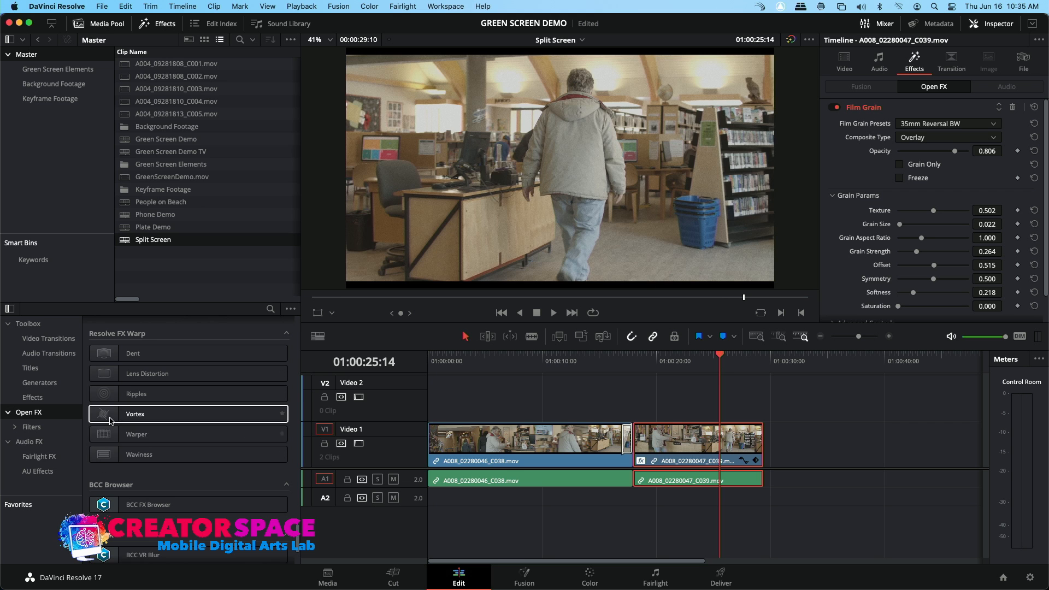
pyautogui.click(674, 370)
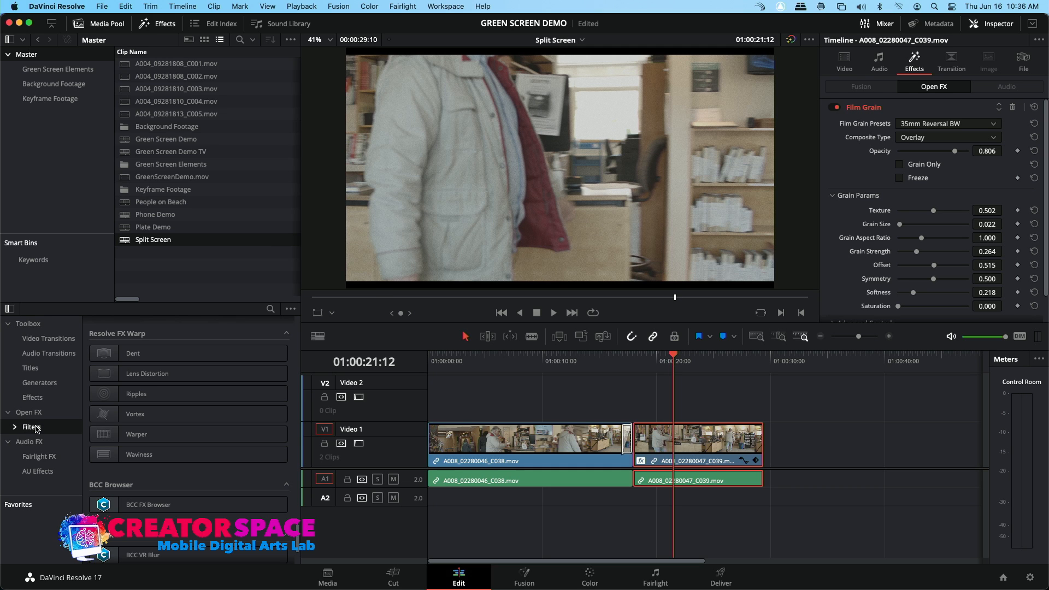
pyautogui.click(38, 399)
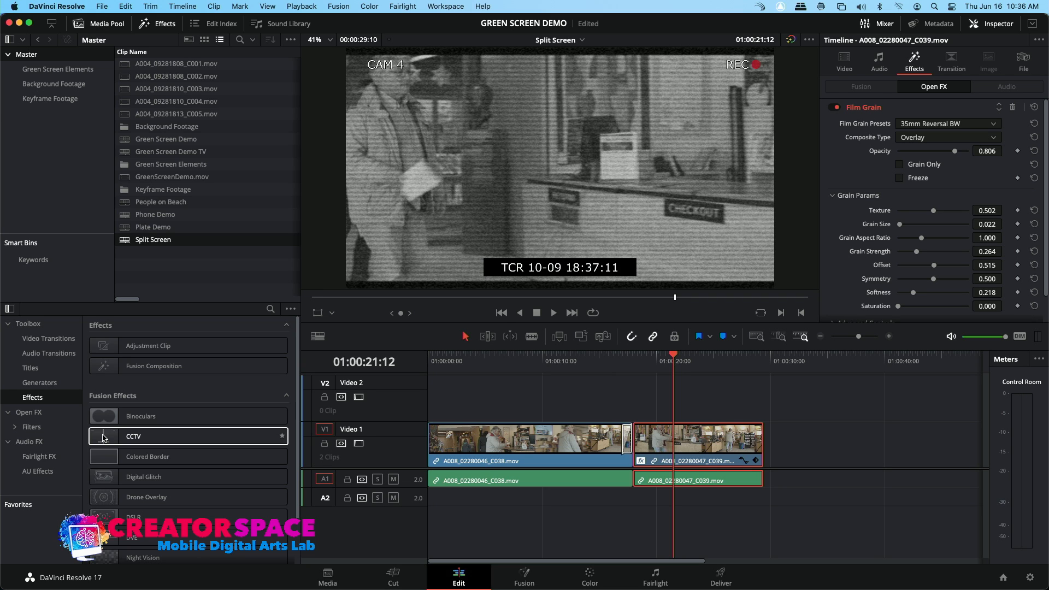
pyautogui.moveTo(103, 437); pyautogui.dragTo(688, 440)
pyautogui.click(684, 365)
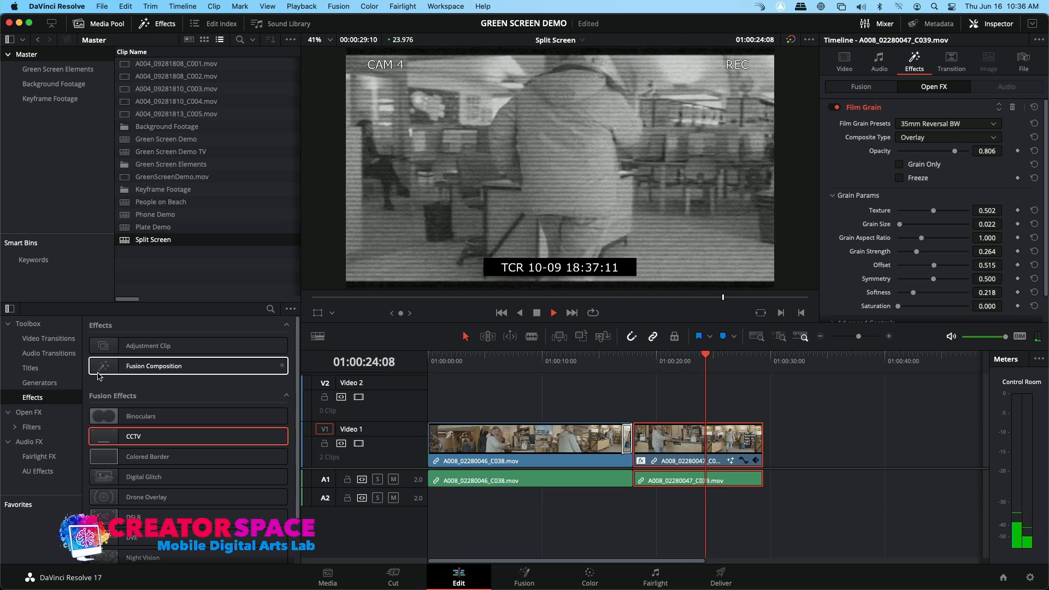
pyautogui.press('space')
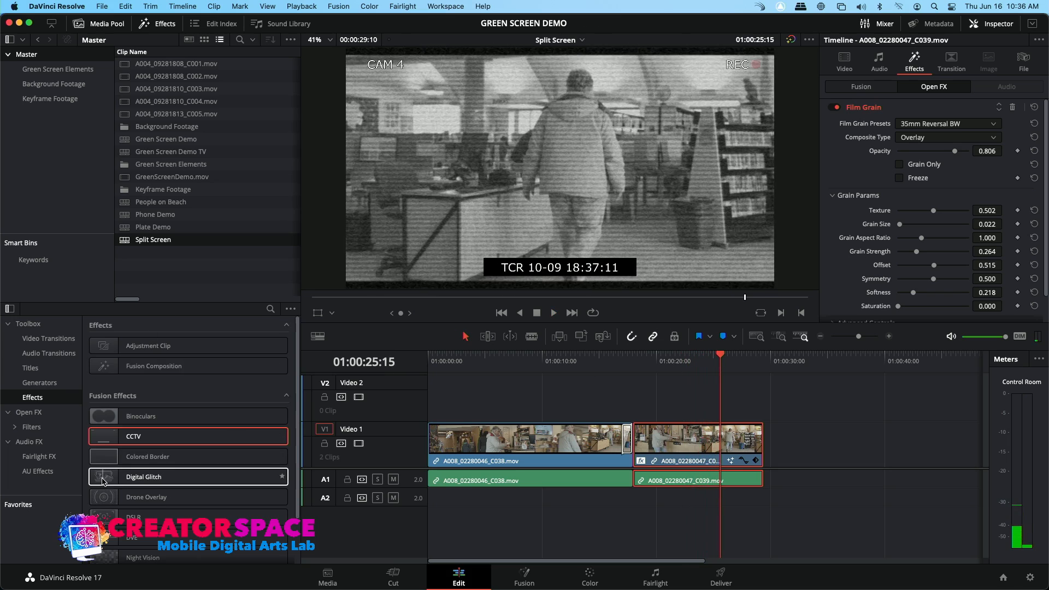
# Try the Digital Glitch Fusion effect on the second clip with playback, and undo both it and the CCTV effect.
pyautogui.moveTo(164, 473); pyautogui.dragTo(700, 452)
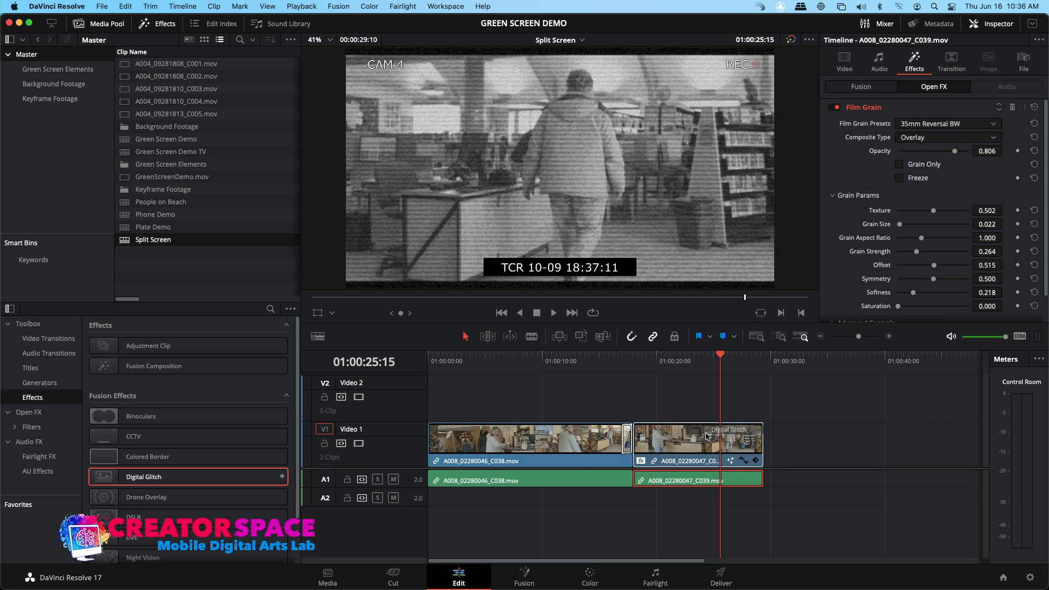
pyautogui.click(673, 362)
pyautogui.press('space')
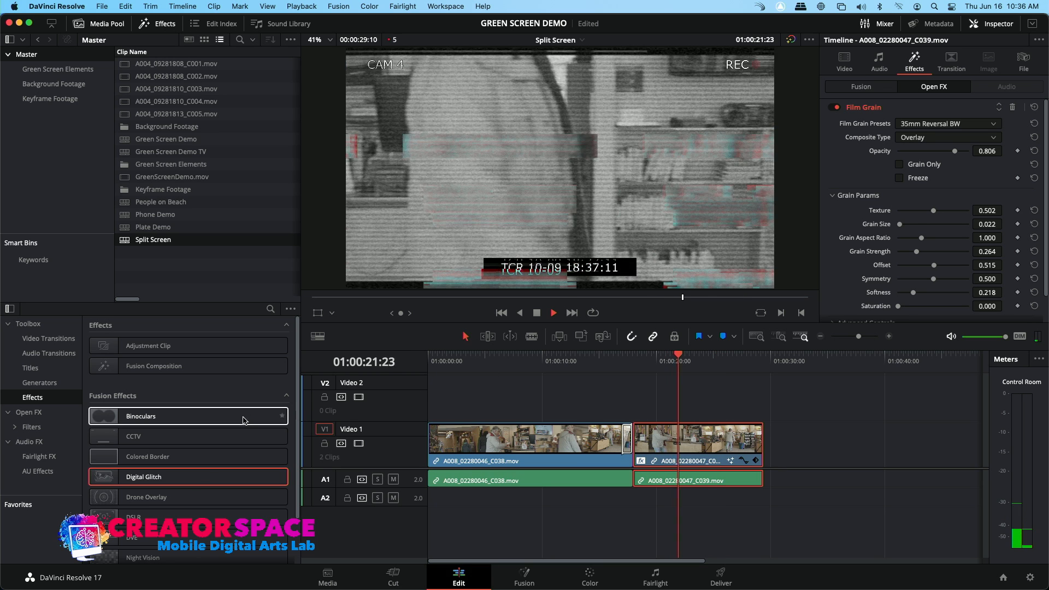
pyautogui.press('space')
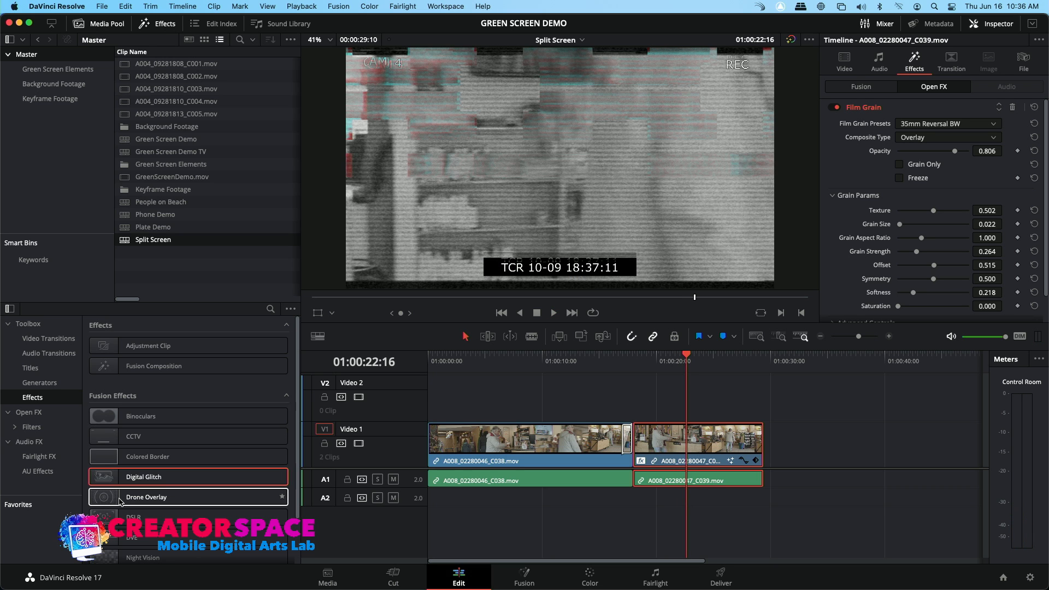
pyautogui.press('super+z')
pyautogui.press('super+z')
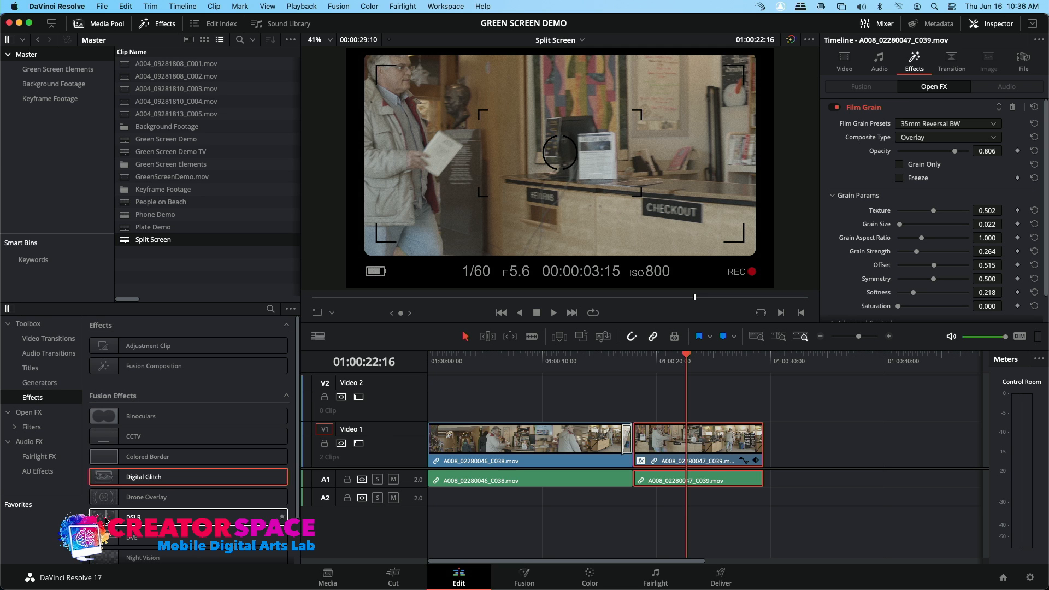
pyautogui.scroll(-2, 107, 542)
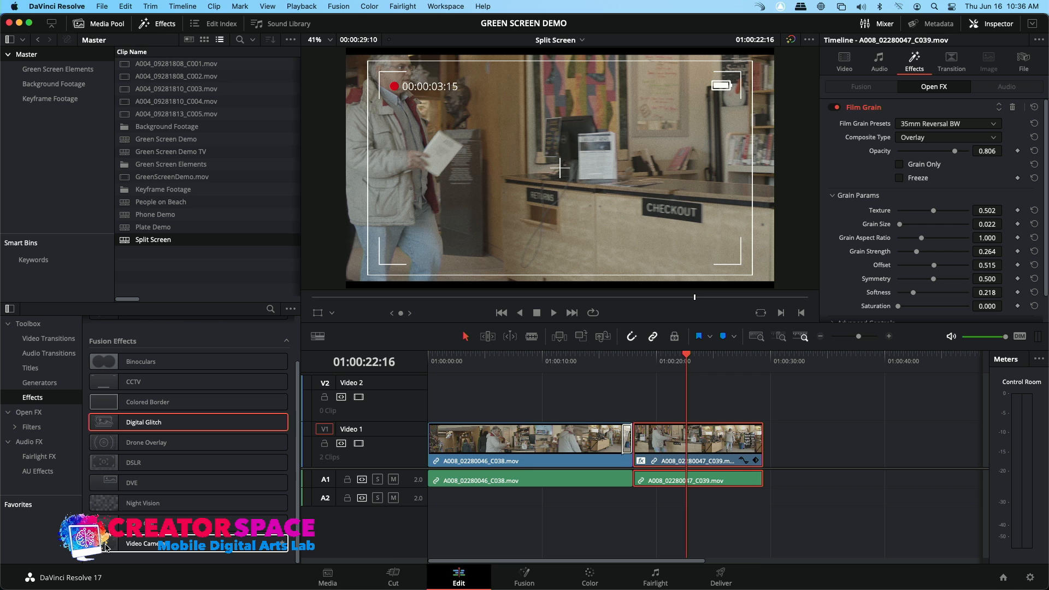
pyautogui.scroll(2, 109, 485)
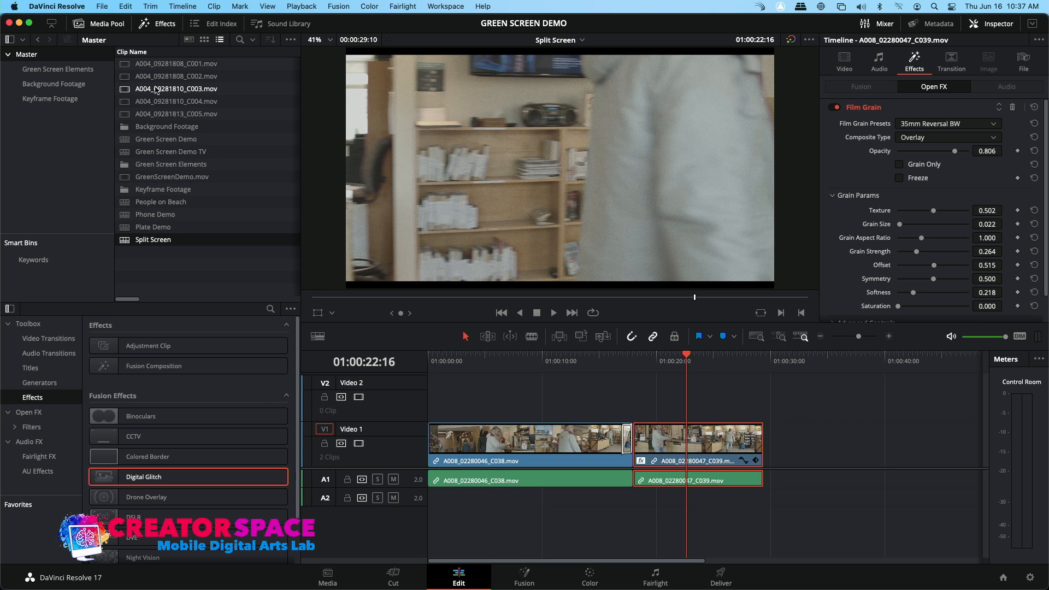
# Open the Key Frame Sample timeline from the Keyframe Footage bin and select its first clip.
pyautogui.click(40, 100)
pyautogui.doubleClick(143, 253)
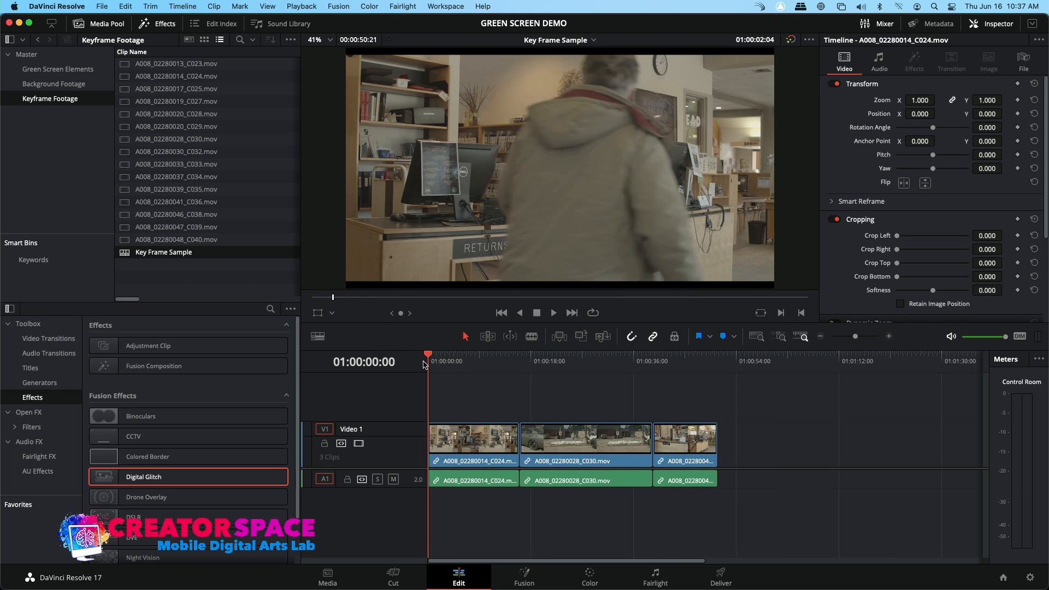
pyautogui.click(476, 453)
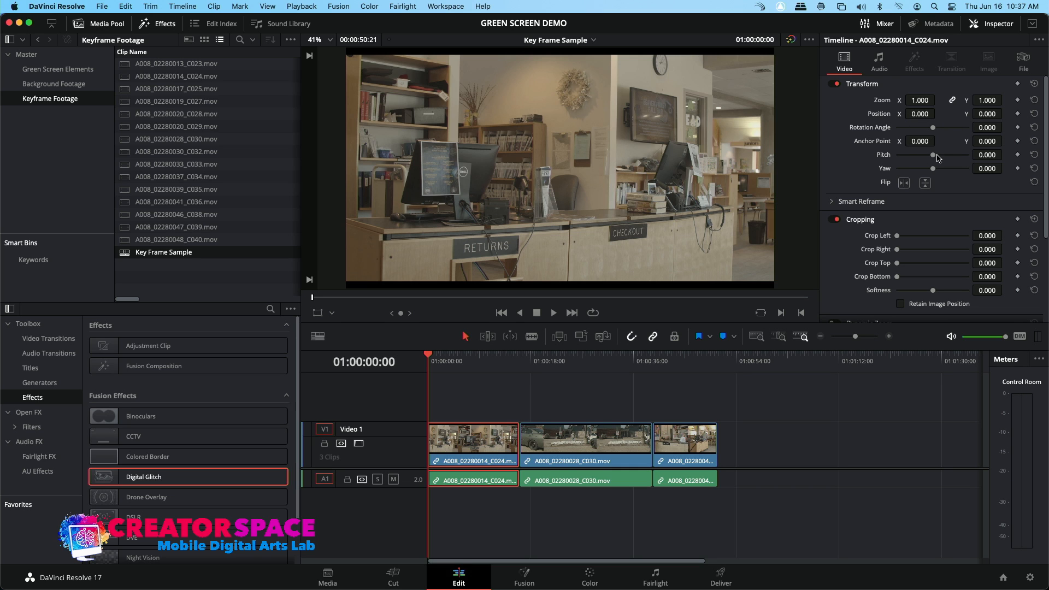
# Try the horizontal and vertical flips on the first clip, turning each one off again.
pyautogui.click(905, 183)
pyautogui.click(905, 184)
pyautogui.click(926, 183)
pyautogui.click(926, 184)
# Keyframe the first clip's transform at its start and set a zoom of 1.980 on its last frame, 01:00:16:00.
pyautogui.click(1018, 84)
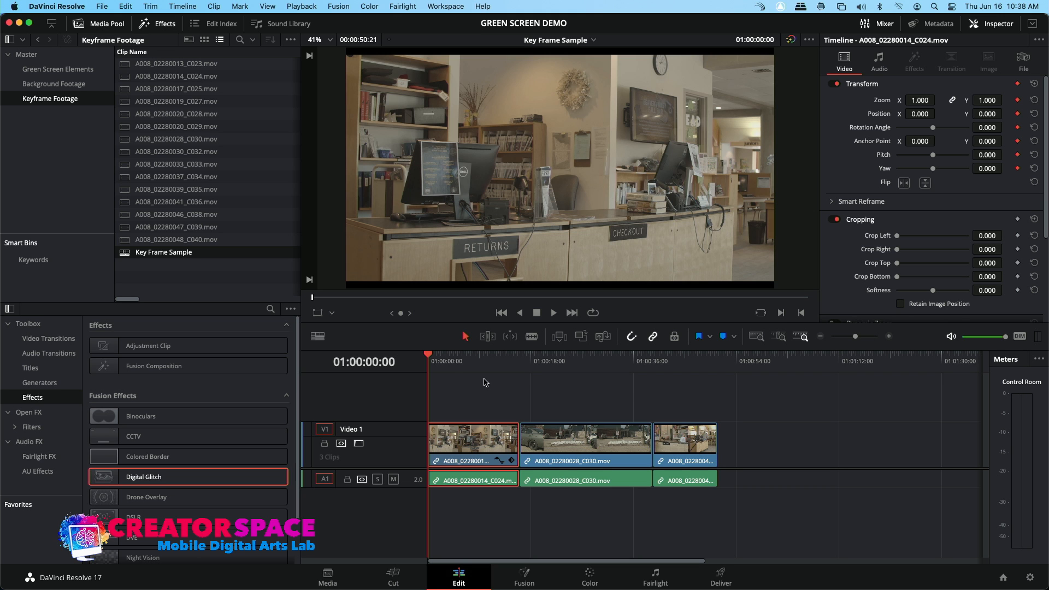
pyautogui.moveTo(452, 365); pyautogui.dragTo(515, 354)
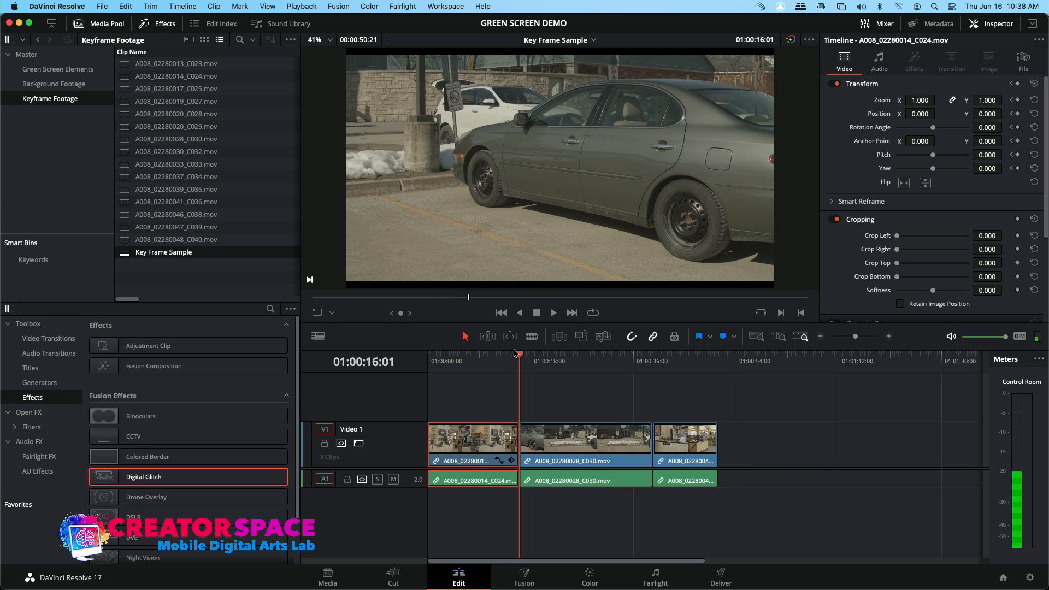
pyautogui.press('Left')
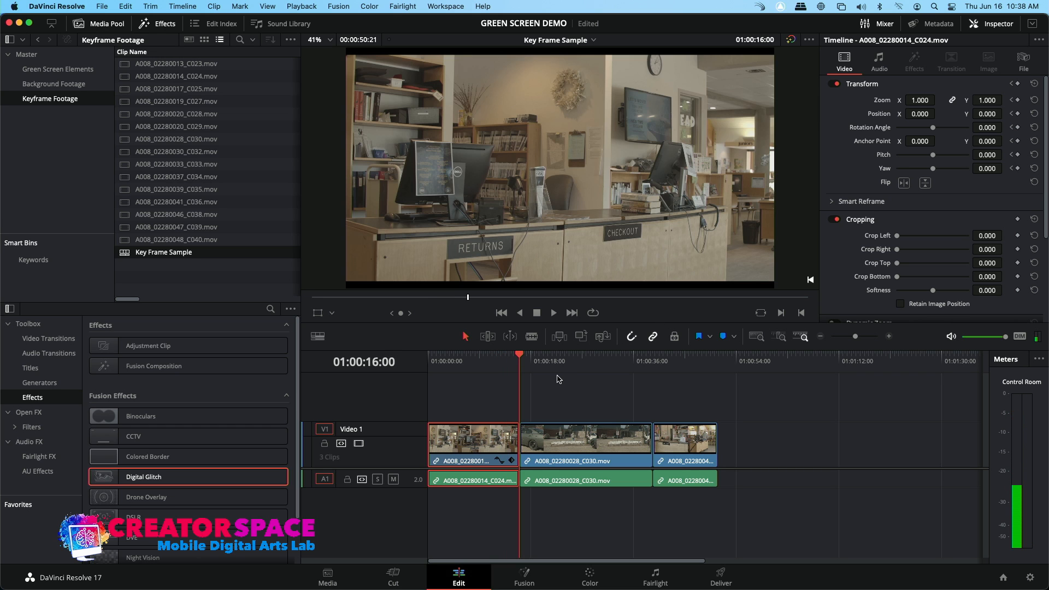
pyautogui.press('Right')
pyautogui.press('Left')
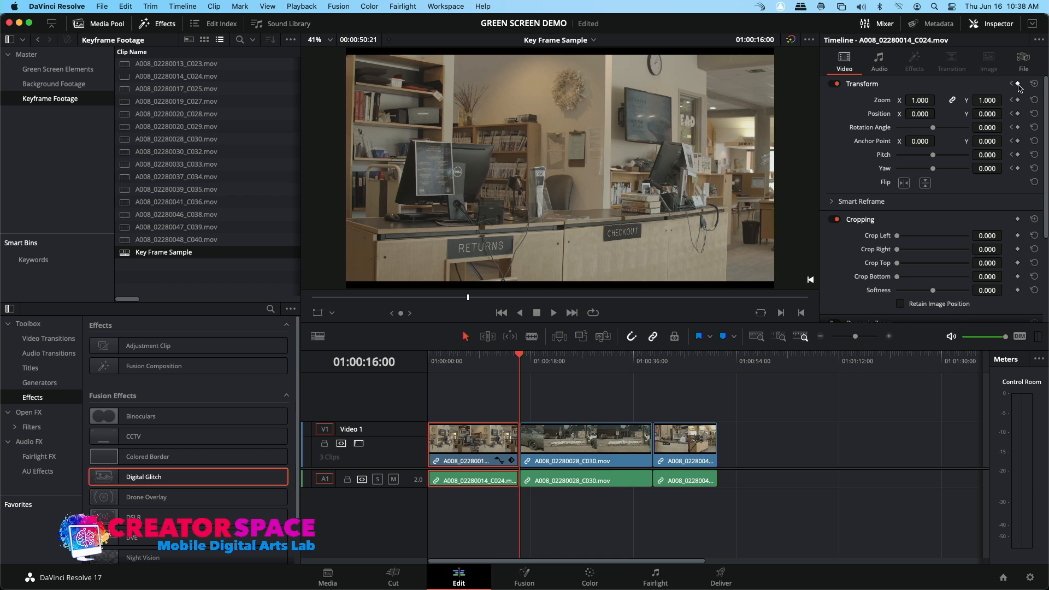
pyautogui.moveTo(987, 99)
pyautogui.mouseDown()
pyautogui.moveTo(1005, 99)
pyautogui.moveTo(989, 102)
pyautogui.mouseUp()
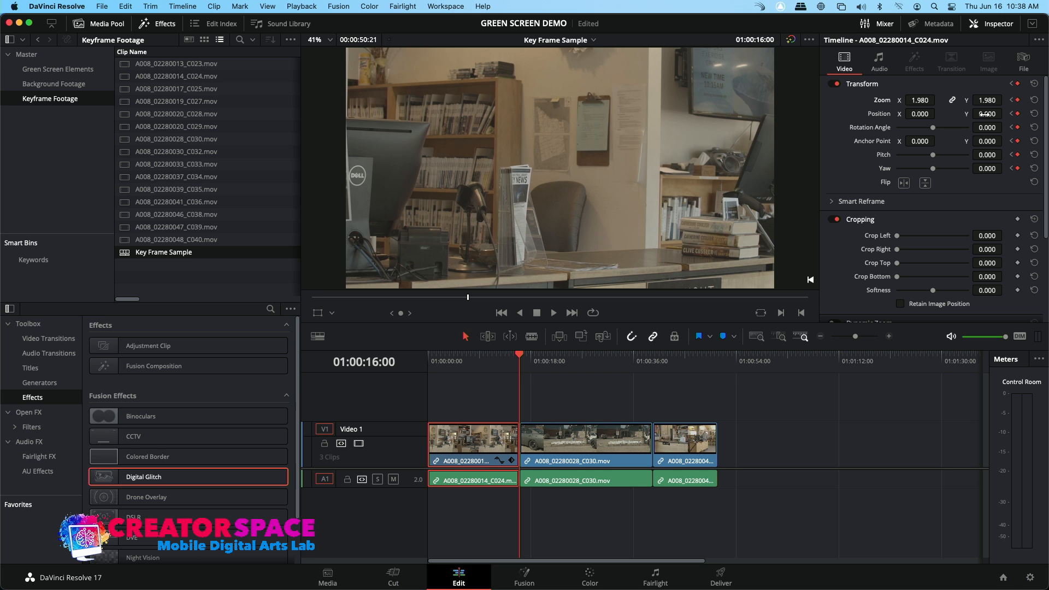
# Play back the first clip from its start and compare its first and last frames to examine the zoom.
pyautogui.moveTo(453, 360); pyautogui.dragTo(402, 362)
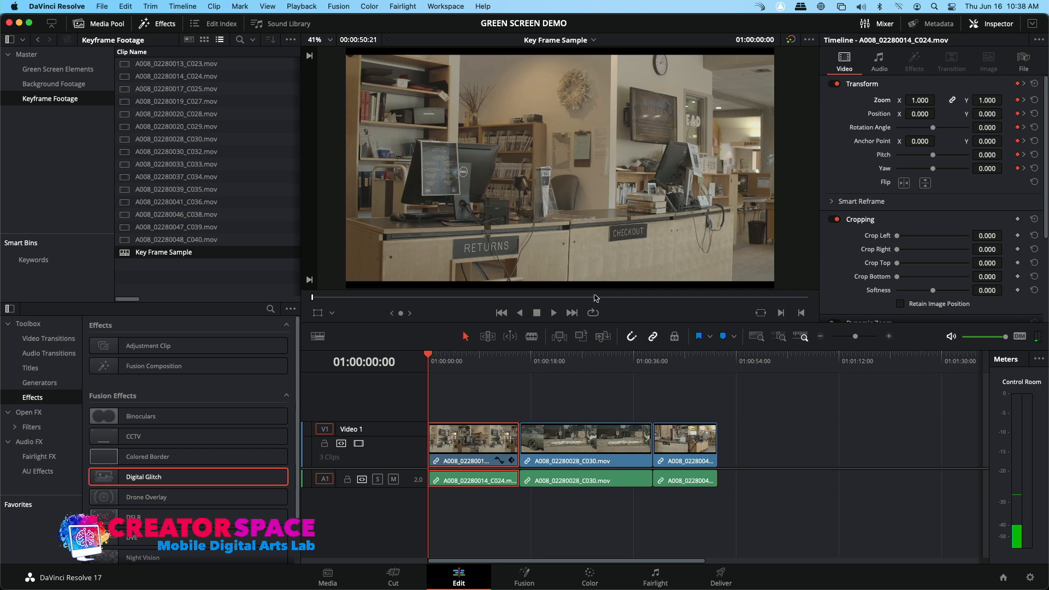
pyautogui.press('space')
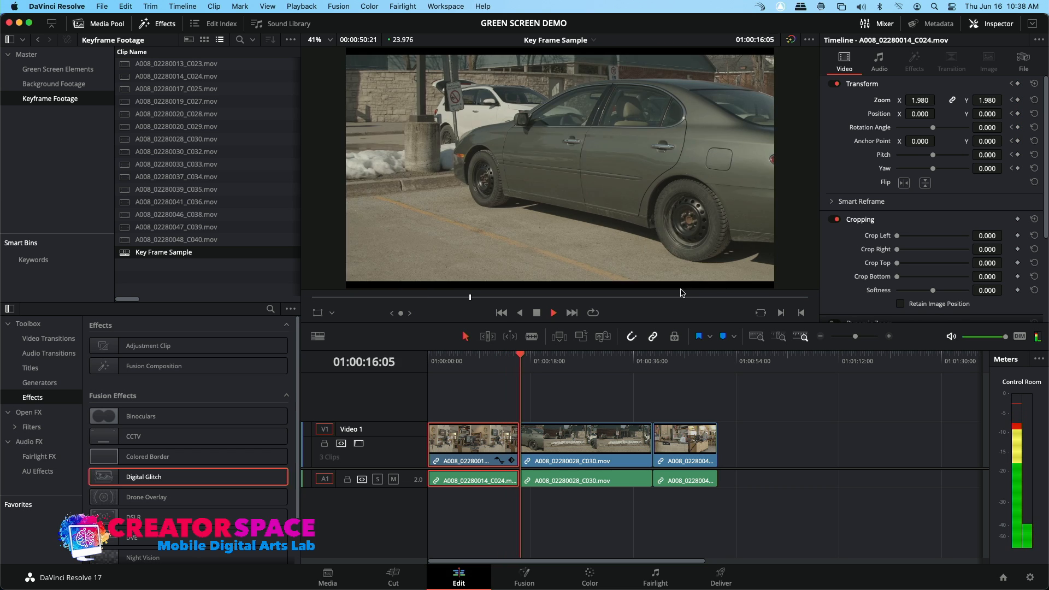
pyautogui.click(516, 357)
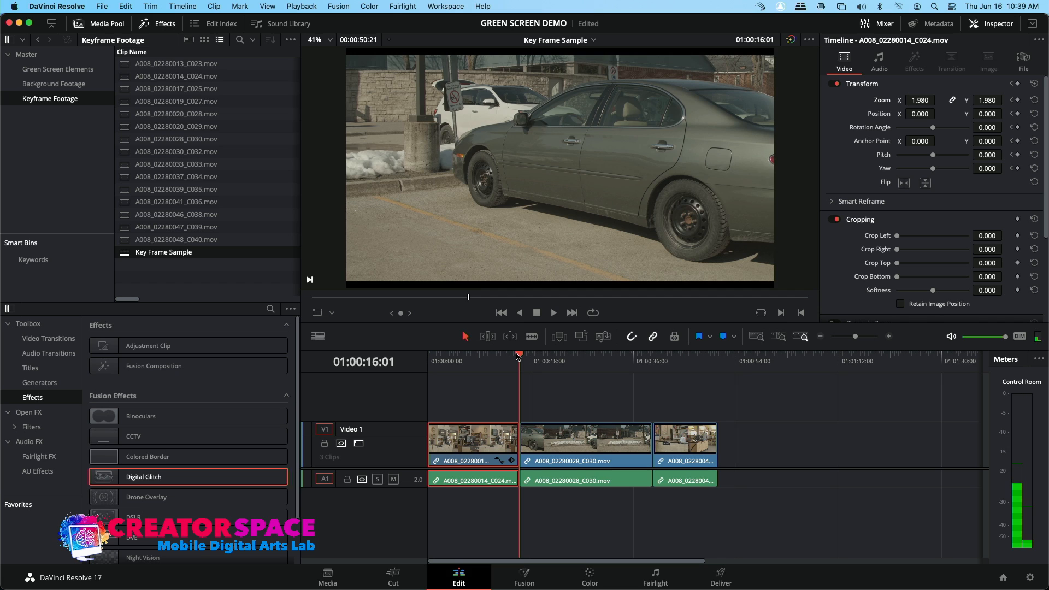
pyautogui.press('Left')
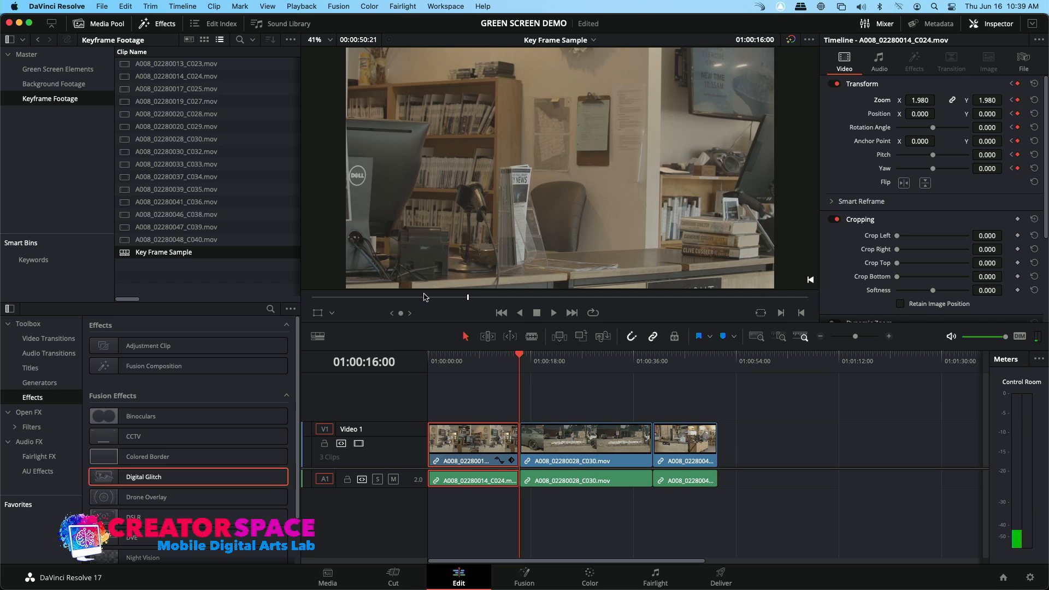
pyautogui.click(431, 366)
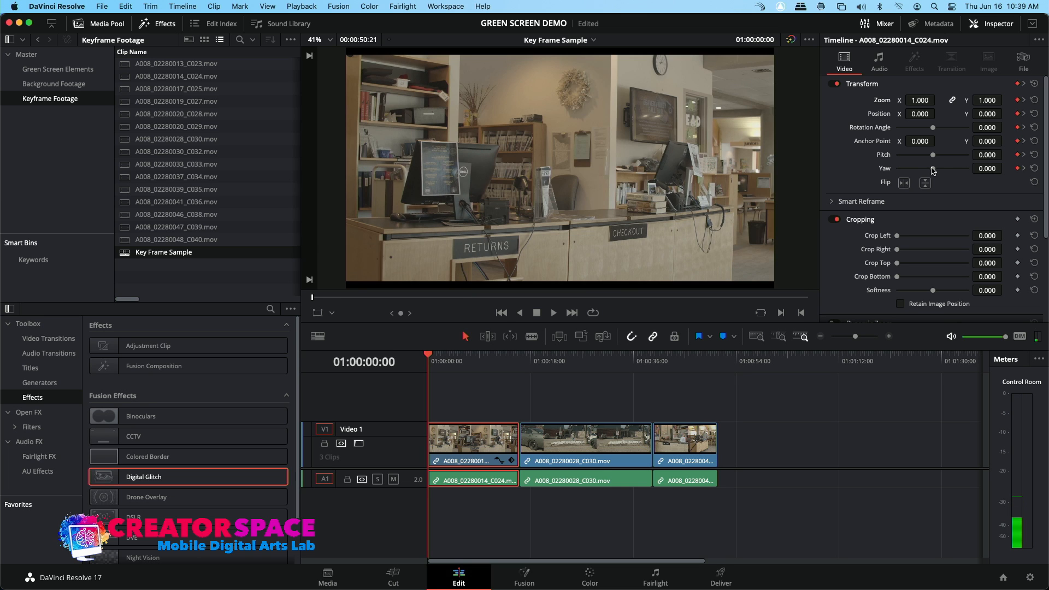
# On the first clip's last frame, set the position to X -683 and Y -439.
pyautogui.click(519, 363)
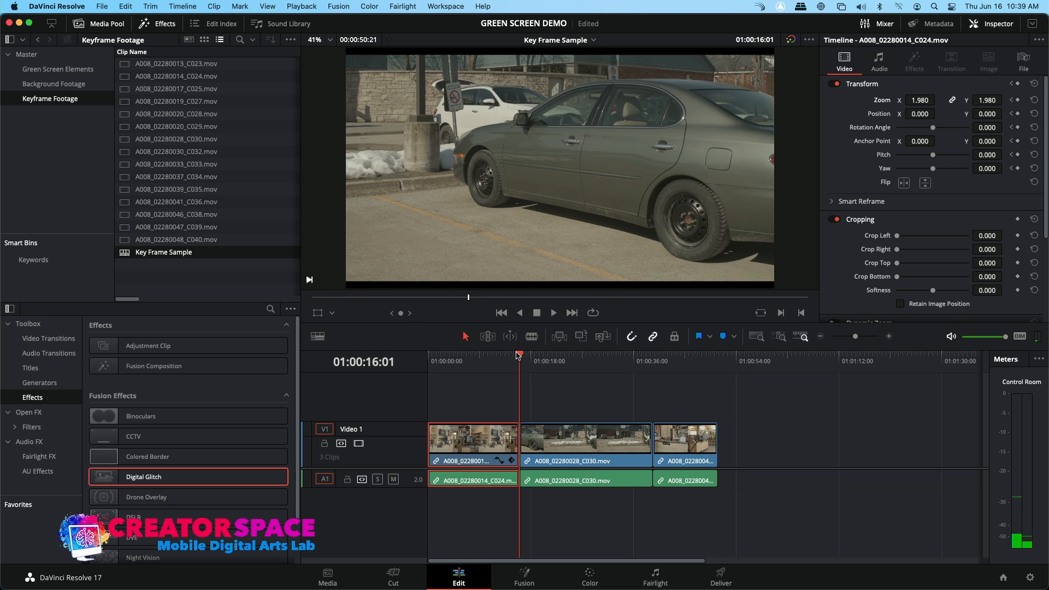
pyautogui.press('Left')
pyautogui.moveTo(988, 113); pyautogui.dragTo(748, 114)
pyautogui.moveTo(918, 114); pyautogui.dragTo(544, 113)
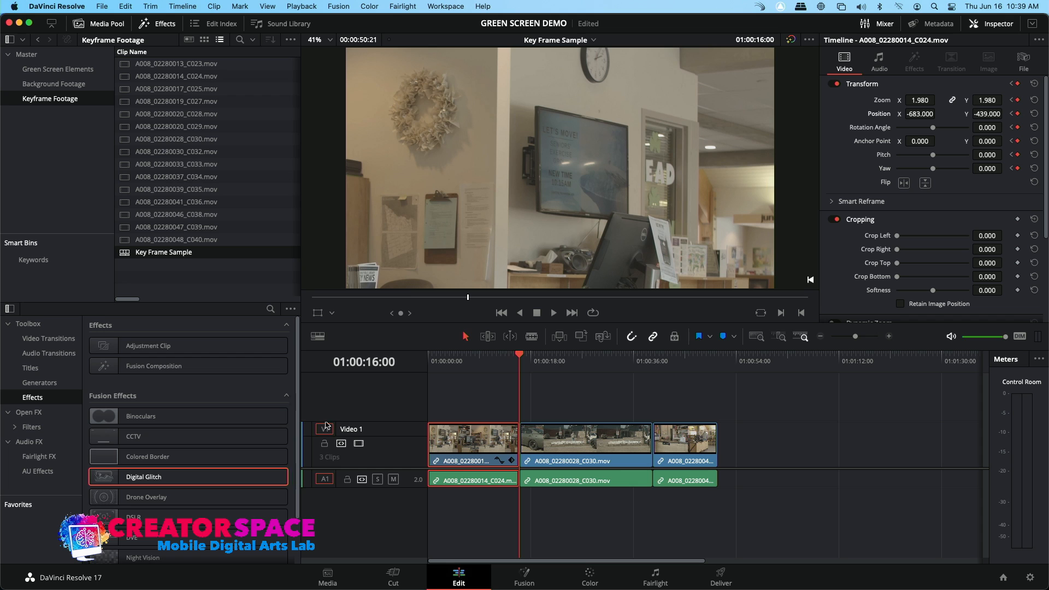
# Play back the first clip from its start to examine the combined zoom and position move.
pyautogui.moveTo(504, 359); pyautogui.dragTo(486, 360)
pyautogui.moveTo(443, 365); pyautogui.dragTo(417, 369)
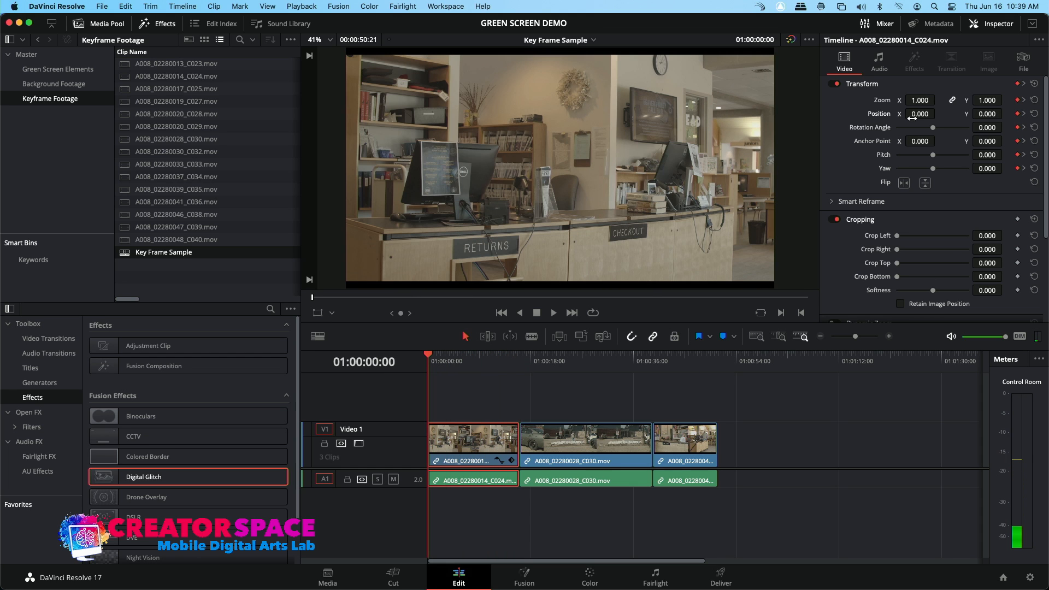
pyautogui.press('space')
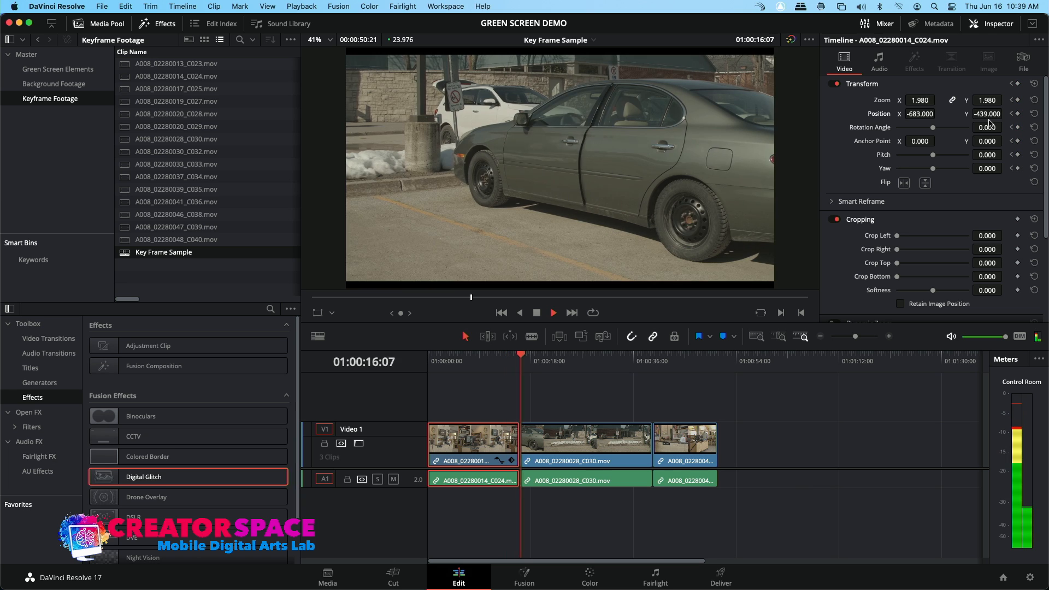
pyautogui.press('space')
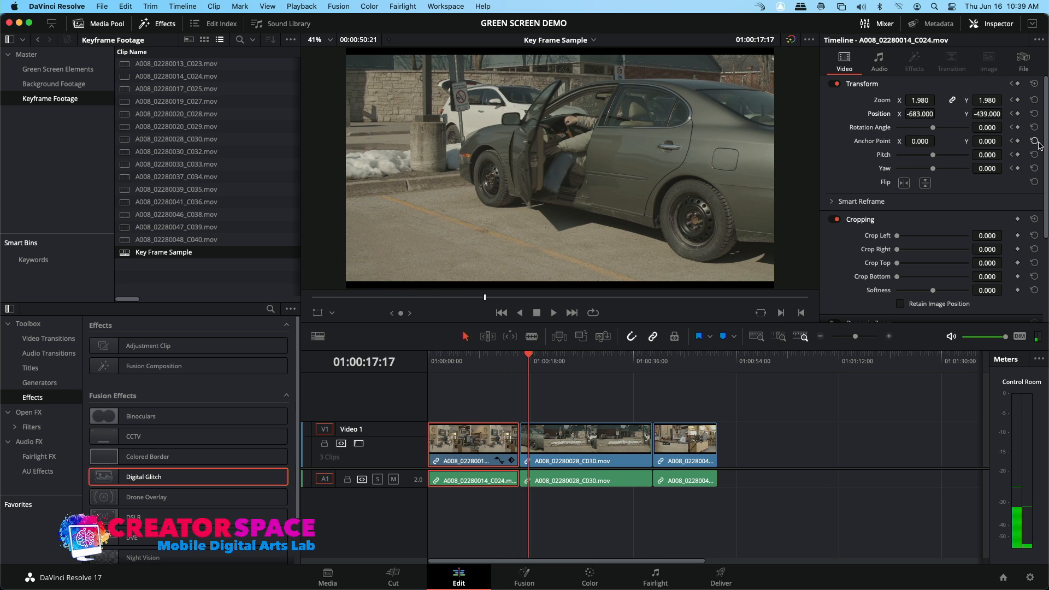
# Keyframe the second clip's transform at its start with zoom 3.060 and position X -448, Y -674.
pyautogui.moveTo(523, 354)
pyautogui.mouseDown()
pyautogui.moveTo(503, 356)
pyautogui.moveTo(516, 359)
pyautogui.mouseUp()
pyautogui.click(545, 451)
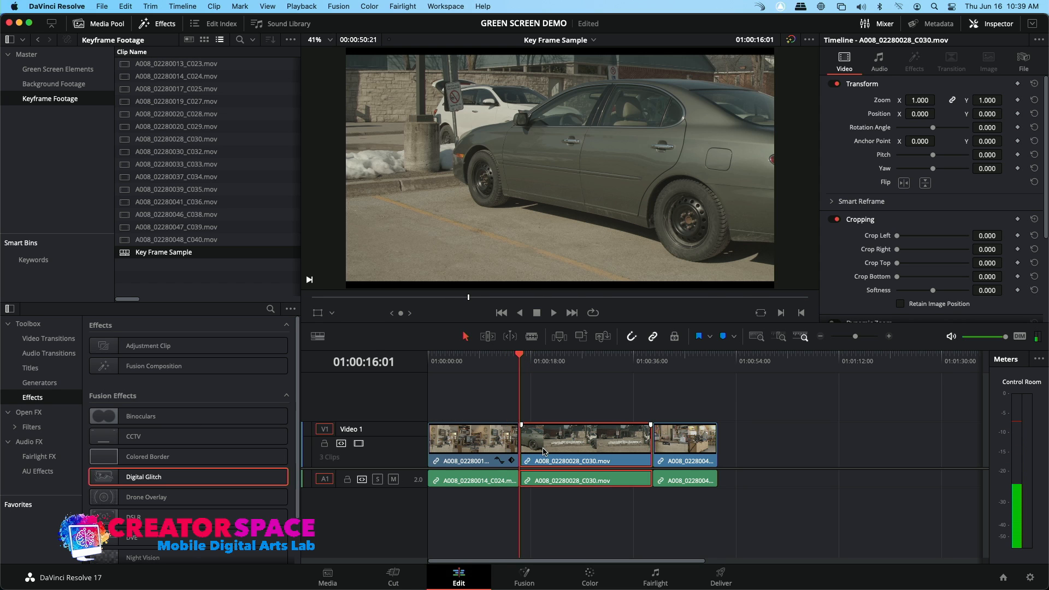
pyautogui.click(1017, 84)
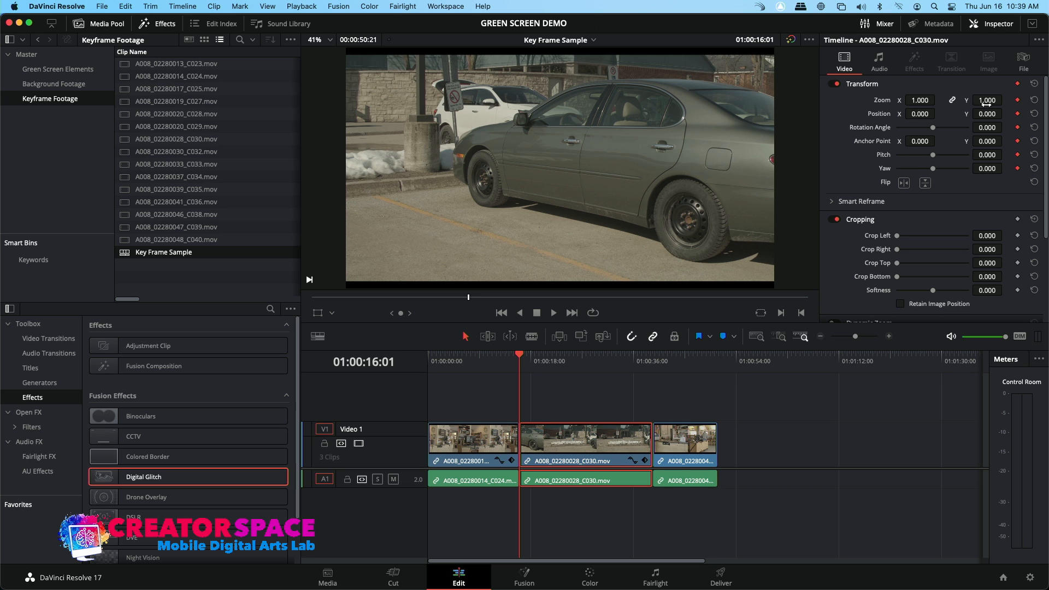
pyautogui.moveTo(987, 100); pyautogui.dragTo(1006, 113)
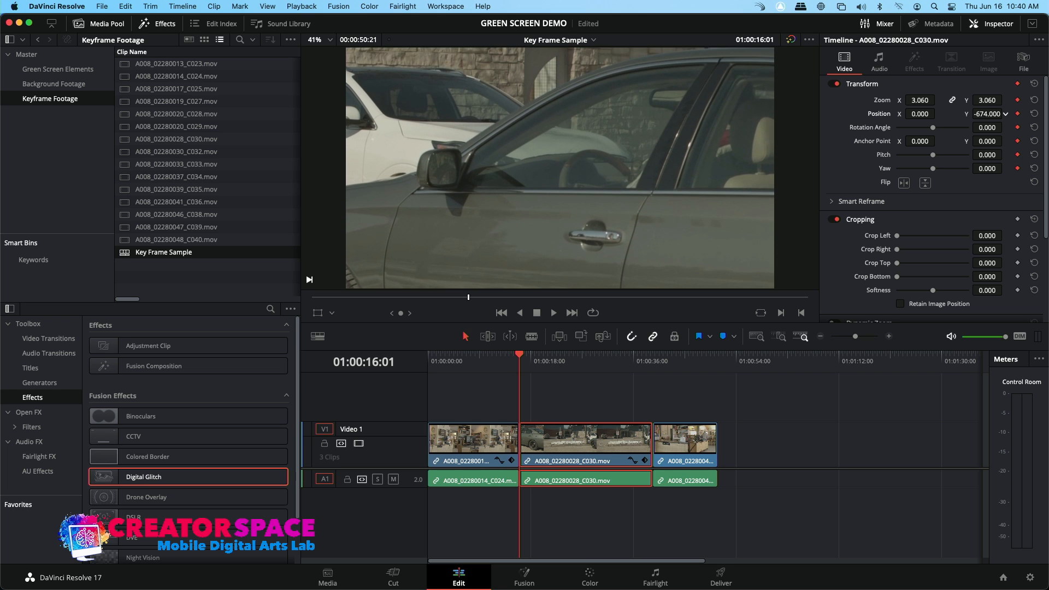
pyautogui.moveTo(919, 114); pyautogui.dragTo(922, 116)
# On the second clip's last frame, set zoom to 1.460 and position to X -104, Y -176.
pyautogui.moveTo(619, 353); pyautogui.dragTo(653, 356)
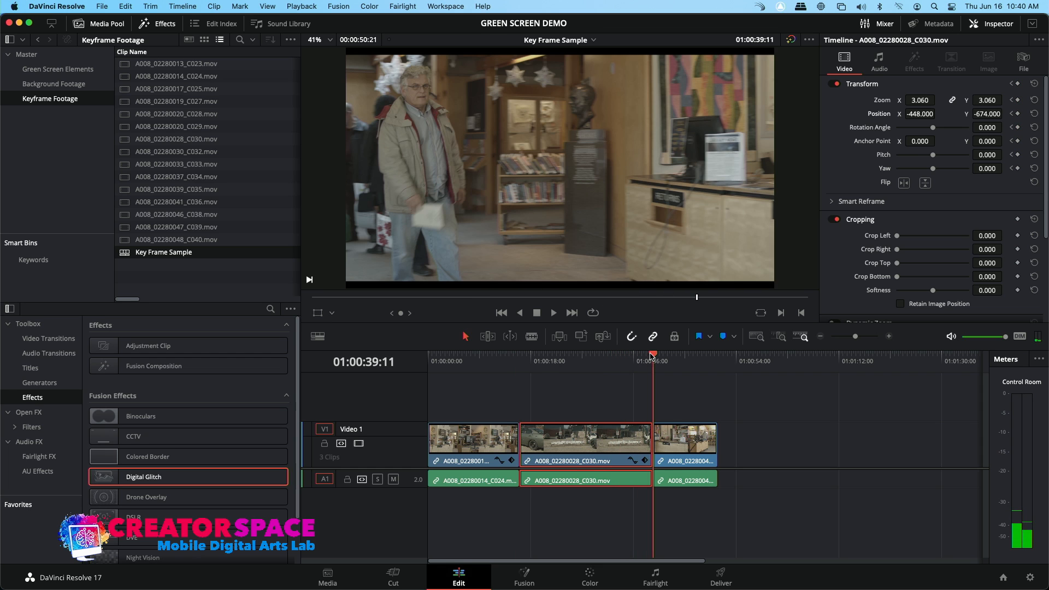
pyautogui.press('Left')
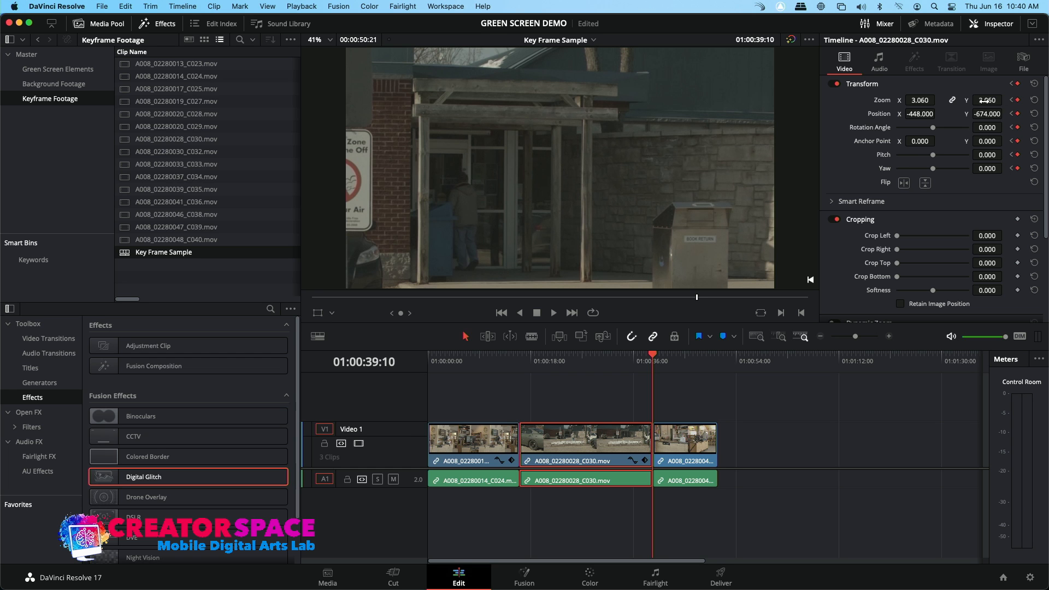
pyautogui.moveTo(920, 100); pyautogui.dragTo(1006, 114)
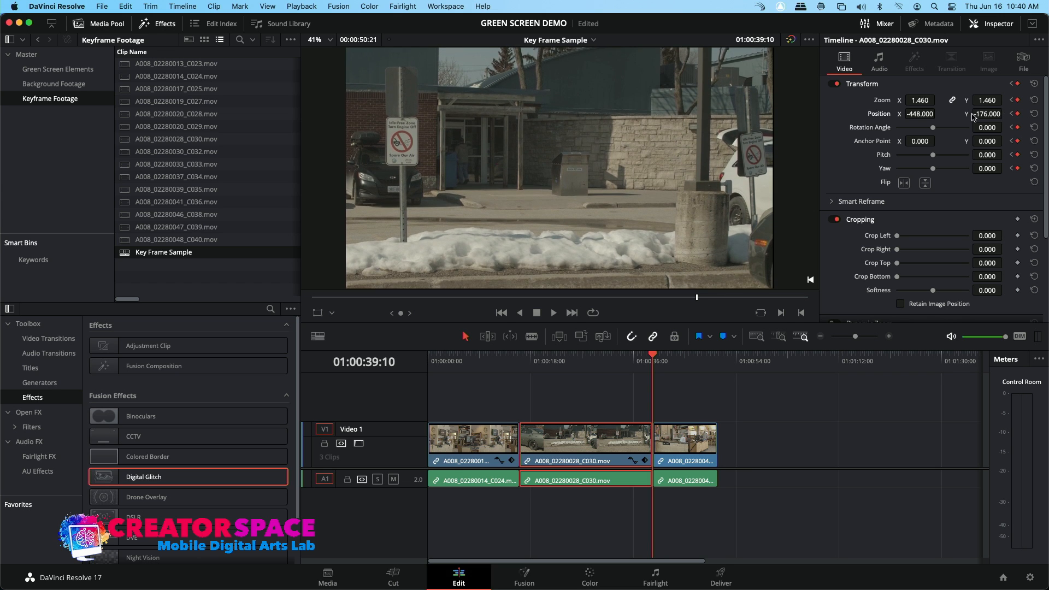
pyautogui.moveTo(939, 113); pyautogui.dragTo(925, 114)
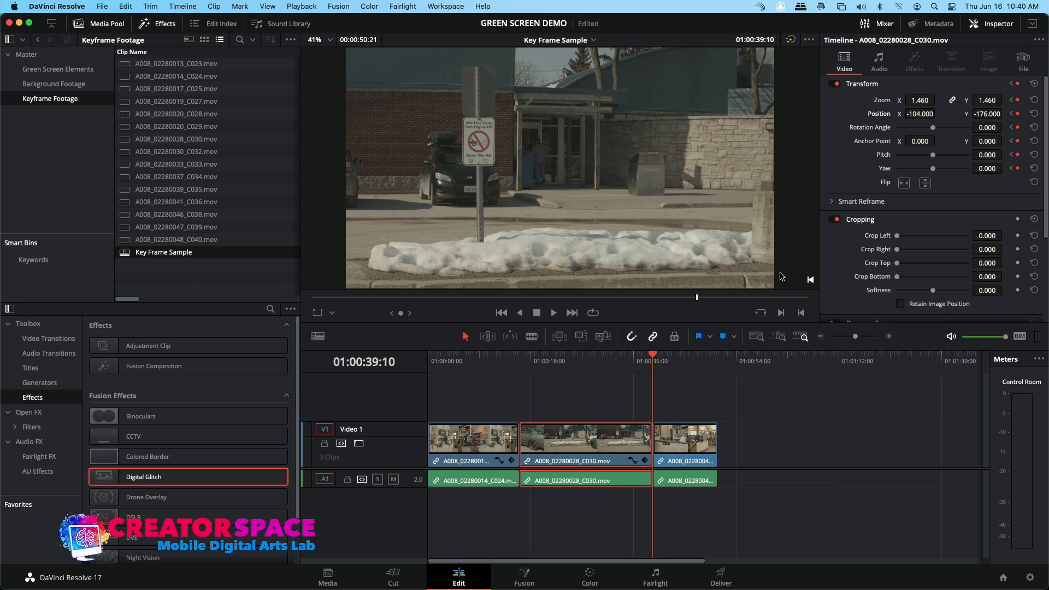
# Play back the second clip from its start to examine the zoom out.
pyautogui.click(522, 362)
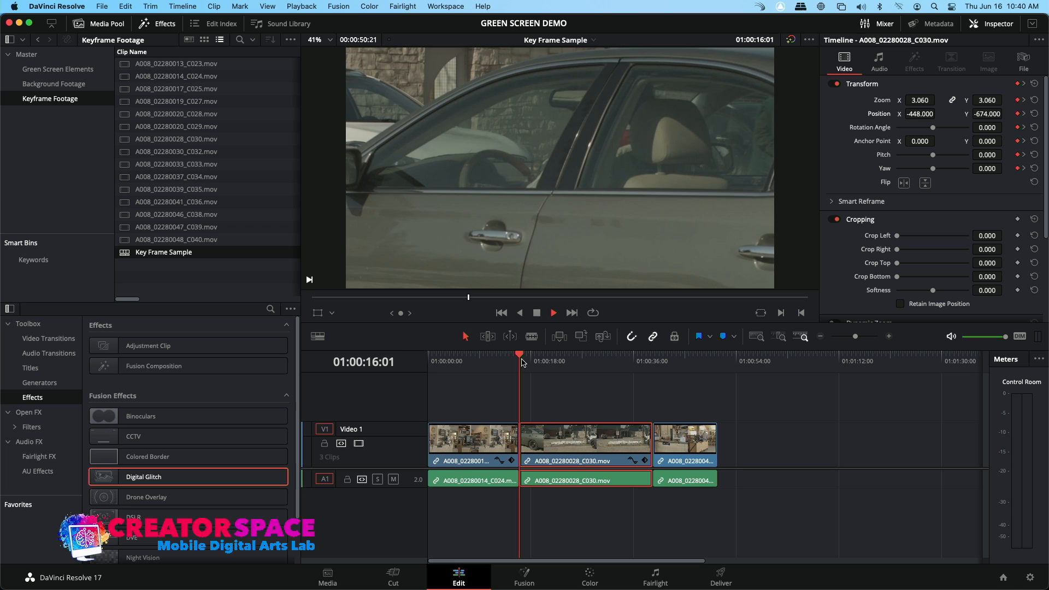
pyautogui.press('space')
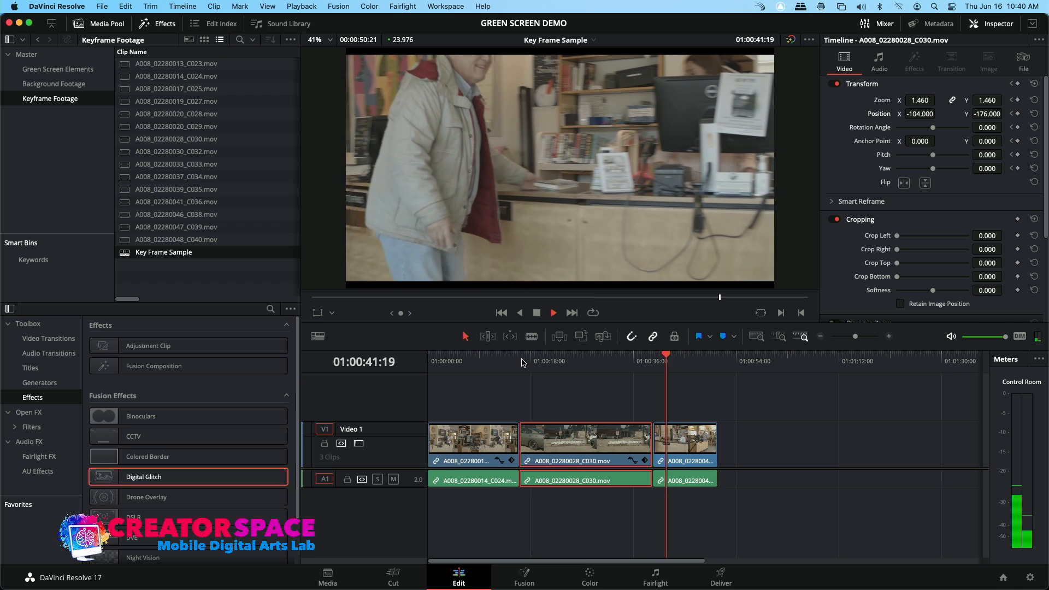
pyautogui.press('space')
# Play the opening seconds of the third clip to examine its camera and subject movement.
pyautogui.click(653, 359)
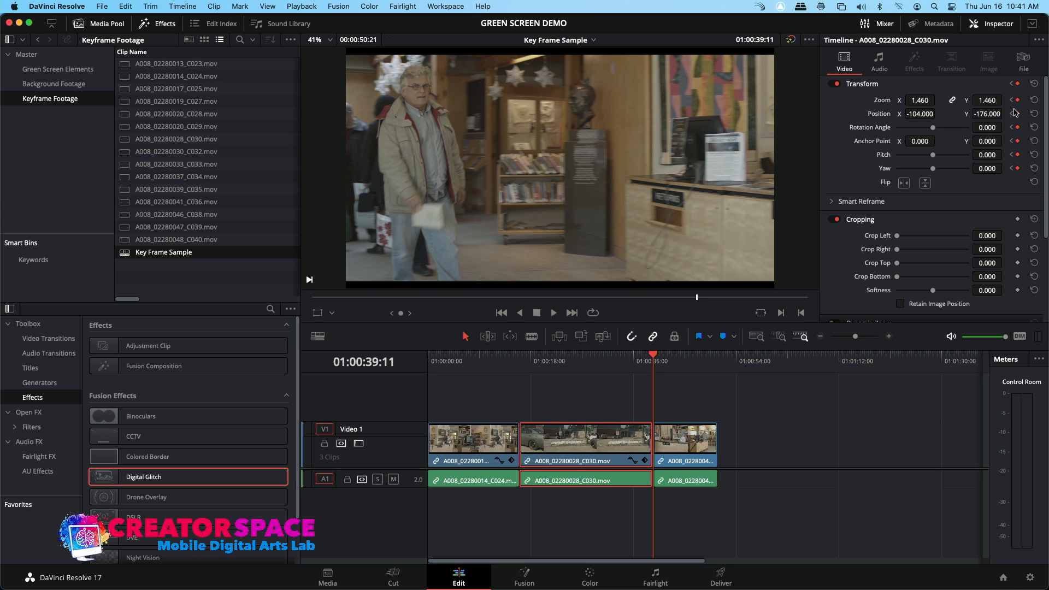
pyautogui.press('space')
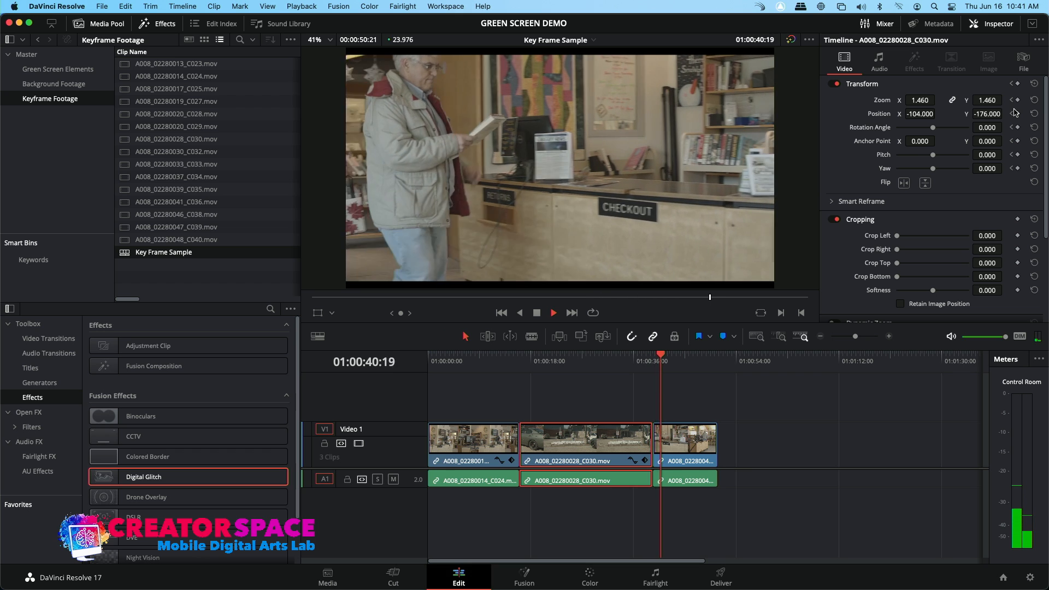
pyautogui.press('space')
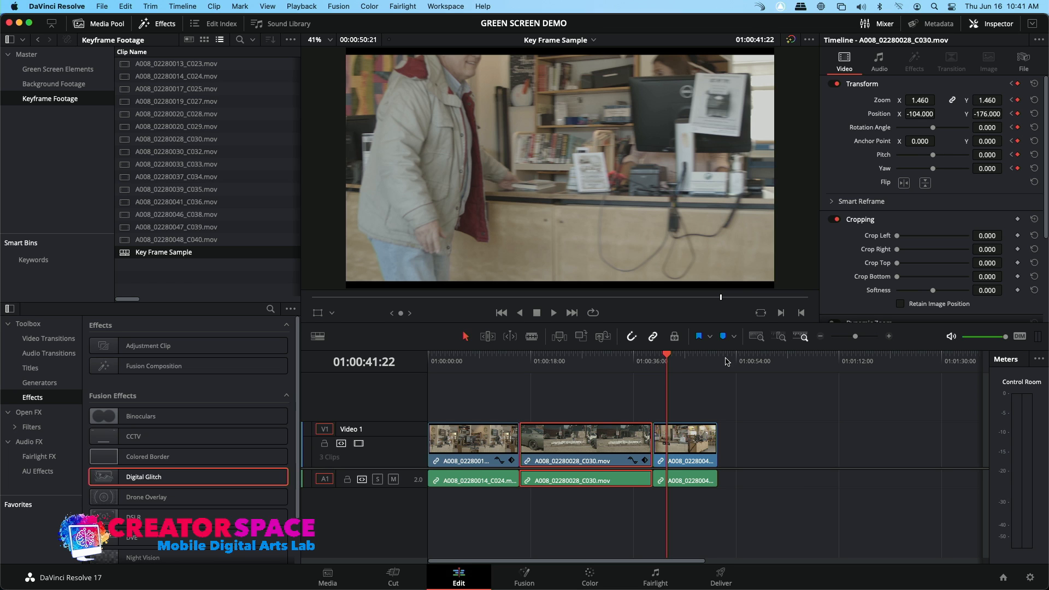
# Keyframe the third clip's transform at its start, and add a second keyframe with zoom 2.620 at 01:00:41:18.
pyautogui.click(691, 442)
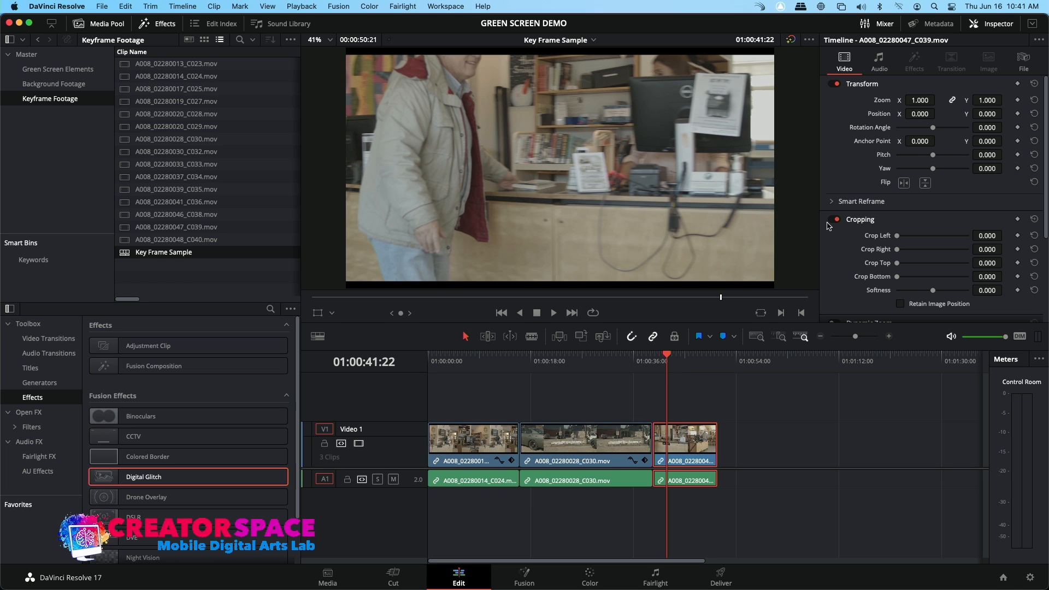
pyautogui.press('Up')
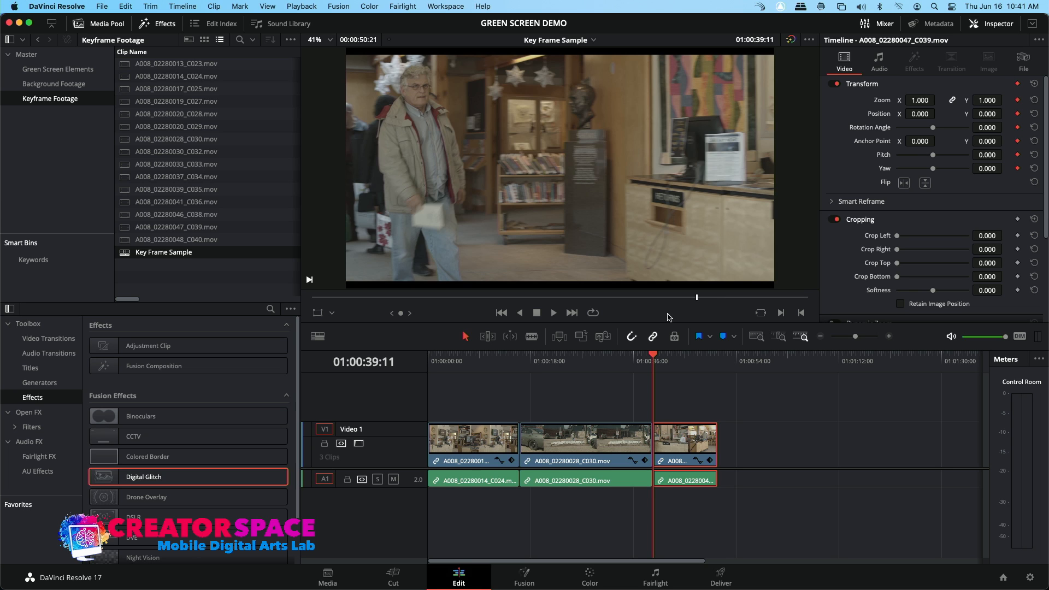
pyautogui.press('space')
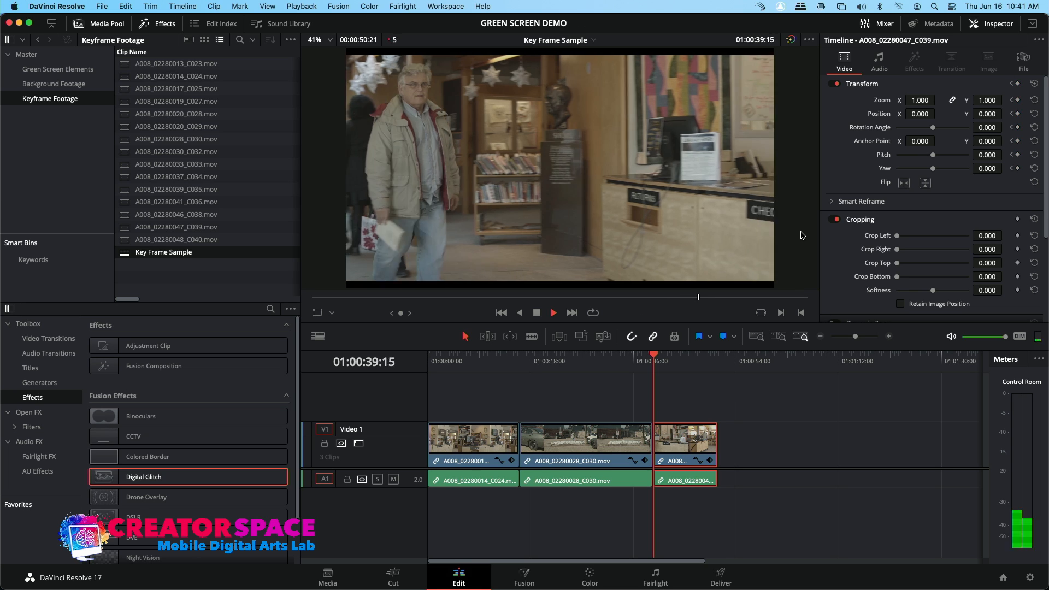
pyautogui.press('space')
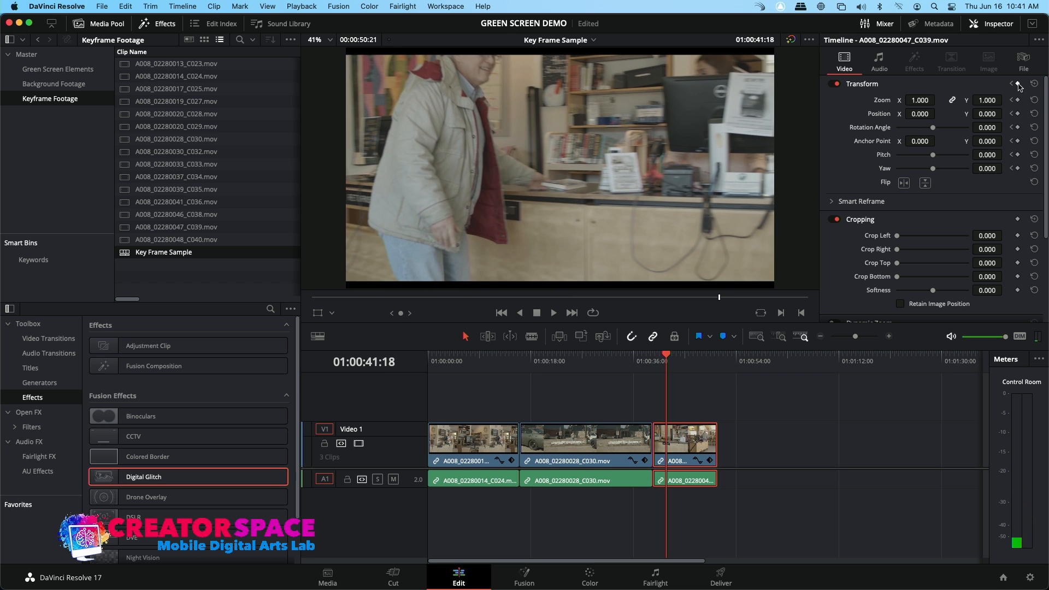
pyautogui.moveTo(988, 100); pyautogui.dragTo(1005, 99)
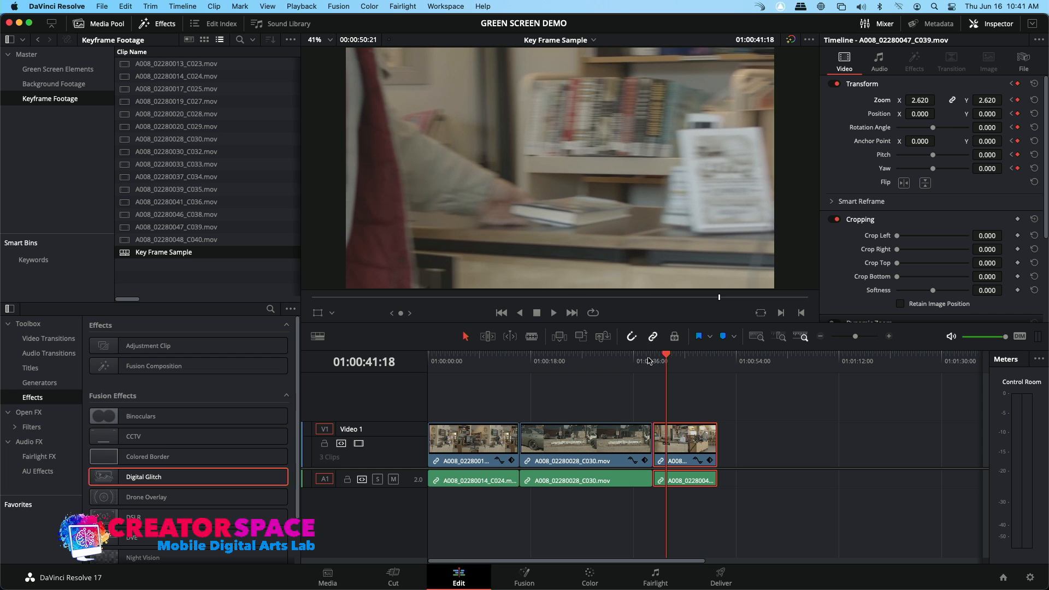
# Step back a few frames and play the third clip from its start to examine the zoom in.
pyautogui.press('Left')
pyautogui.press('Left')
pyautogui.press('Left')
pyautogui.press('Left')
pyautogui.press('Left')
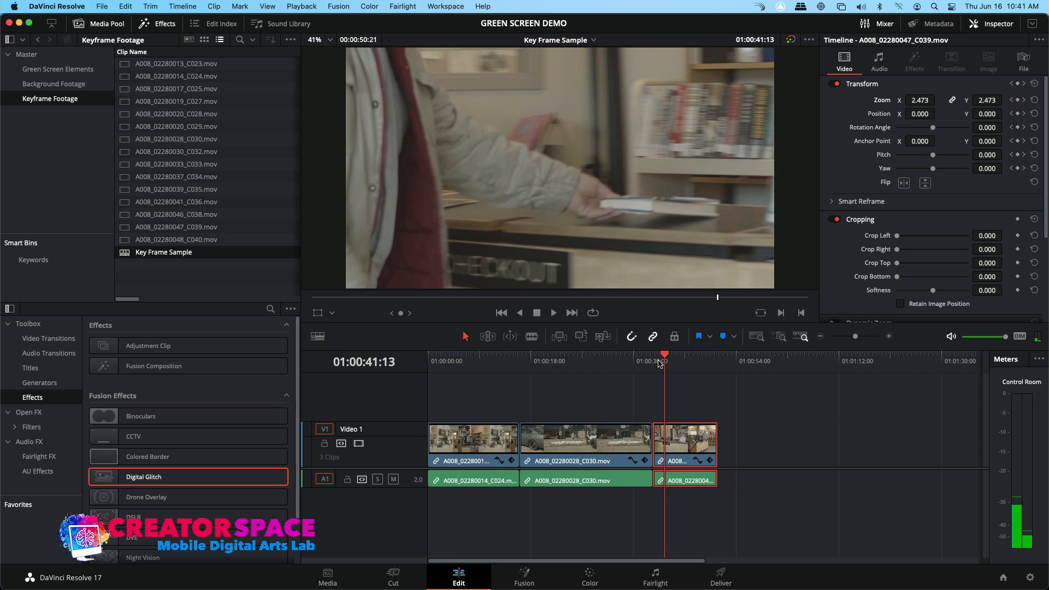
pyautogui.click(653, 363)
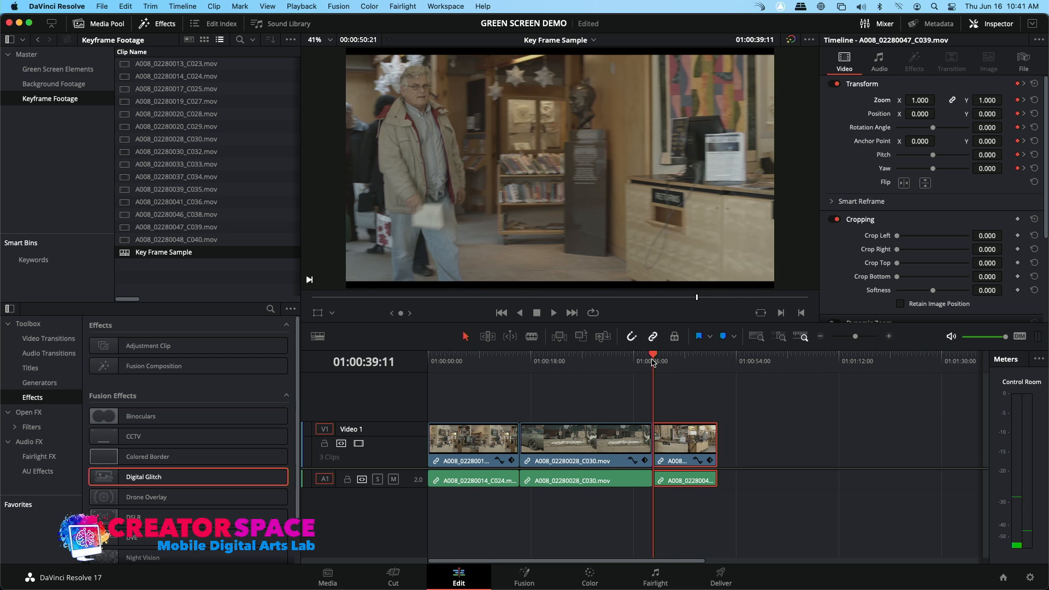
pyautogui.press('space')
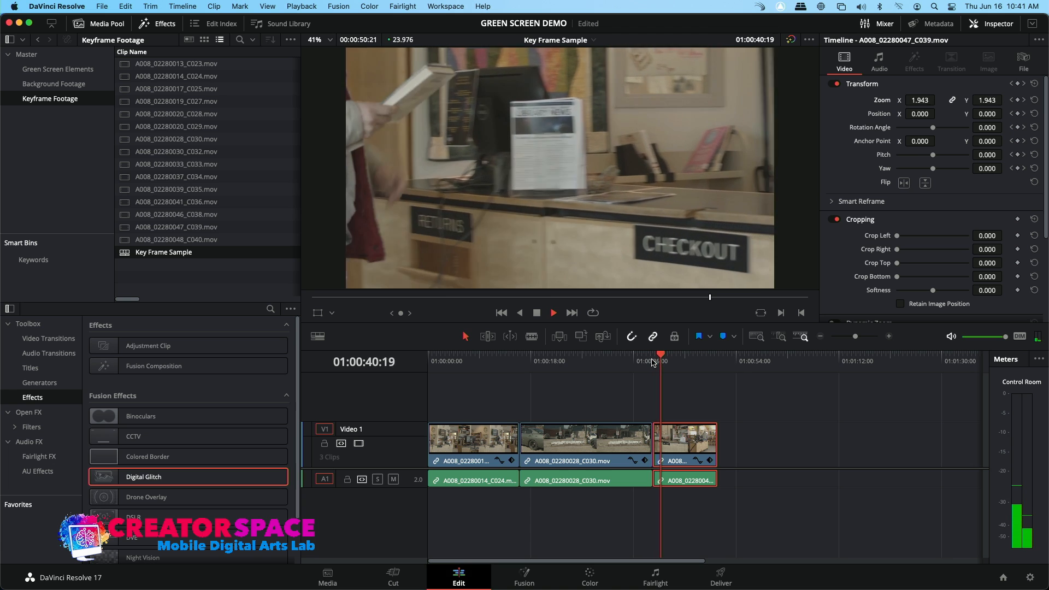
# Keyframe the third clip's zoom at 1.670 at 01:00:42:18 and at 1.020 on its last frame.
pyautogui.press('space')
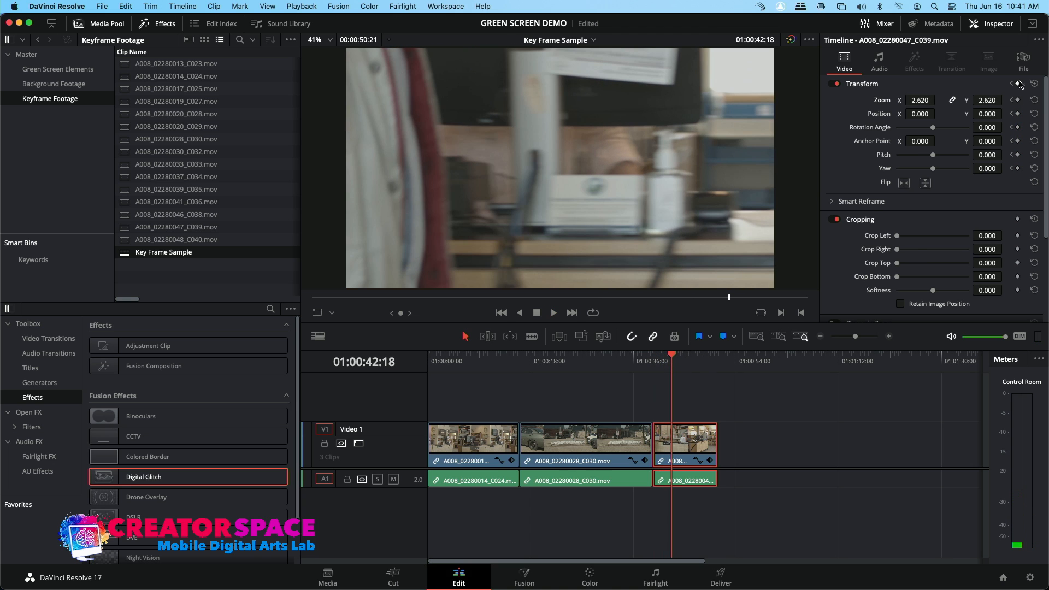
pyautogui.moveTo(920, 100); pyautogui.dragTo(868, 100)
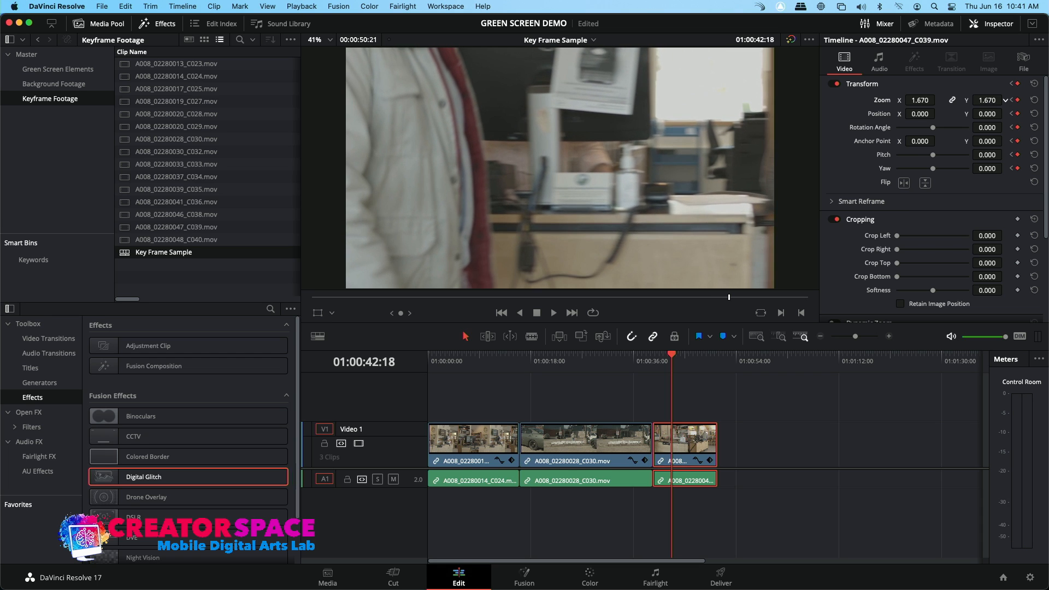
pyautogui.moveTo(678, 359); pyautogui.dragTo(718, 359)
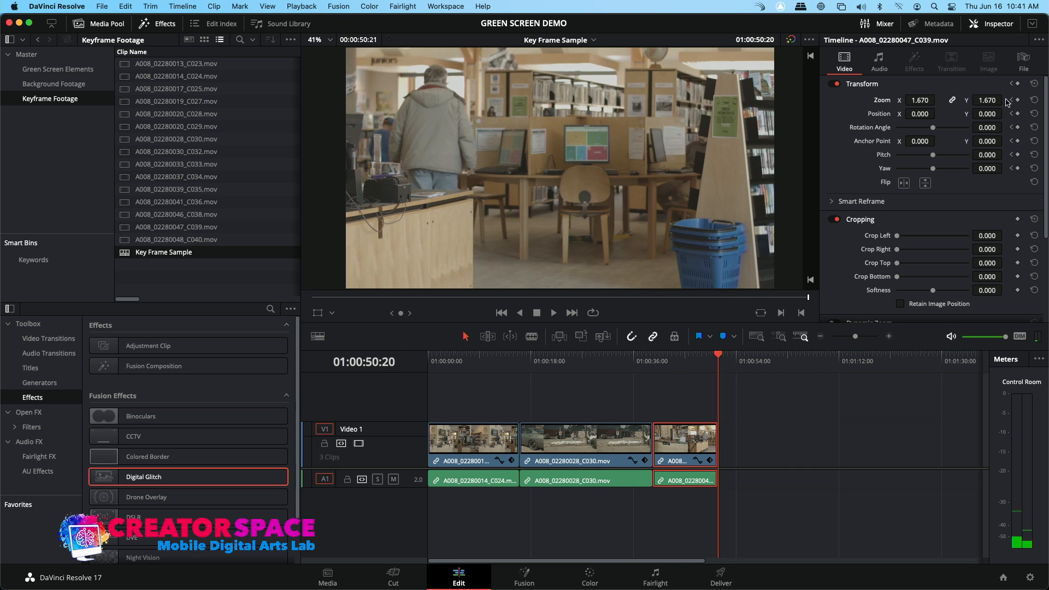
pyautogui.moveTo(921, 100); pyautogui.dragTo(884, 100)
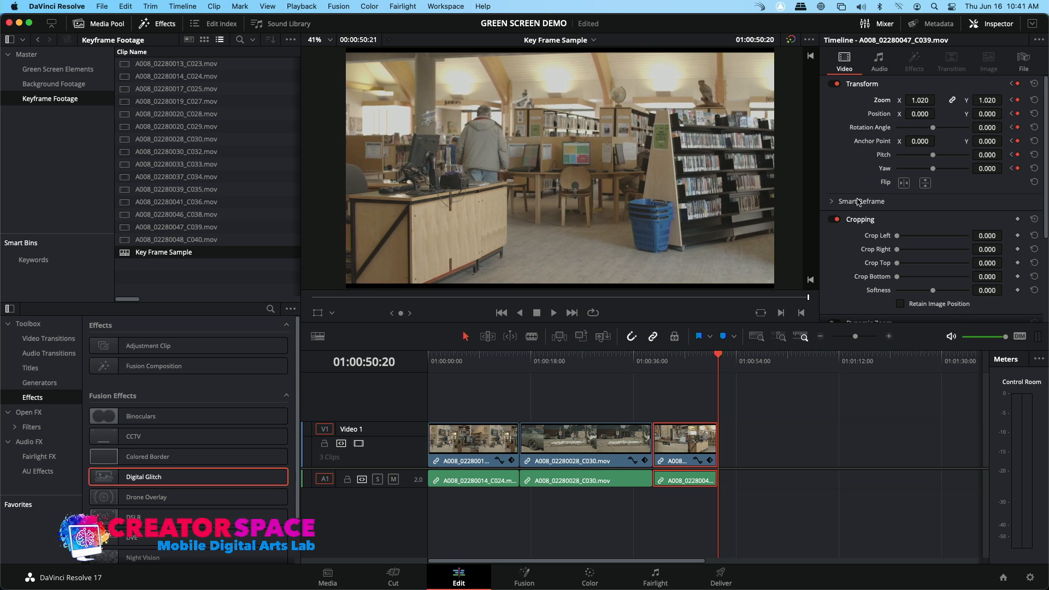
pyautogui.click(654, 358)
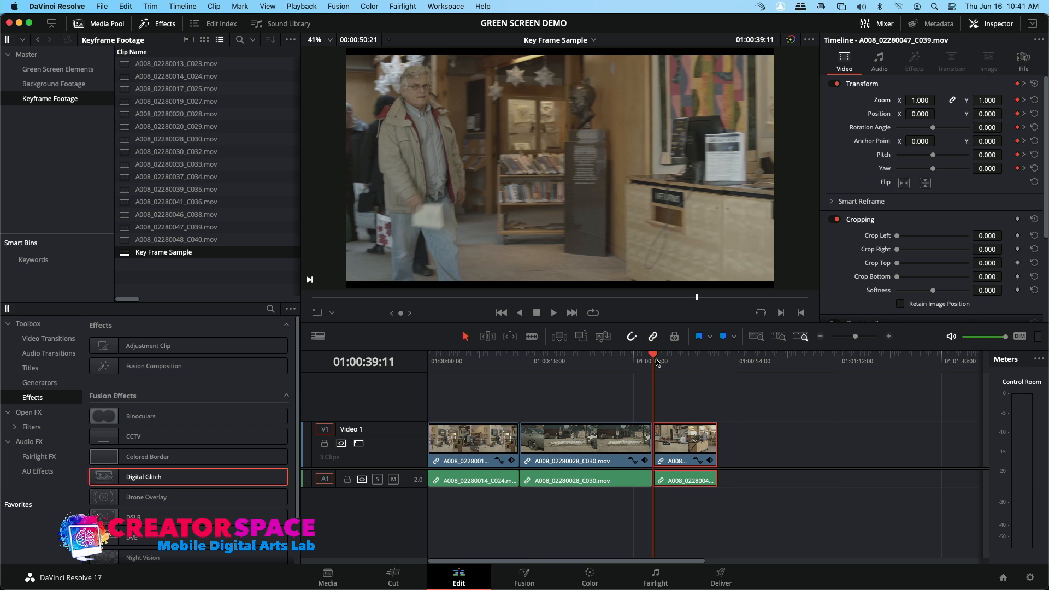
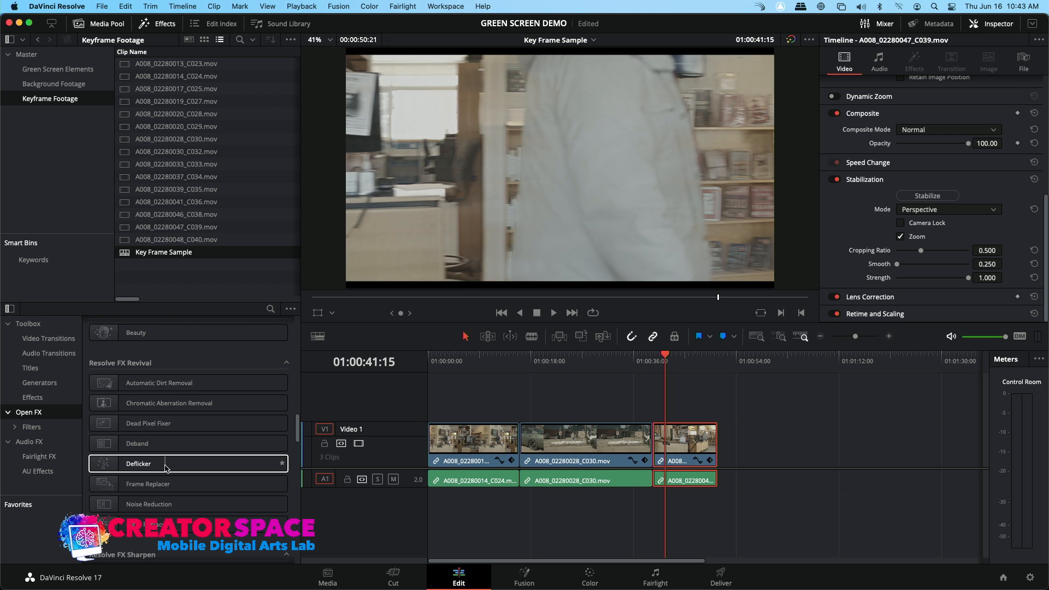
# Copy all three keyframed clips and paste them farther along the timeline, leaving a gap after the originals.
pyautogui.scroll(-3, 174, 481)
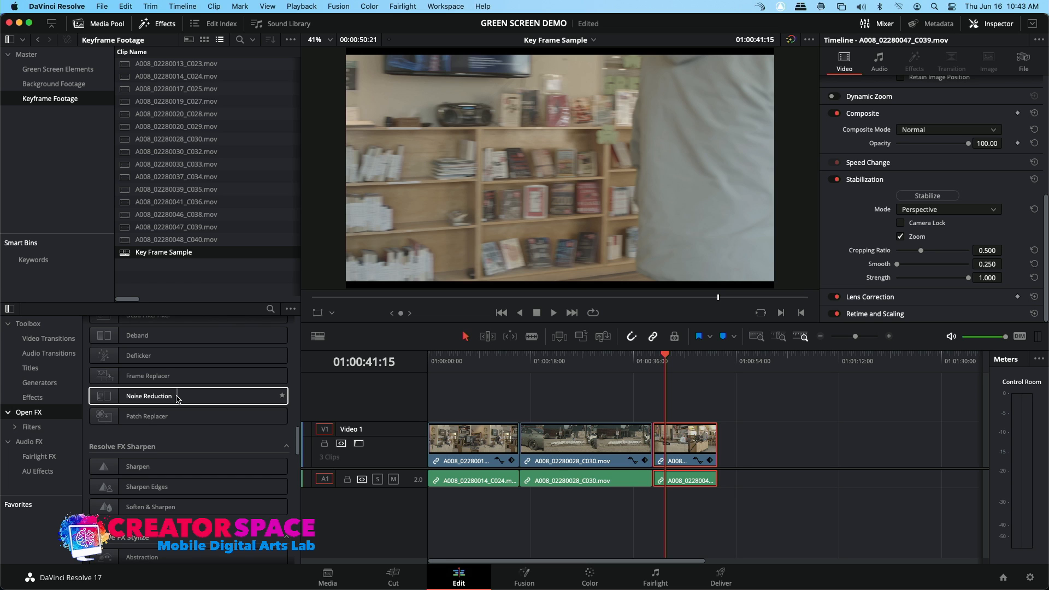
pyautogui.moveTo(672, 368); pyautogui.dragTo(332, 385)
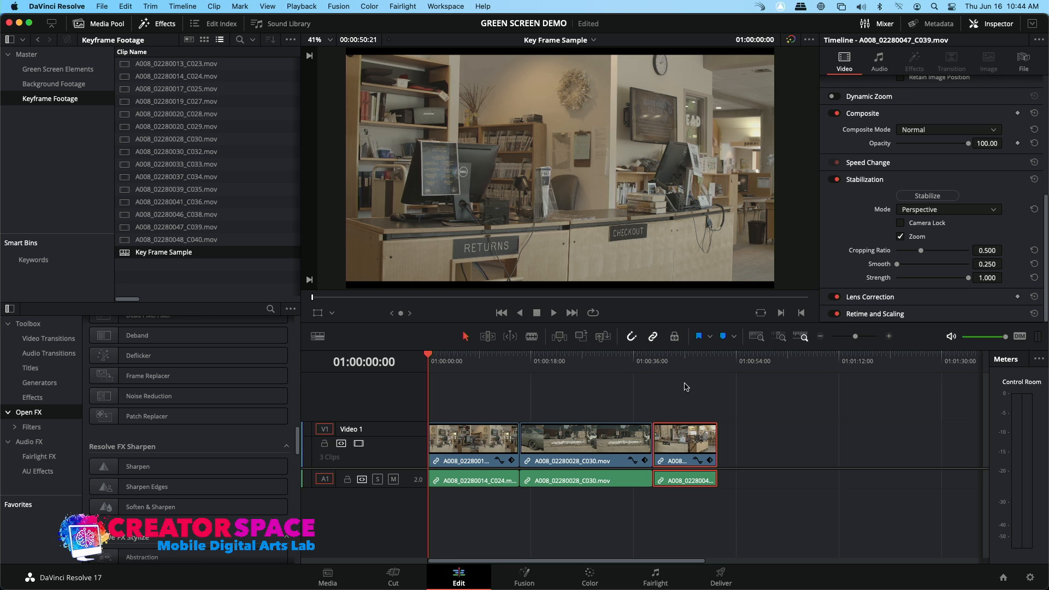
pyautogui.moveTo(494, 437); pyautogui.dragTo(480, 453)
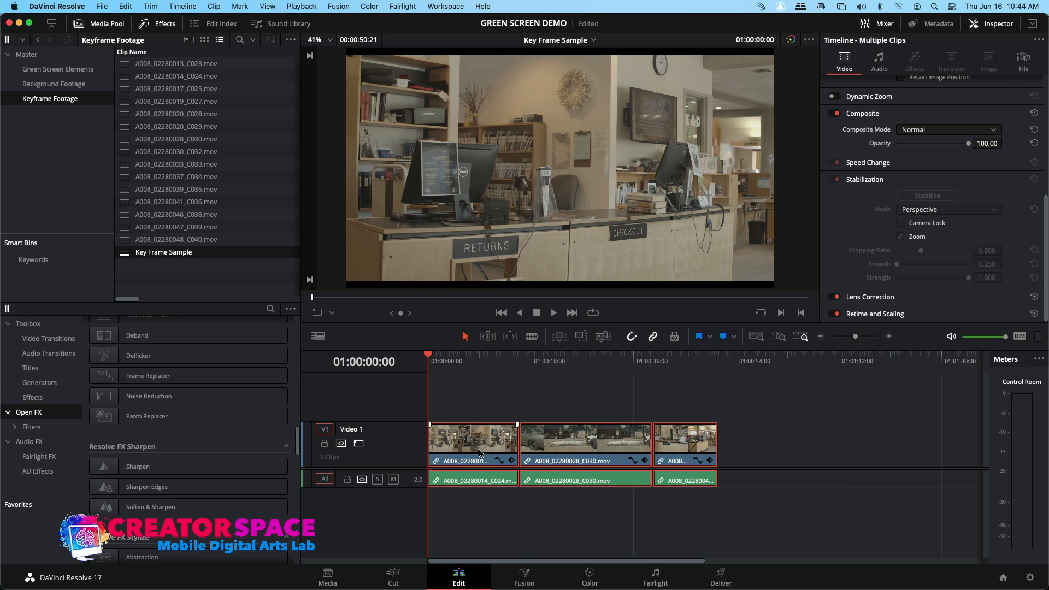
pyautogui.click(745, 365)
pyautogui.hotkey('ctrl', 'v')
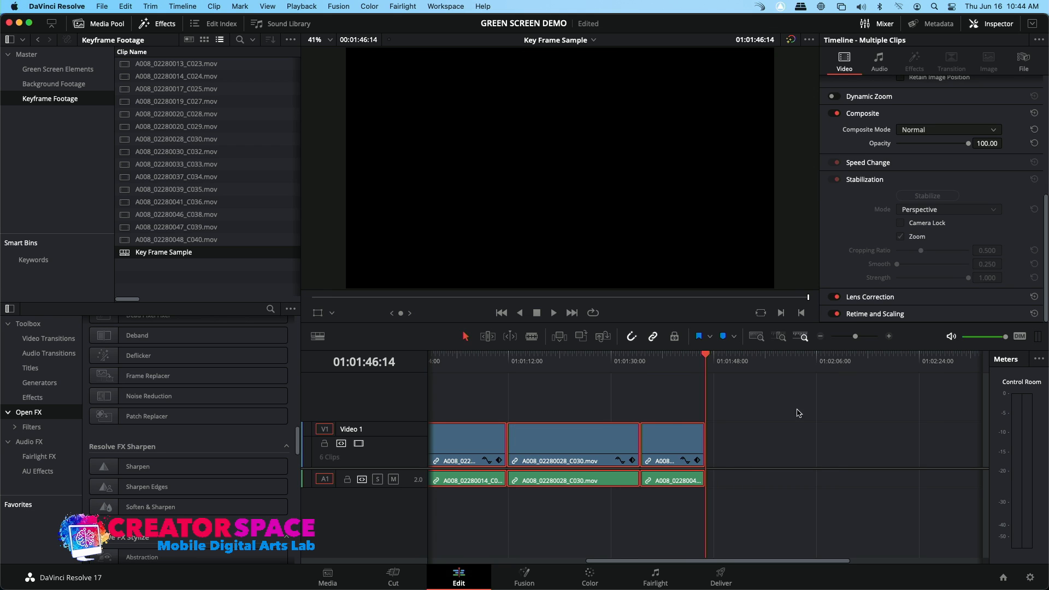
pyautogui.moveTo(676, 563); pyautogui.dragTo(616, 565)
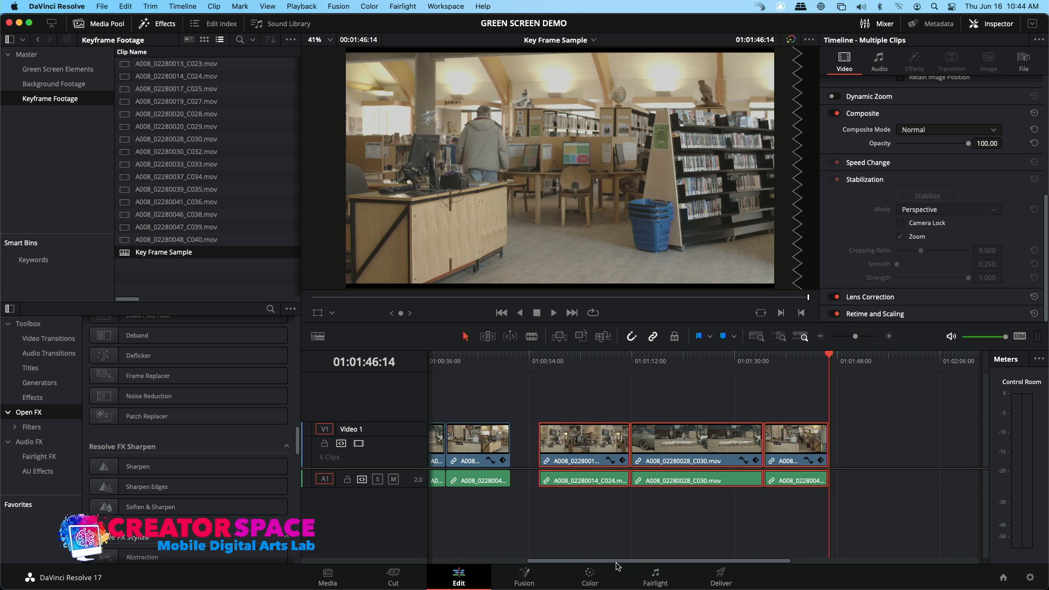
# Stack the pasted second and third clips on Video 2 and Video 3 above the pasted first clip.
pyautogui.click(706, 436)
pyautogui.moveTo(706, 435); pyautogui.dragTo(684, 446)
pyautogui.moveTo(783, 440); pyautogui.dragTo(574, 407)
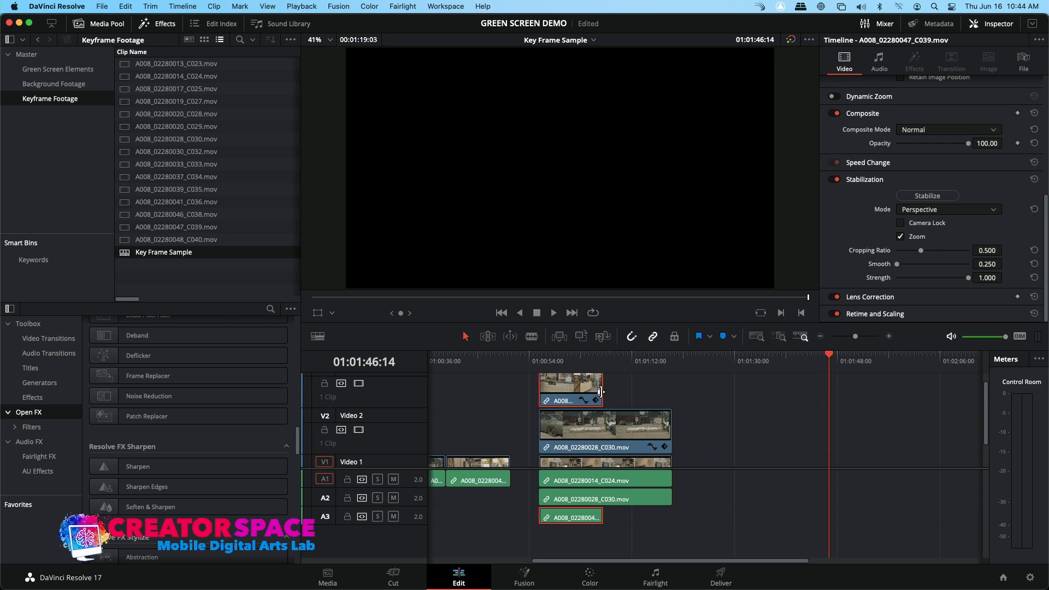
# Lengthen the Video 3 clip slightly and move it later so it overlaps the end of the Video 2 clip.
pyautogui.moveTo(602, 392); pyautogui.dragTo(730, 395)
pyautogui.click(592, 401)
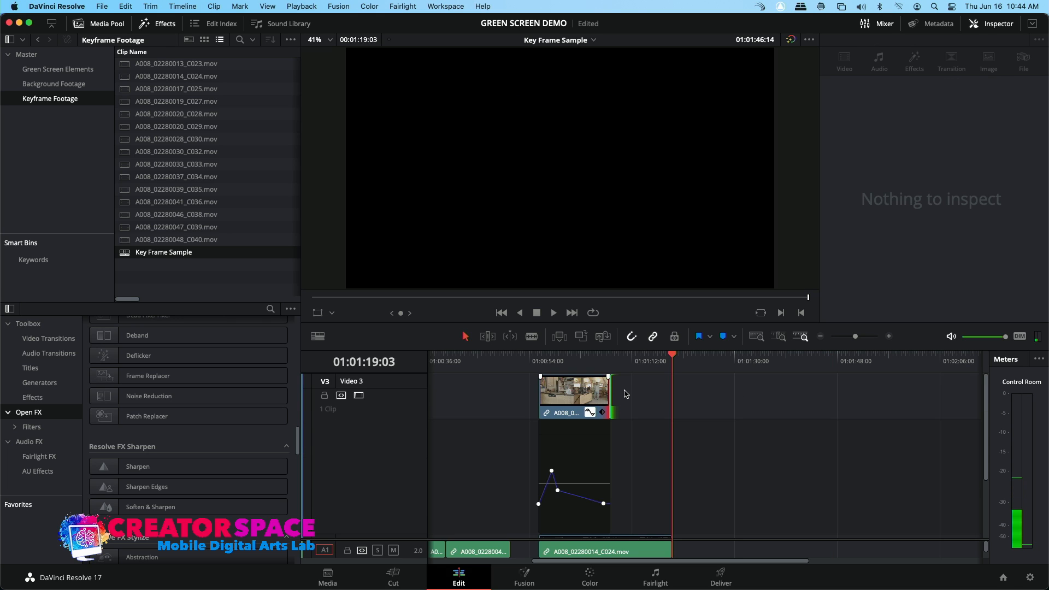
pyautogui.click(589, 414)
pyautogui.moveTo(589, 414); pyautogui.dragTo(669, 414)
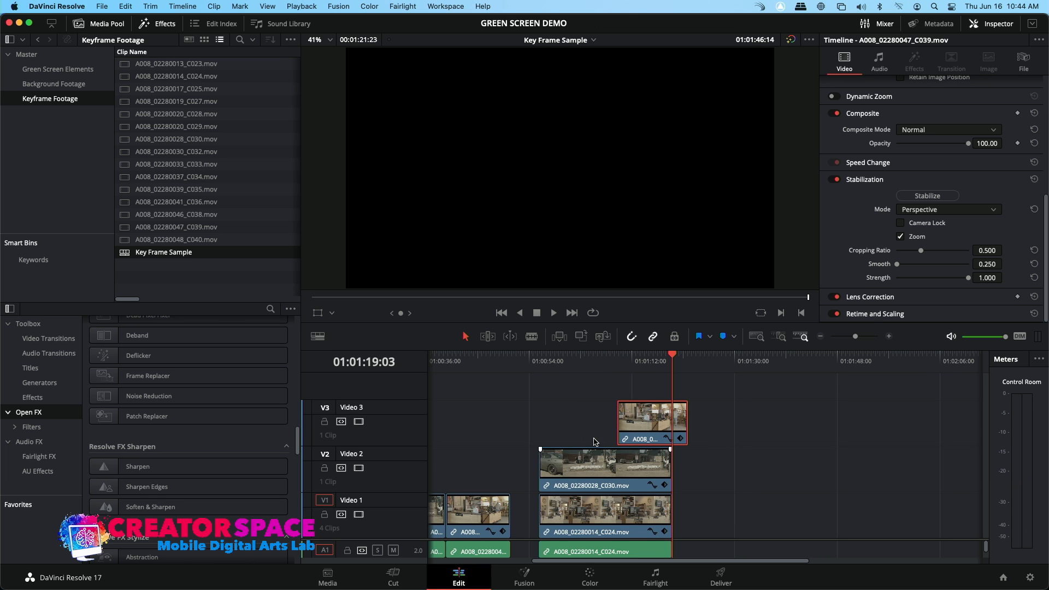
# Trim the Video 2 clip to start later than the Video 1 clip, and give it a fade-in.
pyautogui.moveTo(601, 367); pyautogui.dragTo(539, 367)
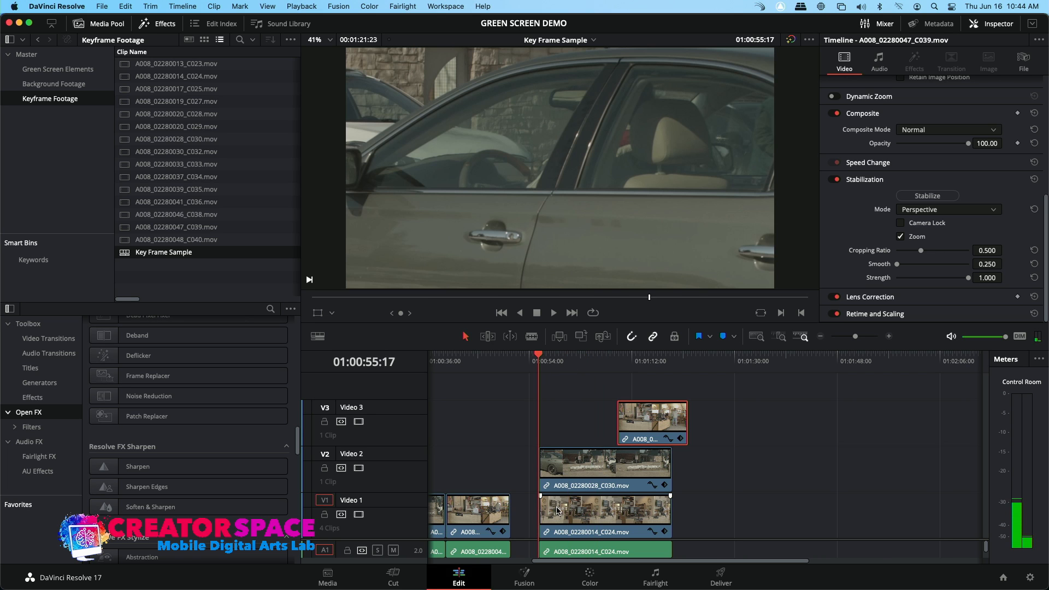
pyautogui.click(560, 511)
pyautogui.click(547, 472)
pyautogui.moveTo(548, 472); pyautogui.dragTo(577, 457)
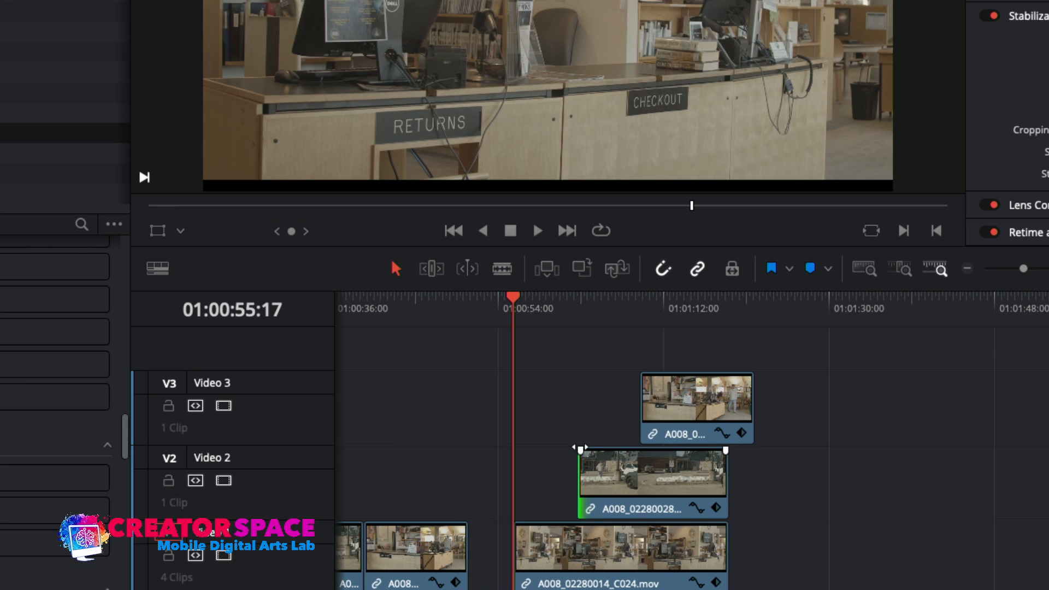
pyautogui.moveTo(580, 449); pyautogui.dragTo(645, 451)
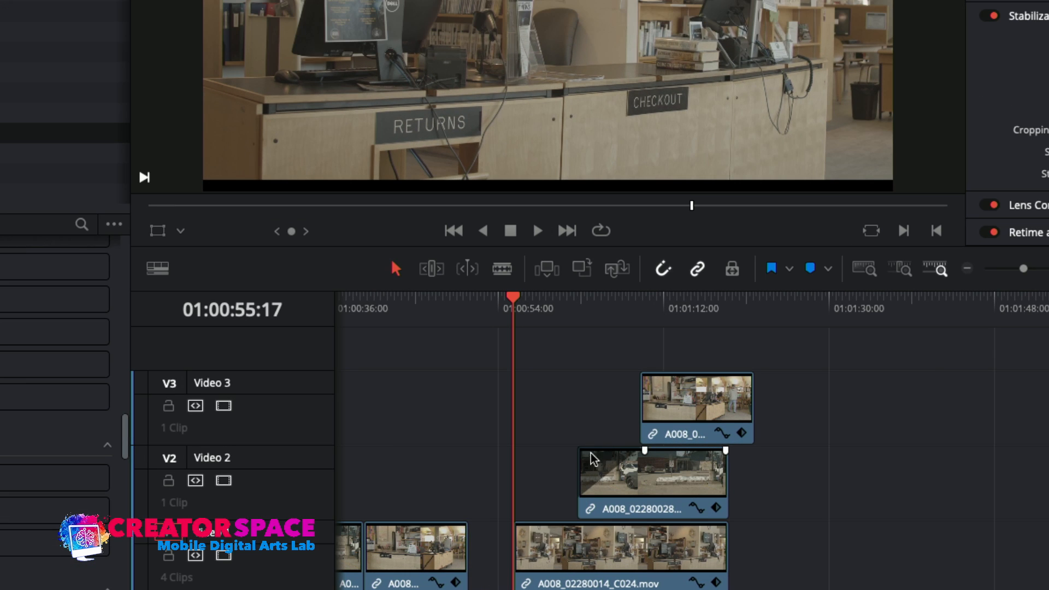
pyautogui.moveTo(577, 309); pyautogui.dragTo(601, 311)
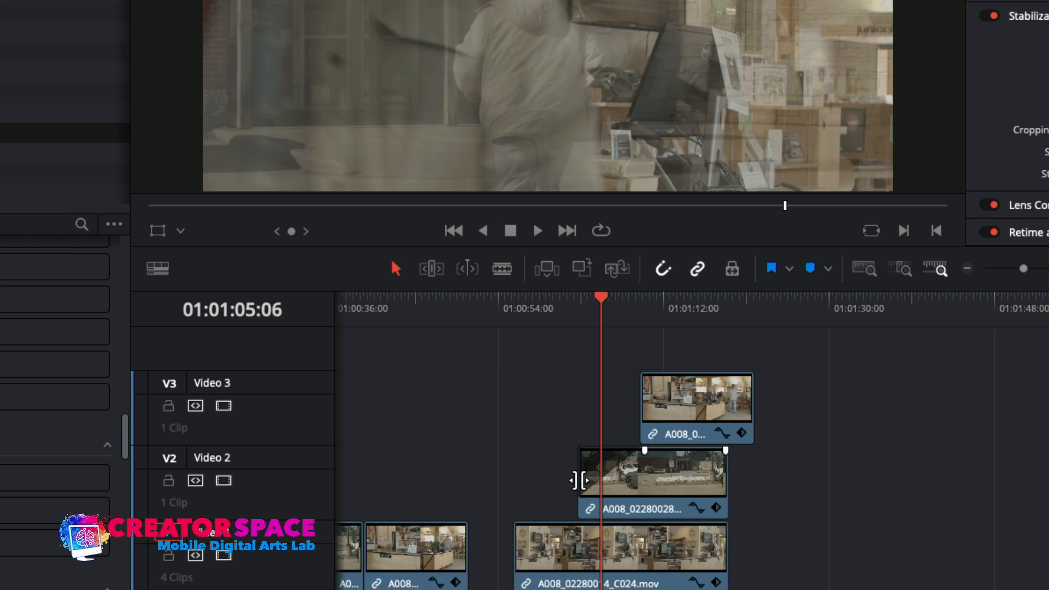
# Extend the stacked clips on all three tracks and set long fade-ins and fade-outs on the Video 2 and Video 3 clips.
pyautogui.moveTo(578, 480); pyautogui.dragTo(538, 483)
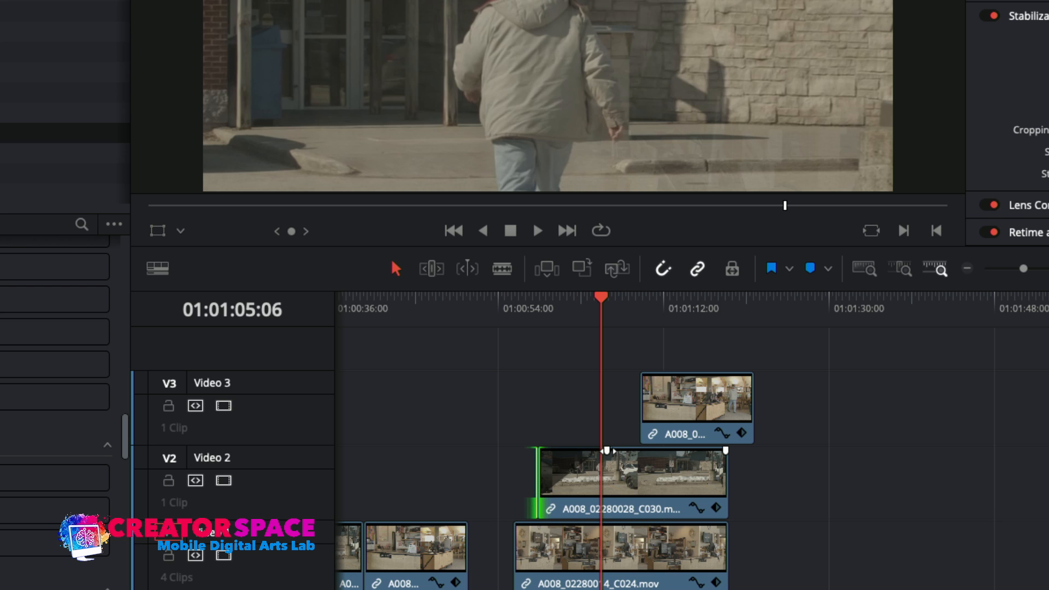
pyautogui.moveTo(607, 451); pyautogui.dragTo(619, 451)
pyautogui.moveTo(727, 555); pyautogui.dragTo(804, 556)
pyautogui.moveTo(725, 450); pyautogui.dragTo(650, 413)
pyautogui.moveTo(617, 377); pyautogui.dragTo(624, 398)
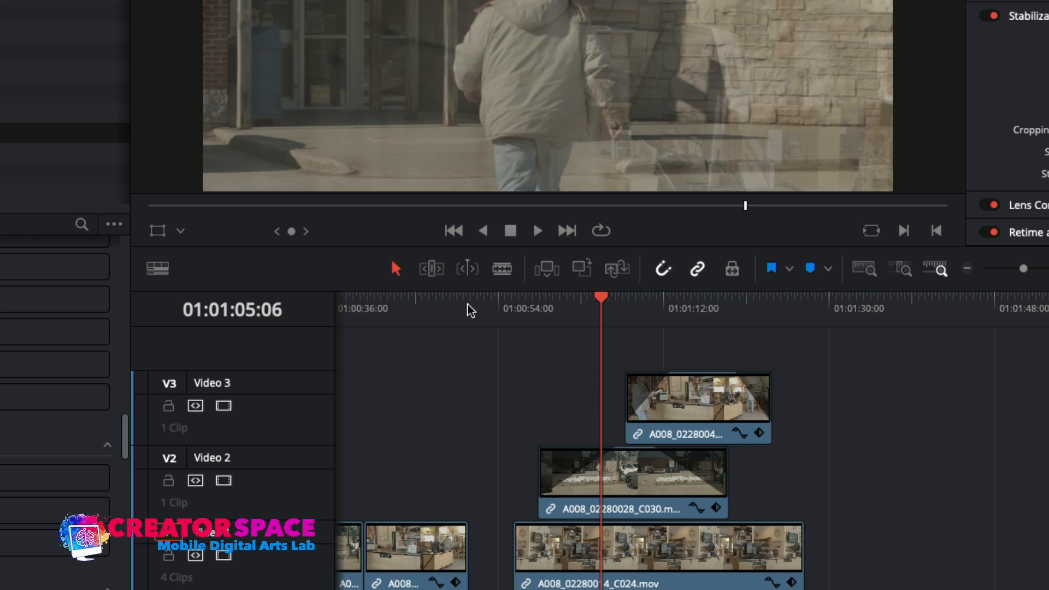
# Play the stacked clips from 01:00:55:17 to examine the fades between the layers.
pyautogui.click(513, 310)
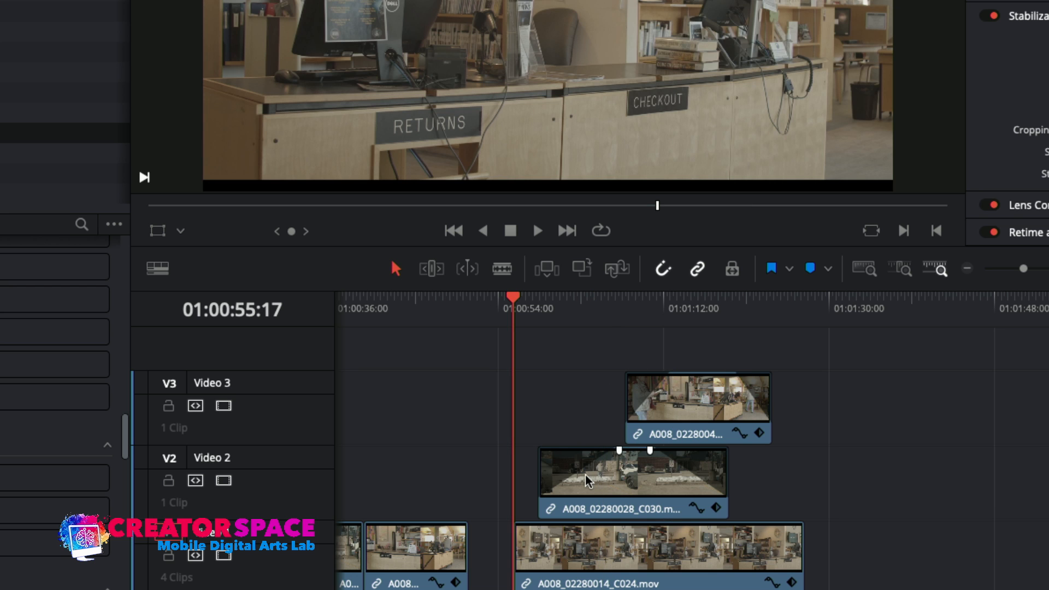
pyautogui.press('space')
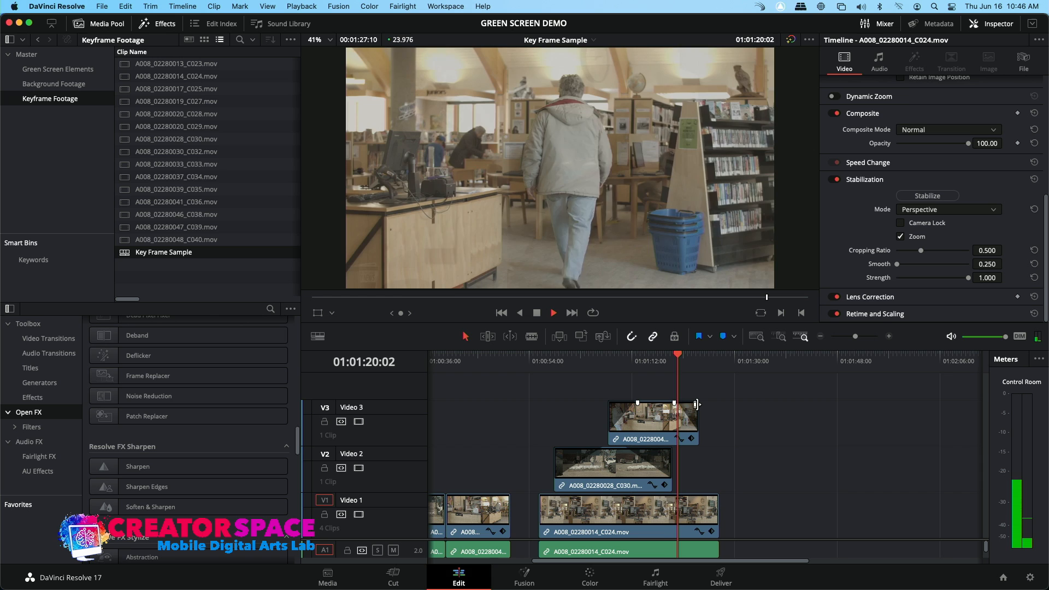
pyautogui.press('space')
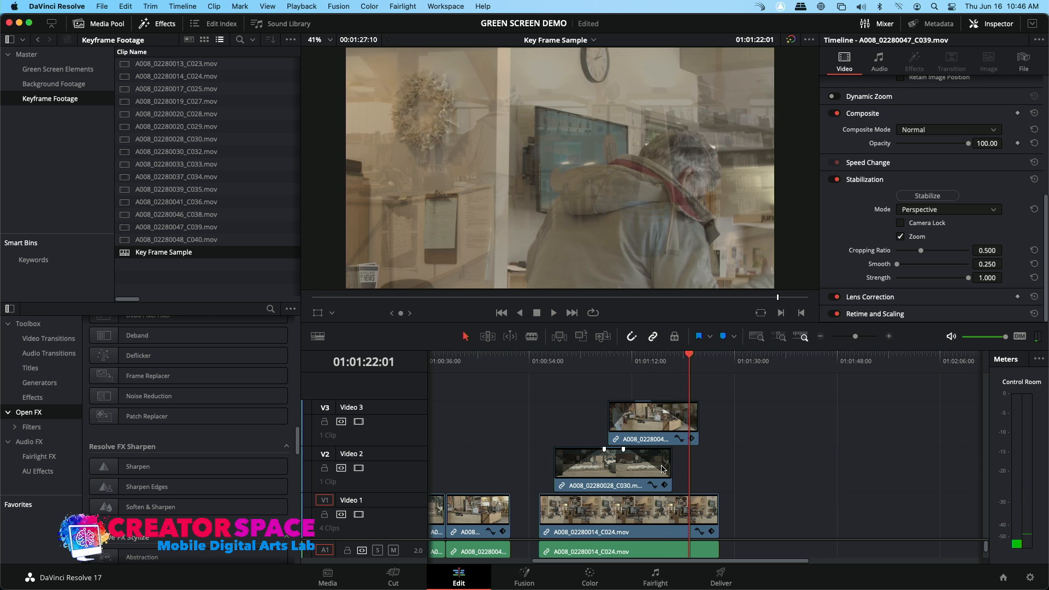
# Trim the end of the Video 2 clip earlier and play back its overlap with the Video 3 clip.
pyautogui.moveTo(626, 452); pyautogui.dragTo(637, 354)
pyautogui.click(629, 356)
pyautogui.press('space')
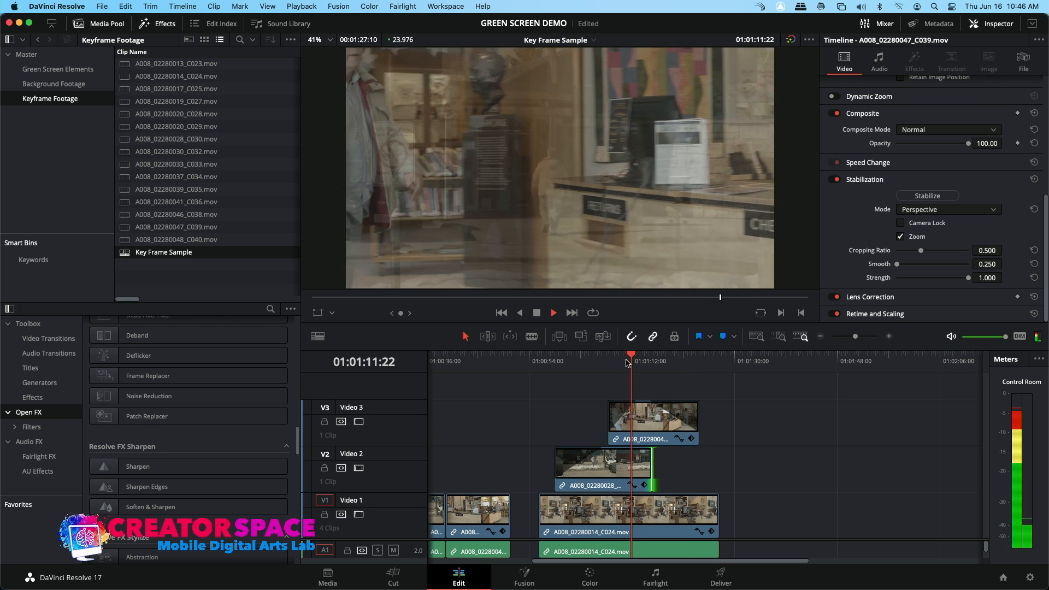